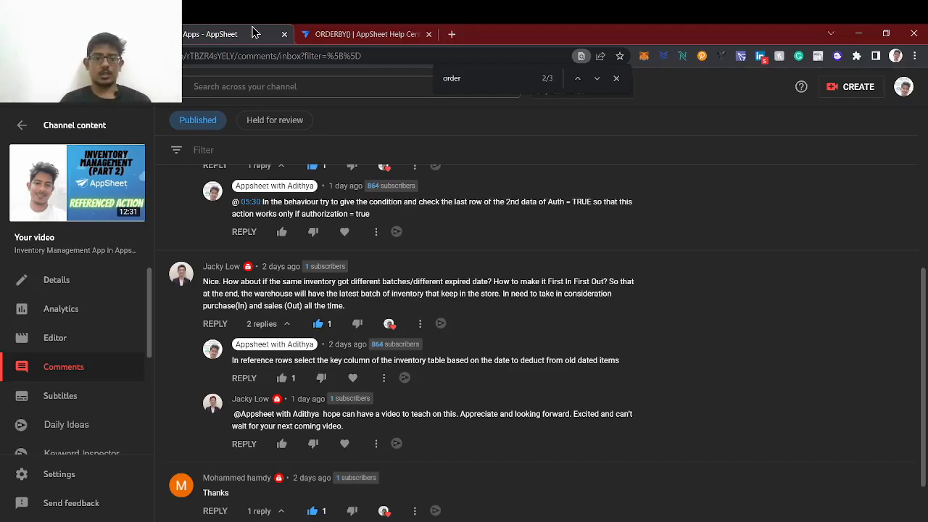
Switch to the AppSheet apps page and open the Inventory App from the prototype apps
left_click(254, 33)
scroll(301, 324, "down", 2)
scroll(301, 323, "up", 2)
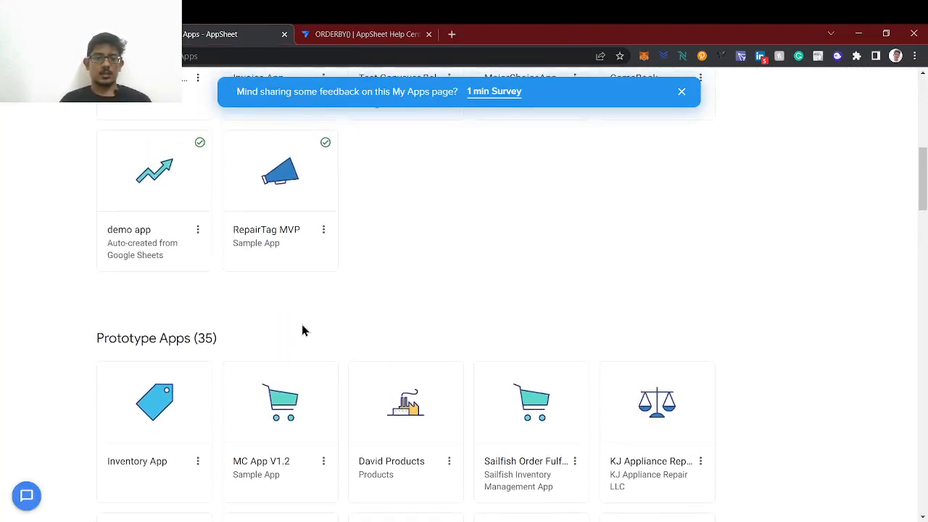
scroll(301, 327, "up", 3)
scroll(188, 242, "up", 3)
scroll(188, 242, "down", 4)
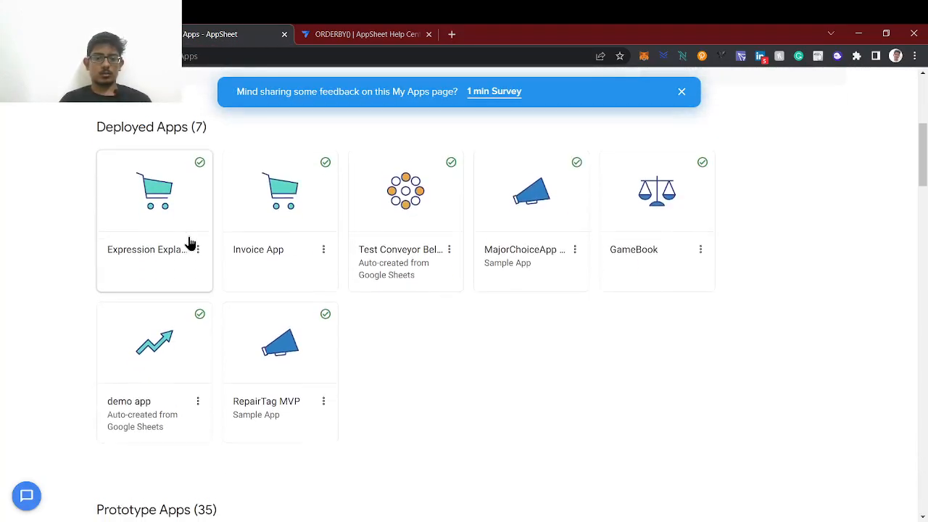
scroll(300, 285, "down", 5)
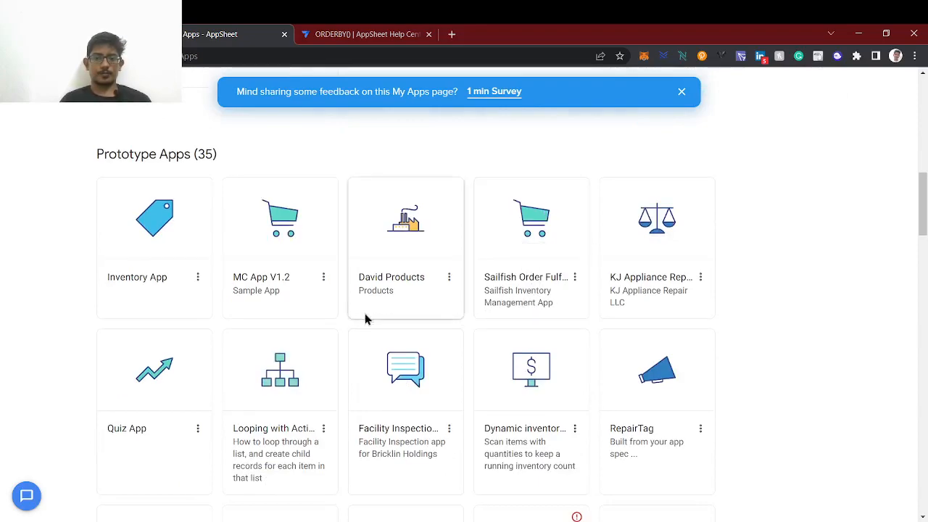
left_click(187, 239)
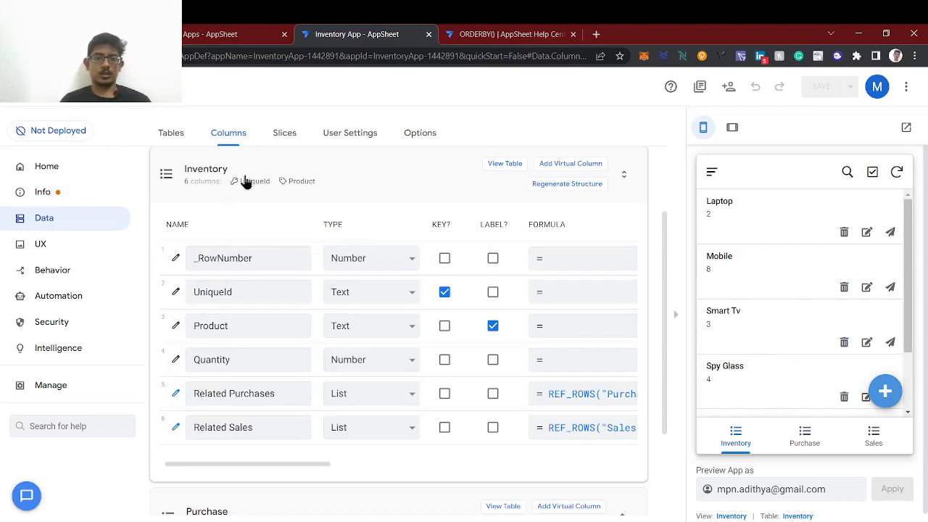
Open the source Google Sheets spreadsheet of the Inventory table
scroll(243, 185, "up", 2)
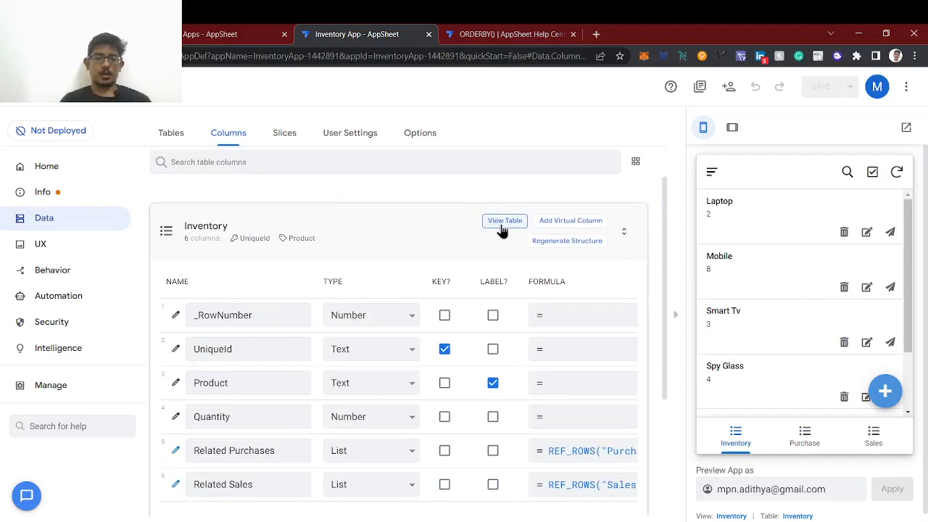
left_click(501, 226)
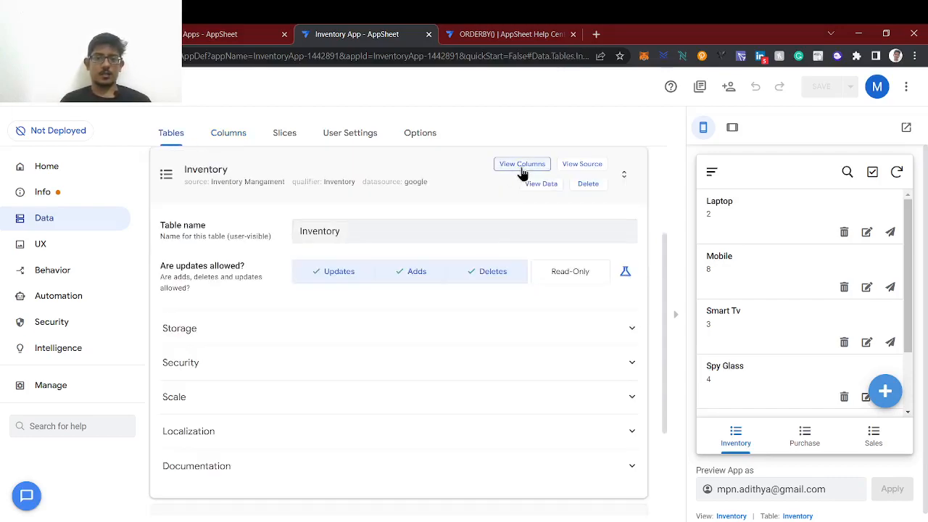
left_click(529, 166)
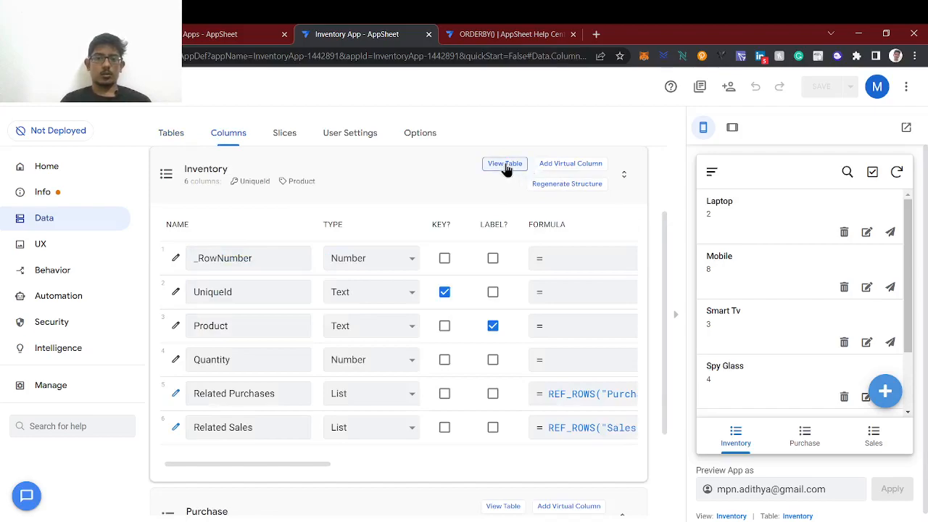
left_click(505, 166)
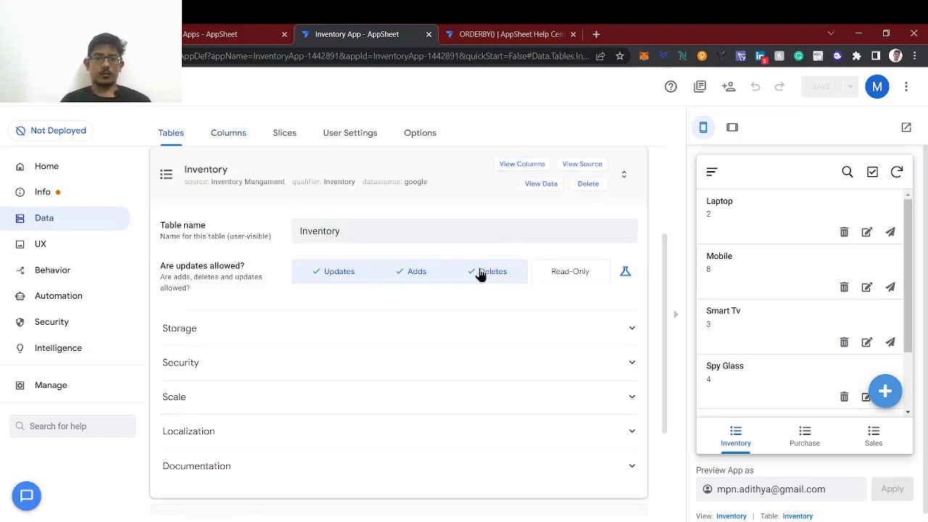
left_click(531, 166)
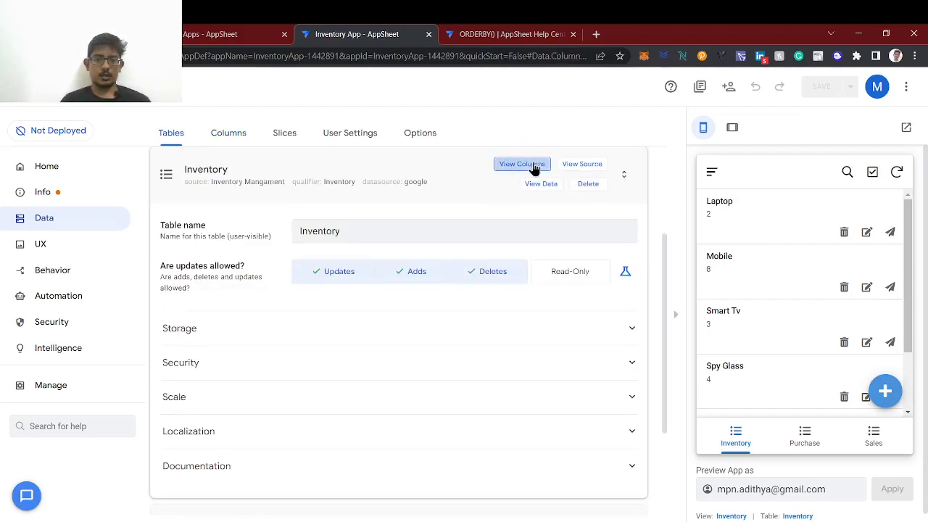
left_click(182, 140)
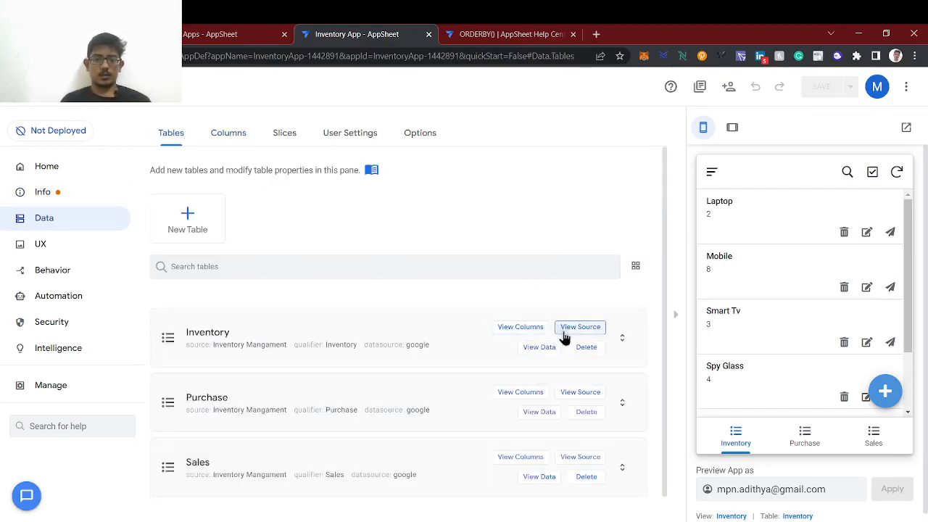
left_click(564, 332)
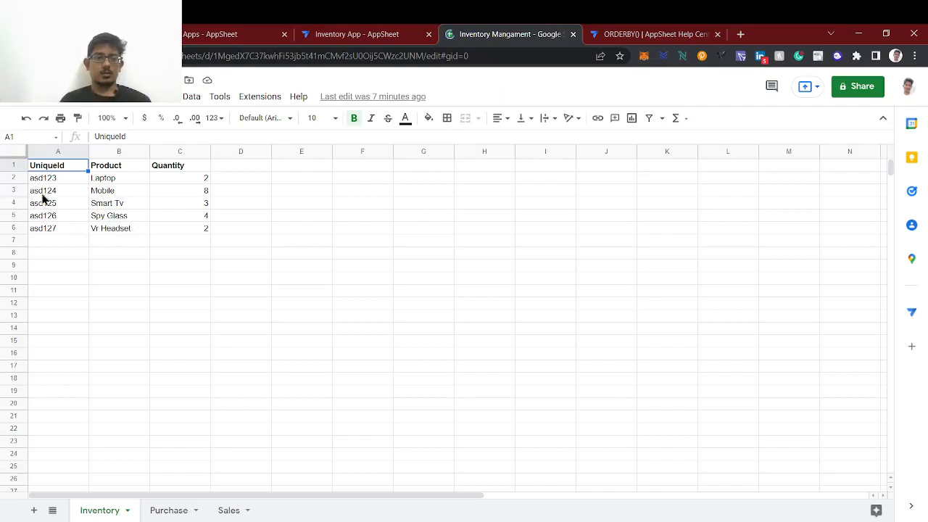
left_click(109, 181)
left_click(14, 177)
left_click_drag(14, 177, 17, 234)
left_click(16, 240)
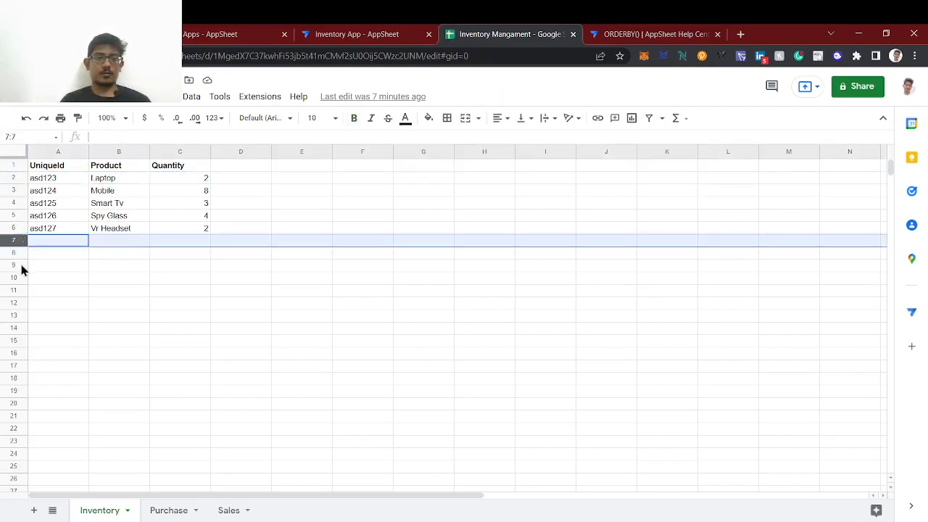
left_click(16, 265)
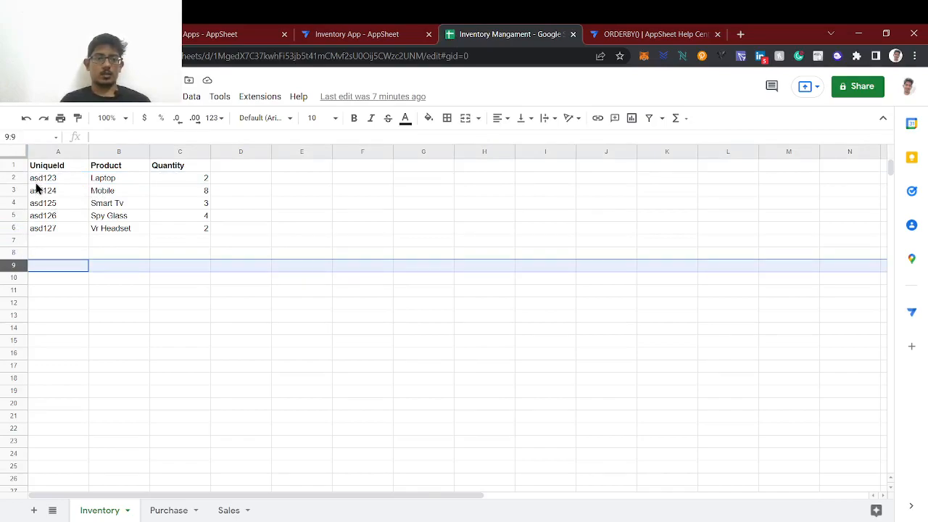
Add a Date column header in D1 of the Inventory sheet and enter 03/05/2022 for the Laptop in row 2
left_click(232, 171)
type("Date")
key("Return")
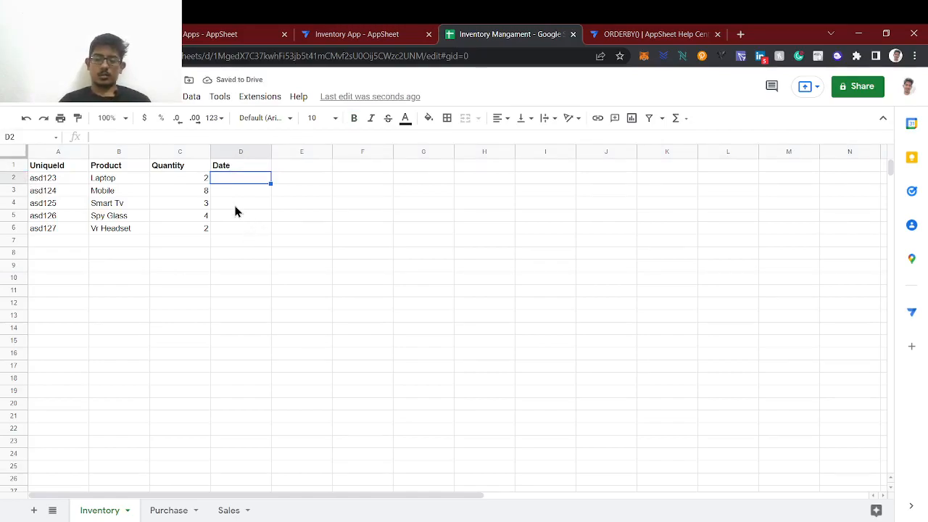
type("03")
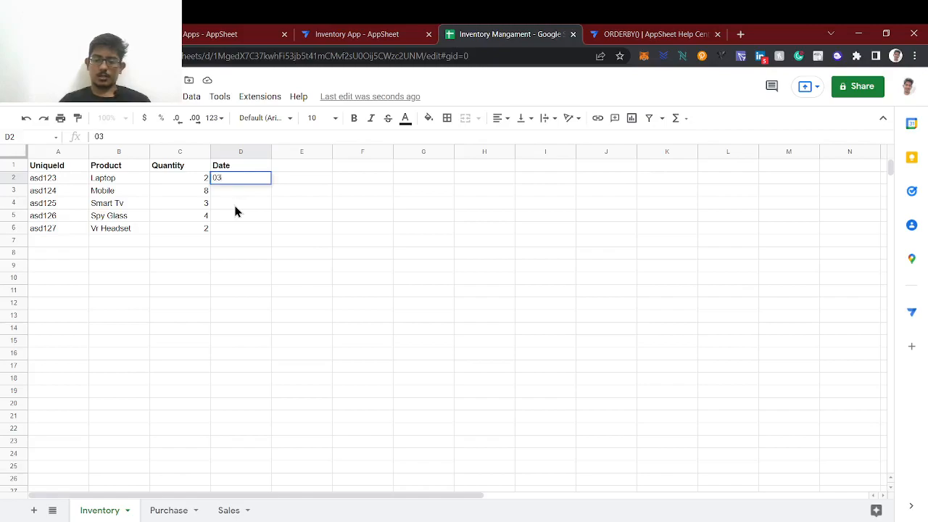
type("/05/2022")
key("Return")
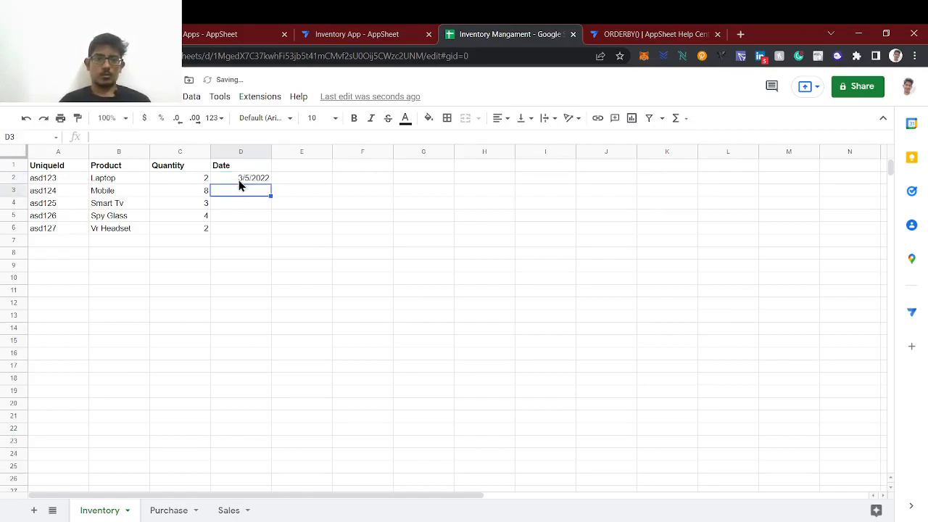
double_click(237, 179)
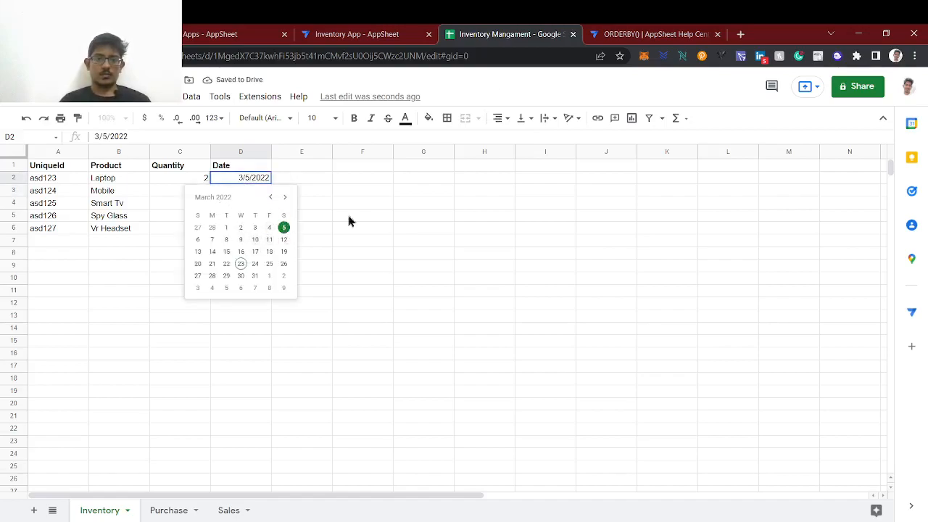
left_click(390, 216)
Copy the Laptop record from row 2 into rows 7, 8 and 9
left_click(13, 178)
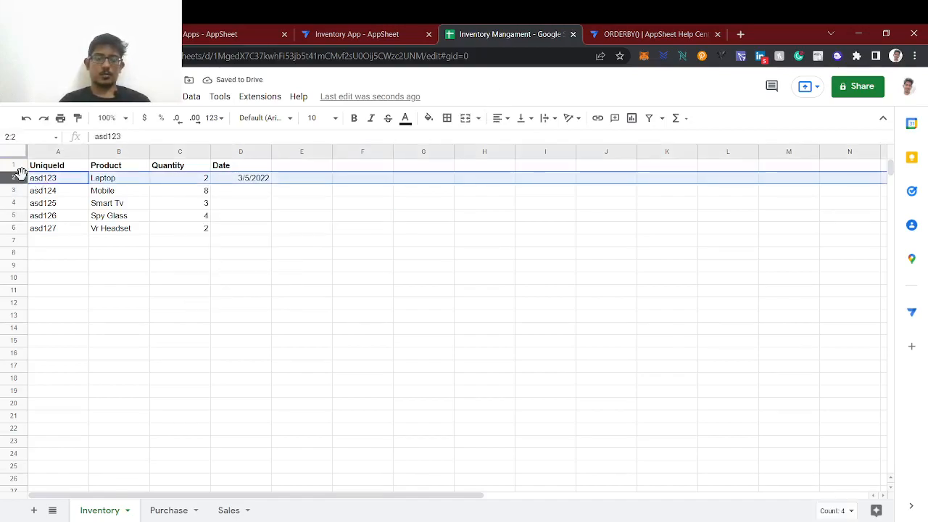
key("ctrl+c")
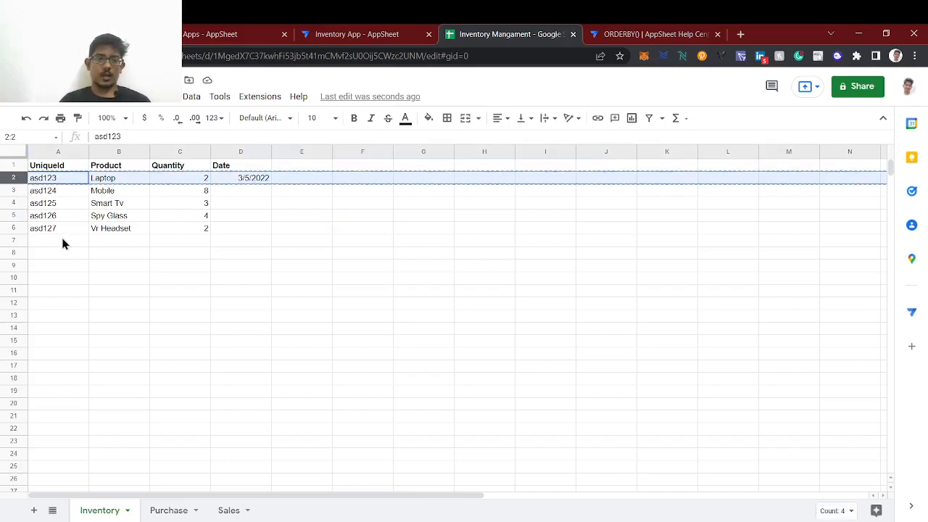
left_click(16, 241)
key("ctrl+v")
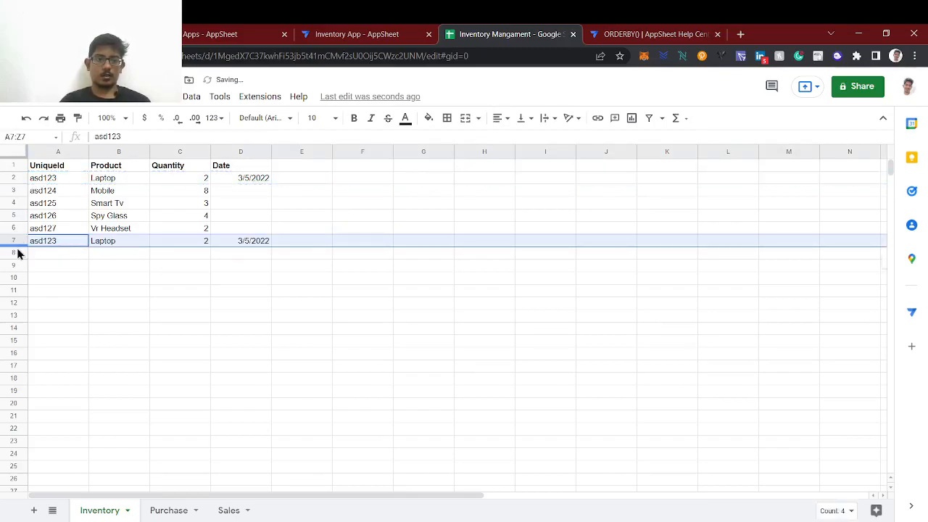
left_click(15, 253)
key("ctrl+v")
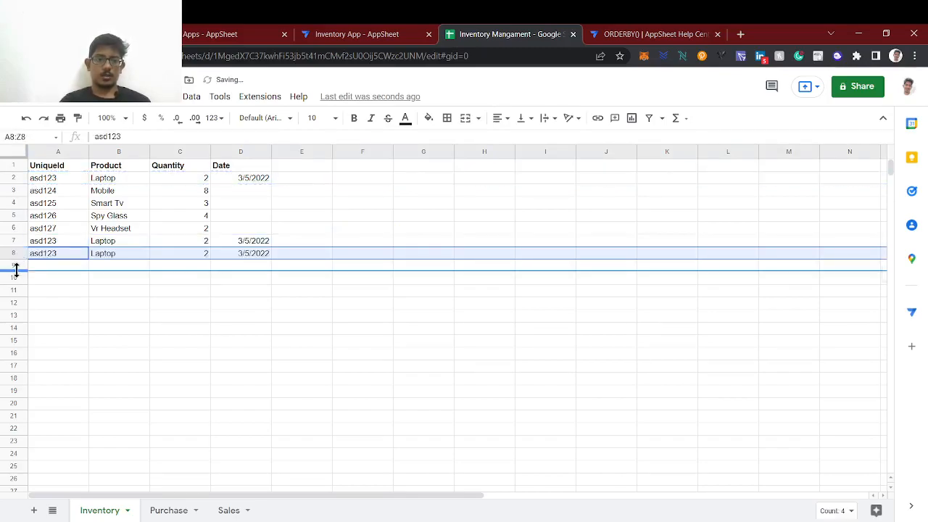
left_click(16, 266)
key("ctrl+v")
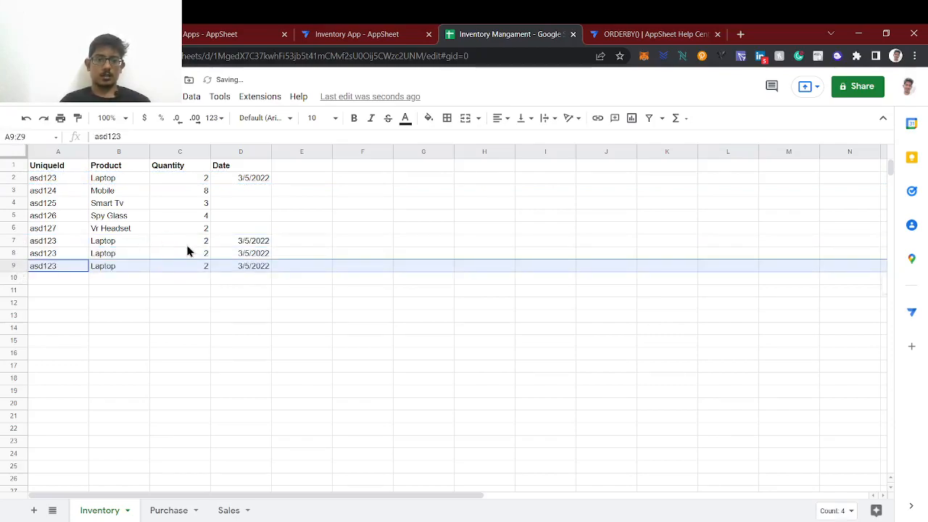
Set the quantities of the copied Laptop rows to 6 in row 7, 12 in row 8 and 5 in row 9
left_click(187, 244)
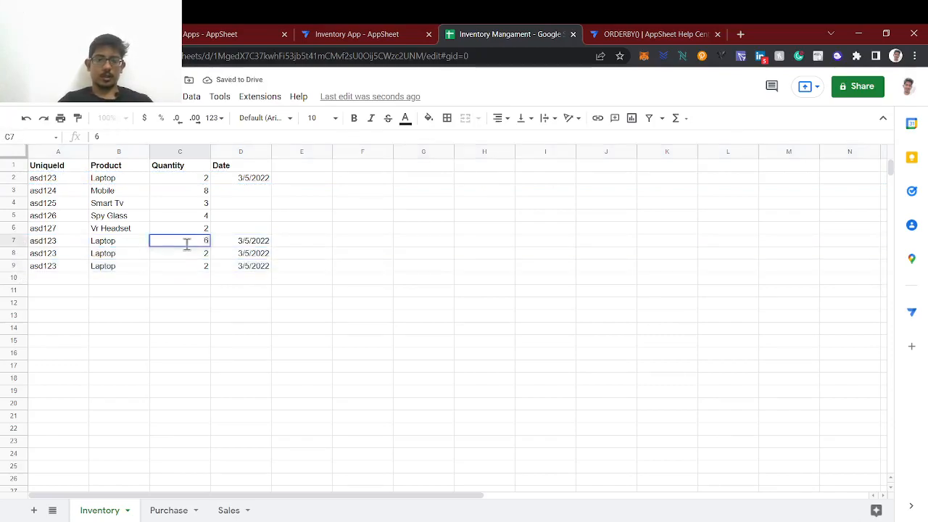
key("Return")
key("Down")
key("Delete")
type("5")
key("Return")
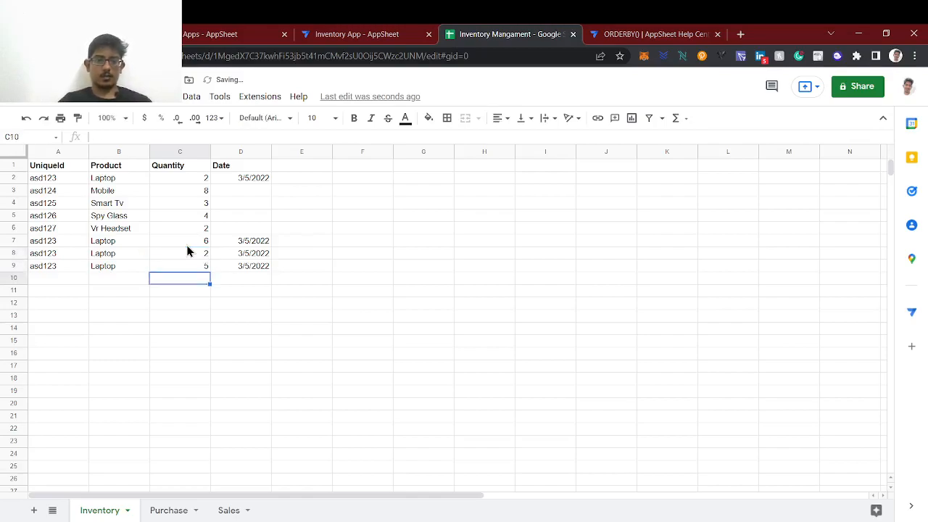
left_click(187, 251)
key("Delete")
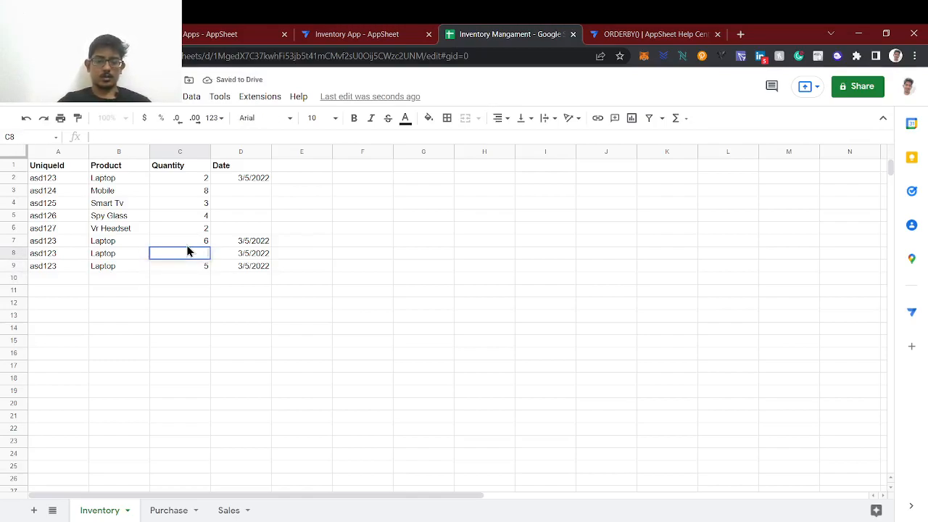
type("12")
key("Return")
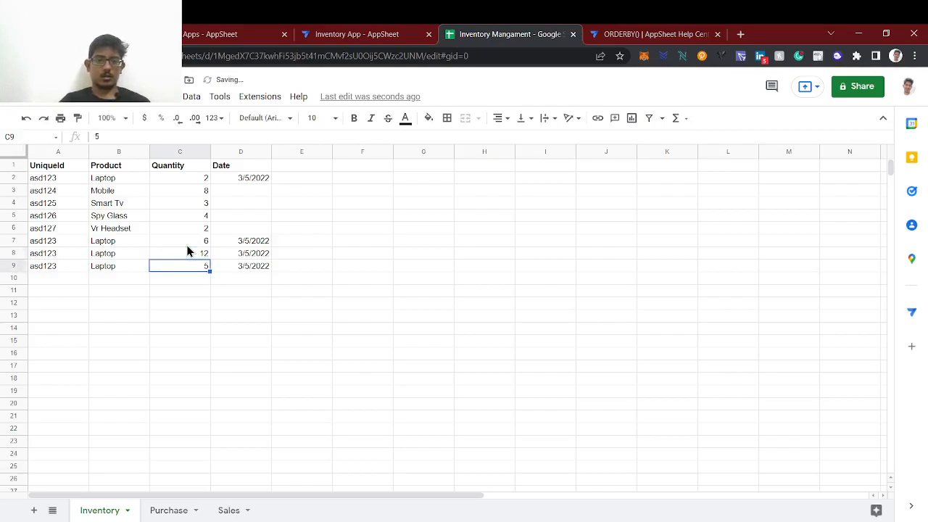
Set the dates of the copied Laptop rows 7, 8 and 9 to 3/7/2022, 3/10/2022 and 3/23/2022
left_click(237, 180)
double_click(237, 180)
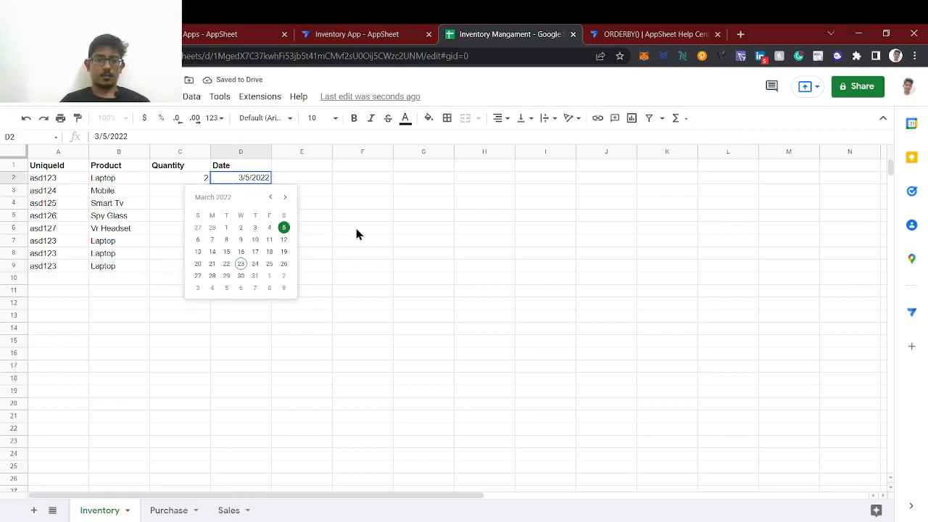
left_click(333, 233)
left_click(251, 244)
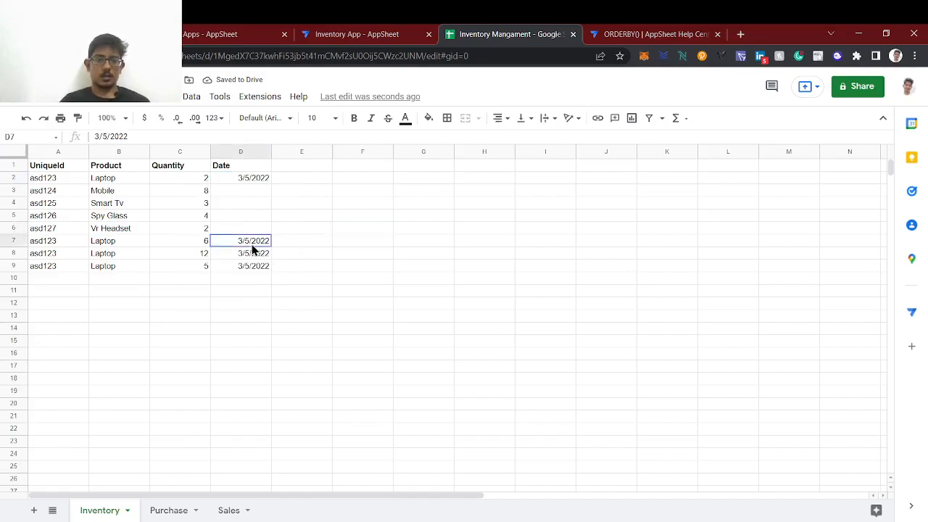
double_click(251, 244)
left_click(212, 304)
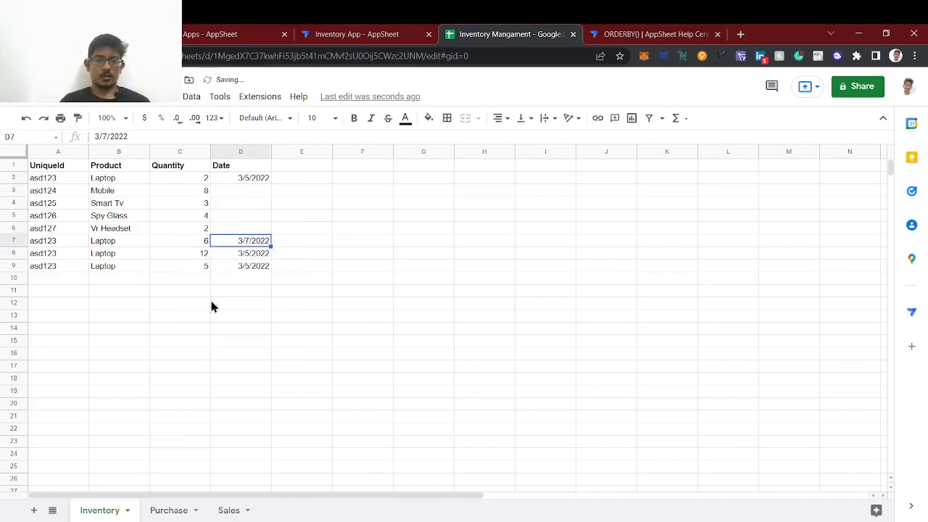
left_click(252, 255)
double_click(252, 255)
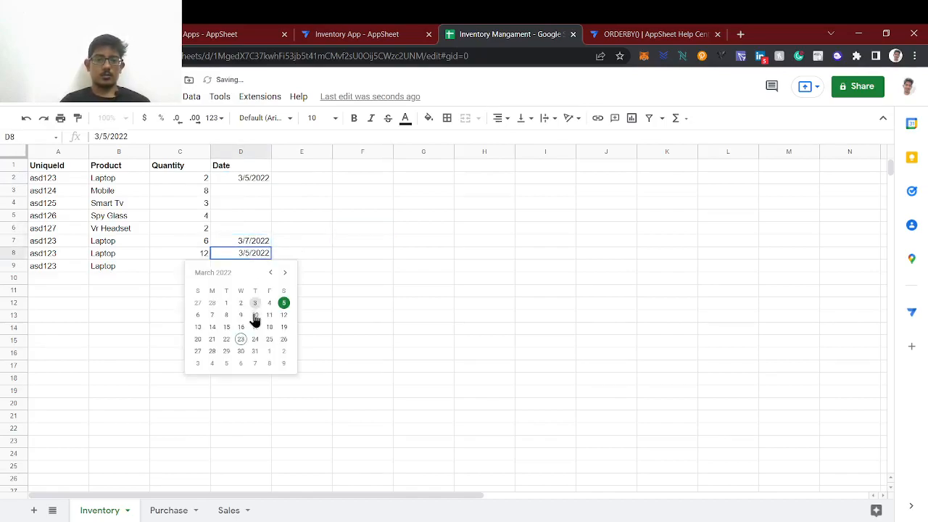
left_click(254, 316)
left_click(250, 271)
double_click(250, 271)
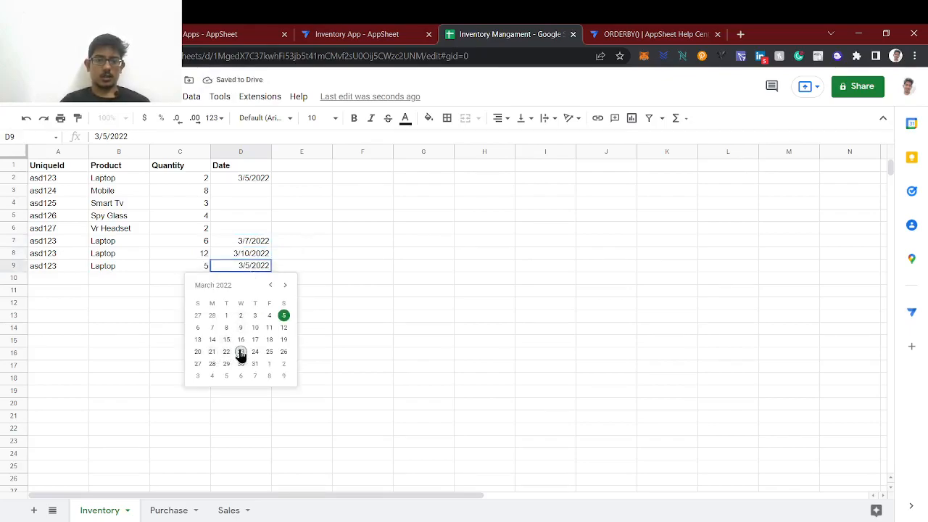
left_click(241, 352)
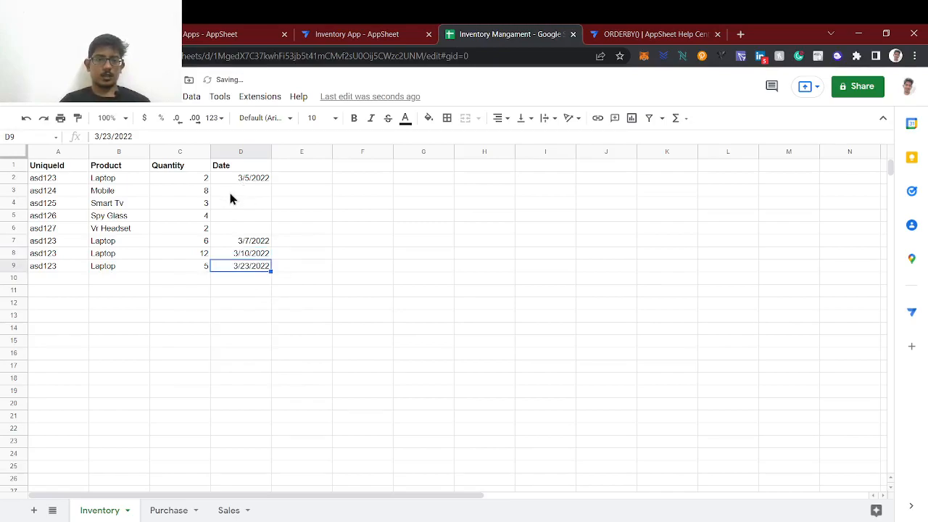
Change the UniqueId values of the copied Laptop rows 7, 8 and 9 to asd128, asd129 and asd130
left_click(54, 241)
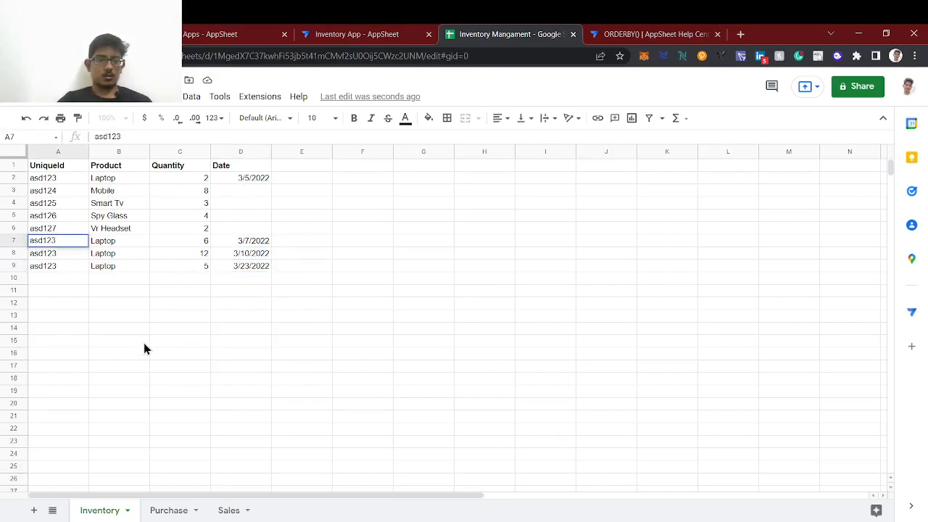
type("8")
key("Return")
key("Return")
key("BackSpace")
type("9")
key("Return")
key("Return")
key("BackSpace")
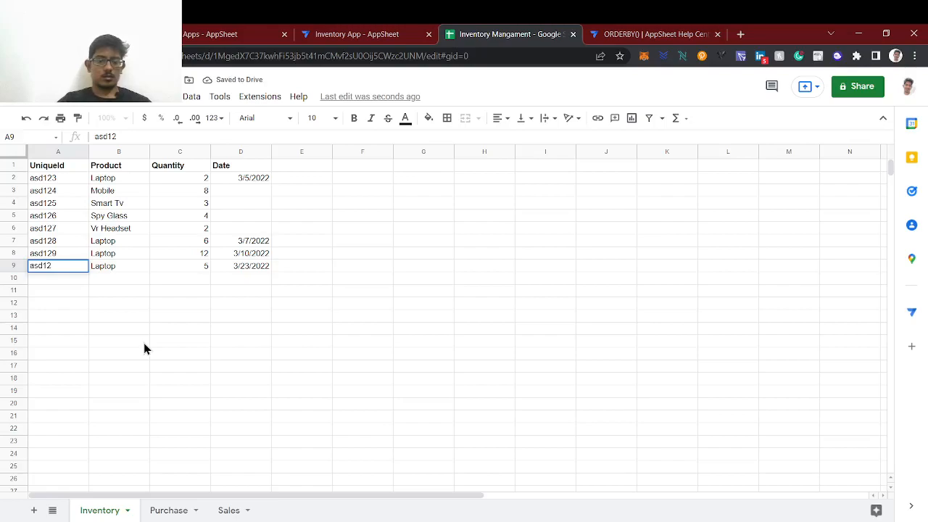
key("Return")
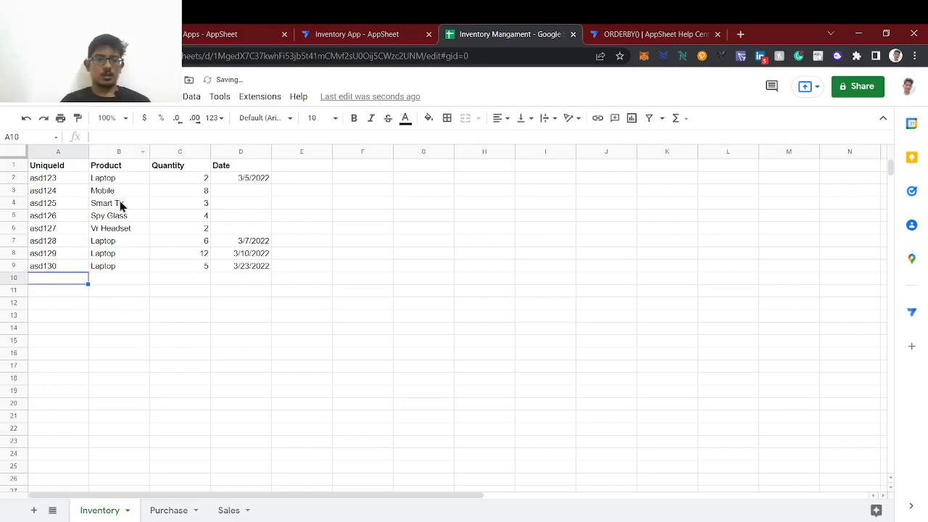
left_click(121, 262)
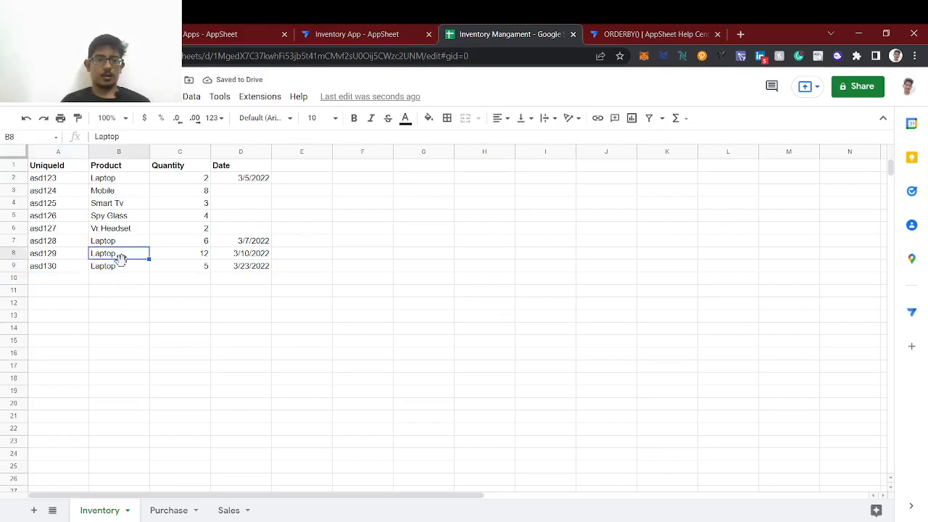
left_click(196, 244)
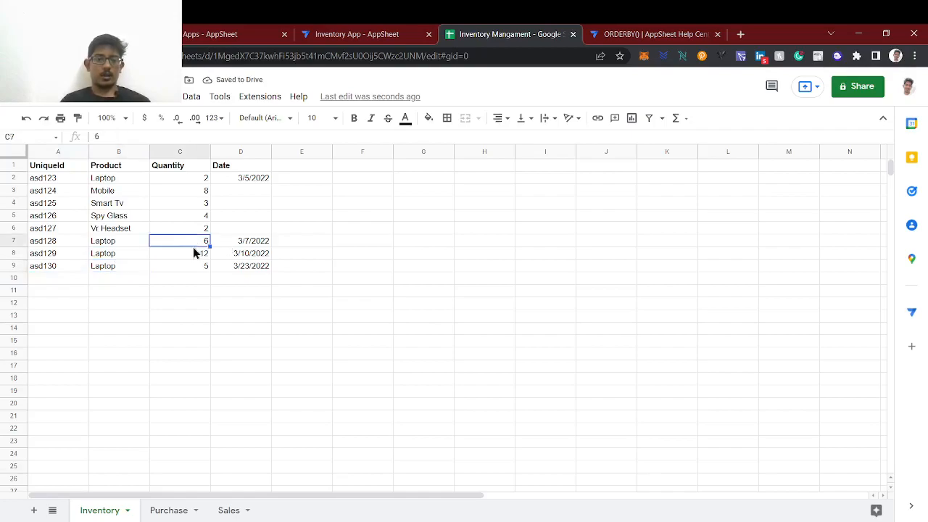
left_click(251, 245)
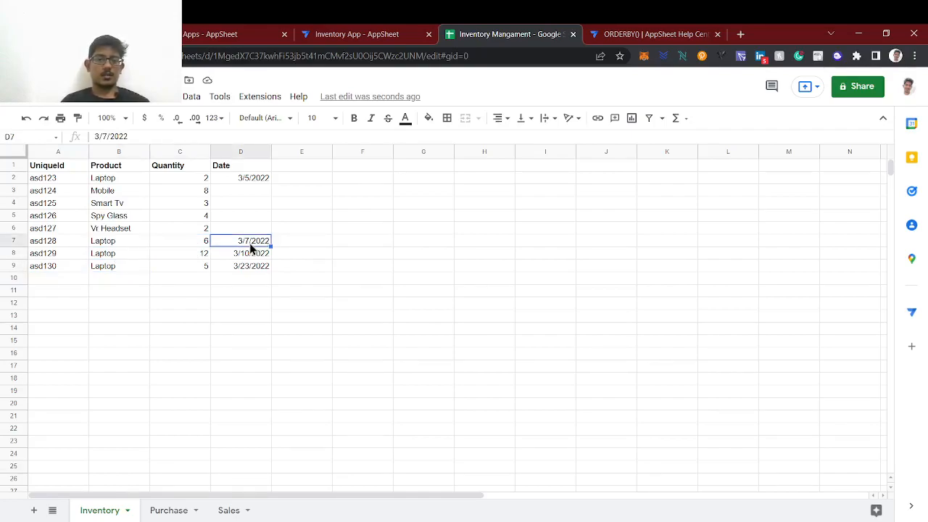
Replace the product name in row 2 of the Inventory sheet with Frozen Chicken
double_click(121, 179)
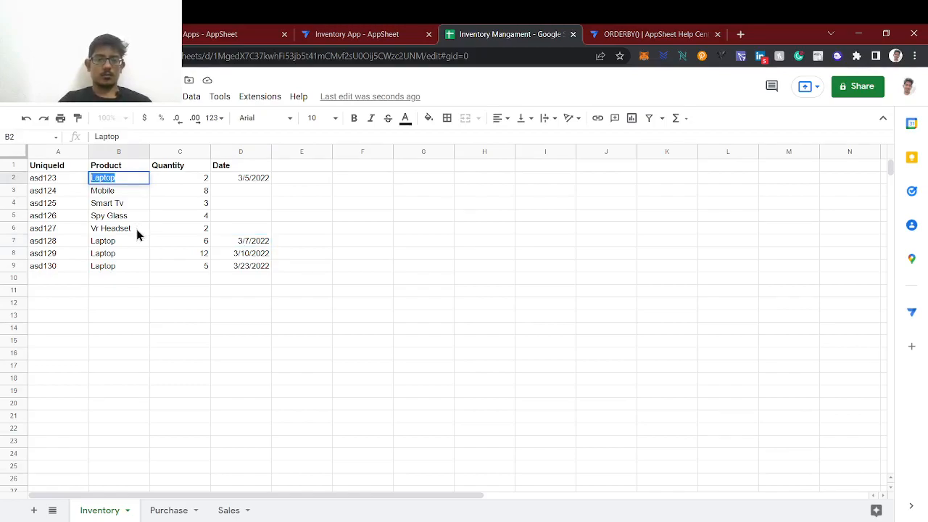
type("Pickl")
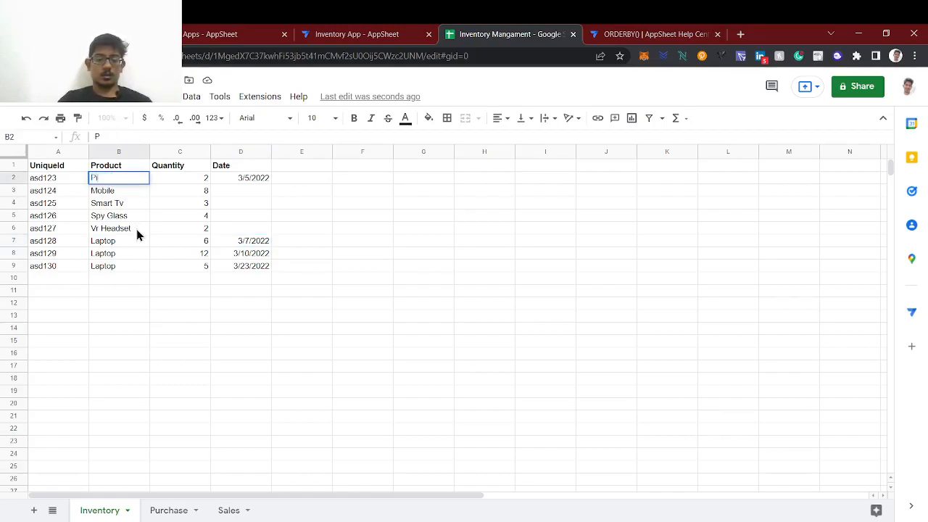
key("BackSpace")
key("BackSpace")
key("BackSpace")
key("BackSpace")
key("BackSpace")
type("Chicke")
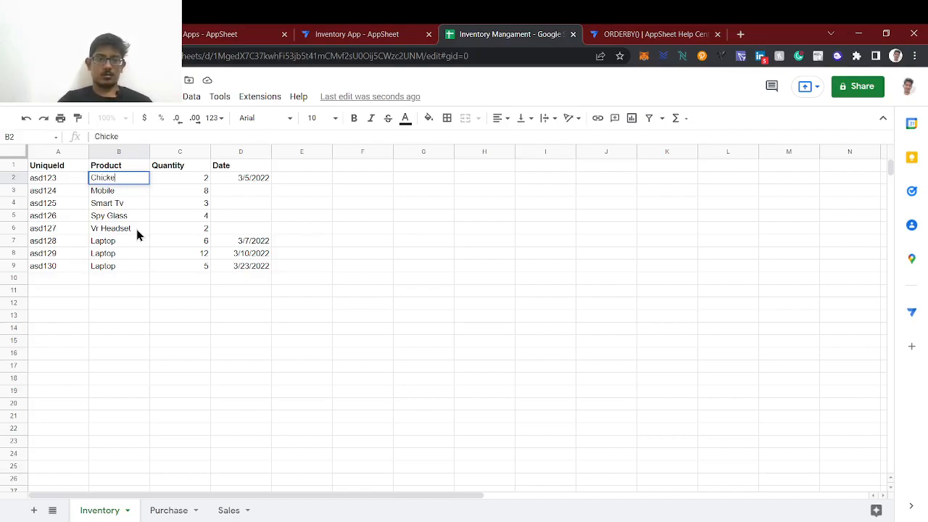
type("n")
key("Home")
type("Frozen")
key("Return")
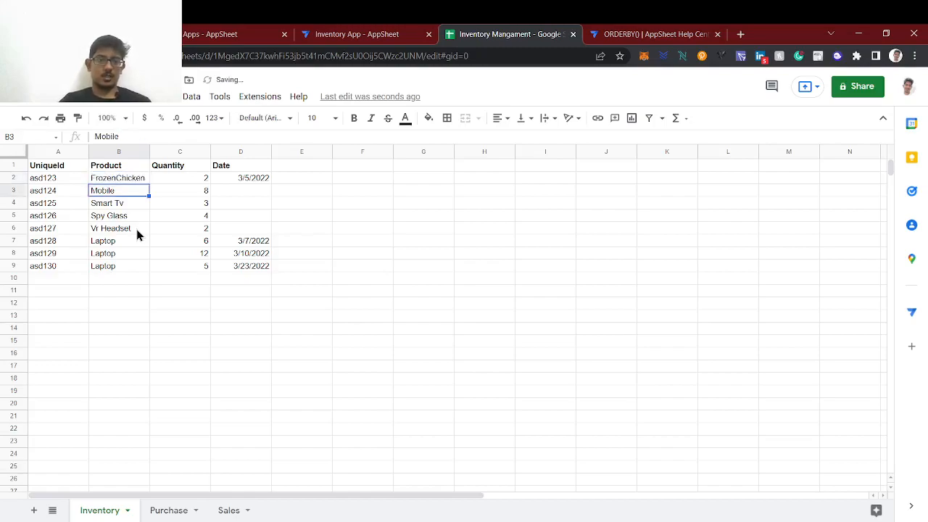
key("Up")
key("Return")
key("Left")
key("Left")
key("Left")
key("Left")
key("Left")
key("Left")
key("Left")
key("Return")
Copy the Frozen Chicken product name from row 2 into the Product cells of rows 7, 8 and 9
key("Up")
key("ctrl+c")
key("Down")
key("Down")
key("Down")
key("Down")
key("Down")
key("ctrl+v")
key("Down")
key("ctrl+v")
key("Down")
key("ctrl+v")
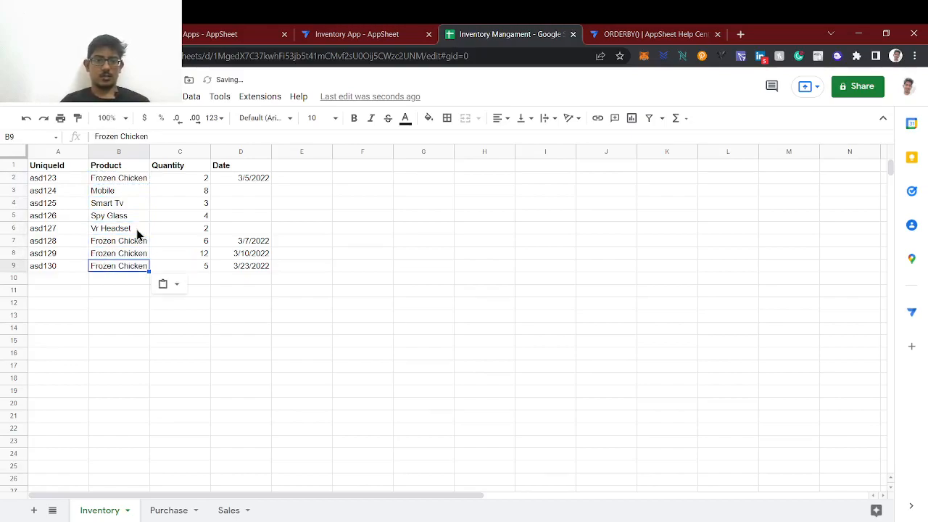
Review the quantities and dates of the Frozen Chicken batches in the Inventory sheet
left_click(180, 508)
left_click(116, 511)
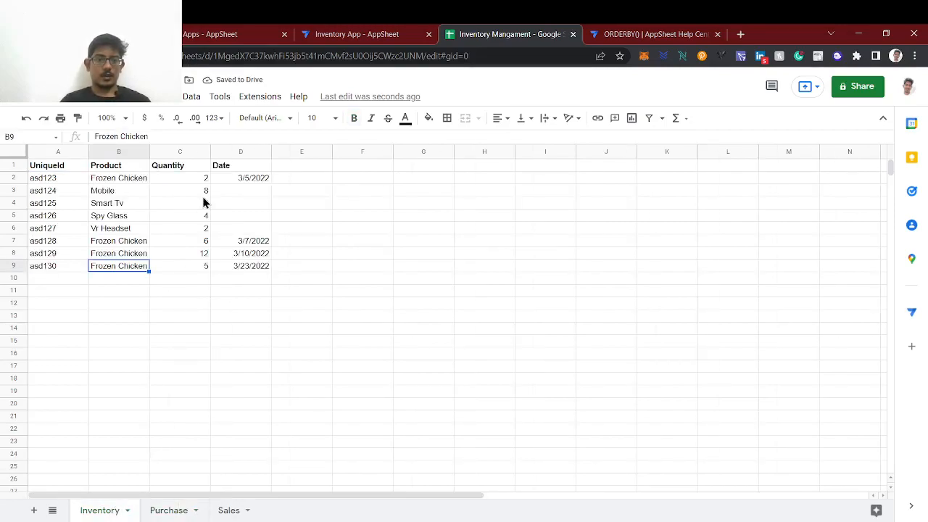
left_click(253, 241)
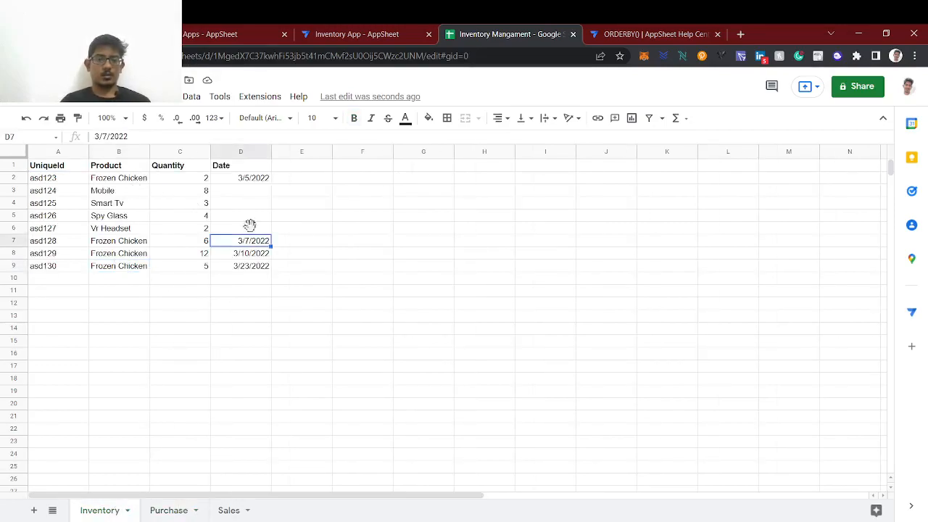
left_click(250, 182)
double_click(250, 182)
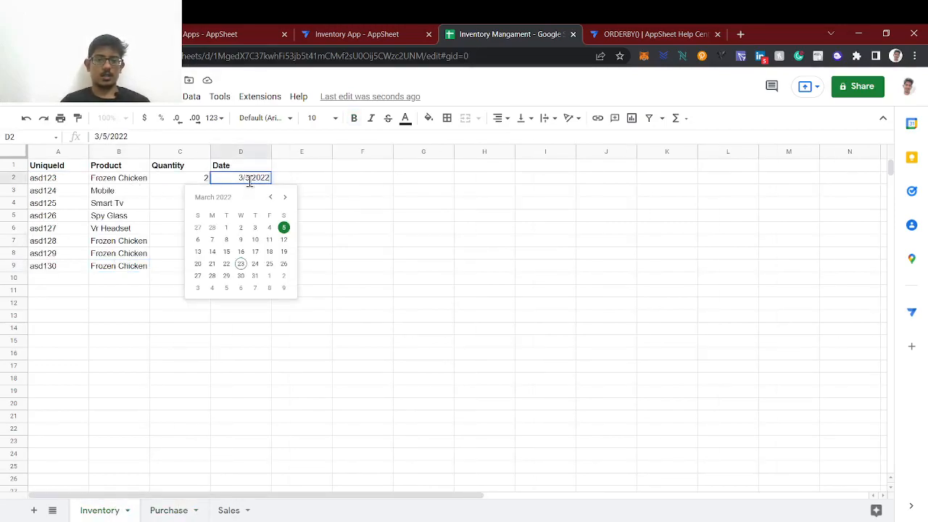
left_click(326, 217)
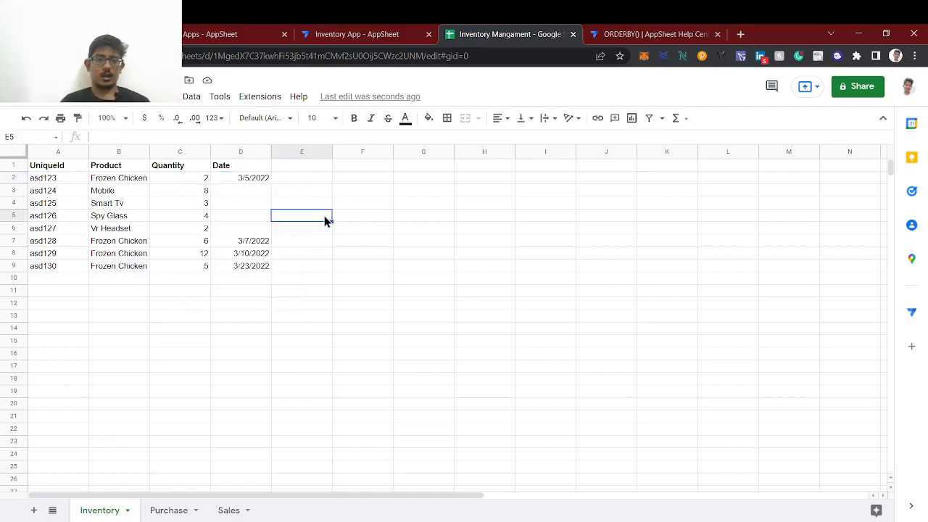
left_click(186, 181)
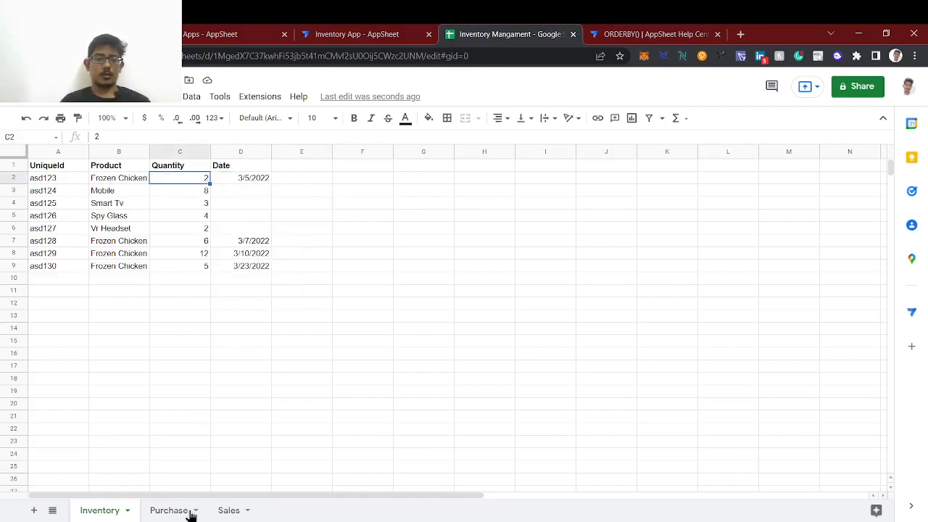
left_click(242, 178)
left_click(248, 242)
left_click(249, 268)
Copy the date 3/5/2022 from row 2 into the empty Date cells of rows 3 to 6
left_click(235, 177)
key("ctrl+c")
key("Down")
key("ctrl+v")
key("Down")
key("ctrl+v")
key("Down")
key("ctrl+v")
key("Down")
key("ctrl+v")
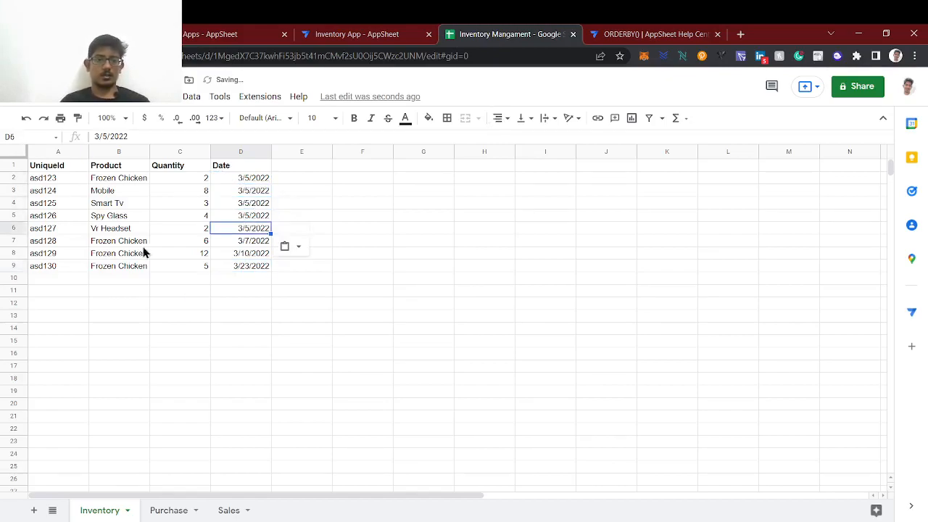
Check the product references recorded in the Sales and Purchase sheets, and return to the Inventory sheet
left_click(111, 247)
left_click(128, 267)
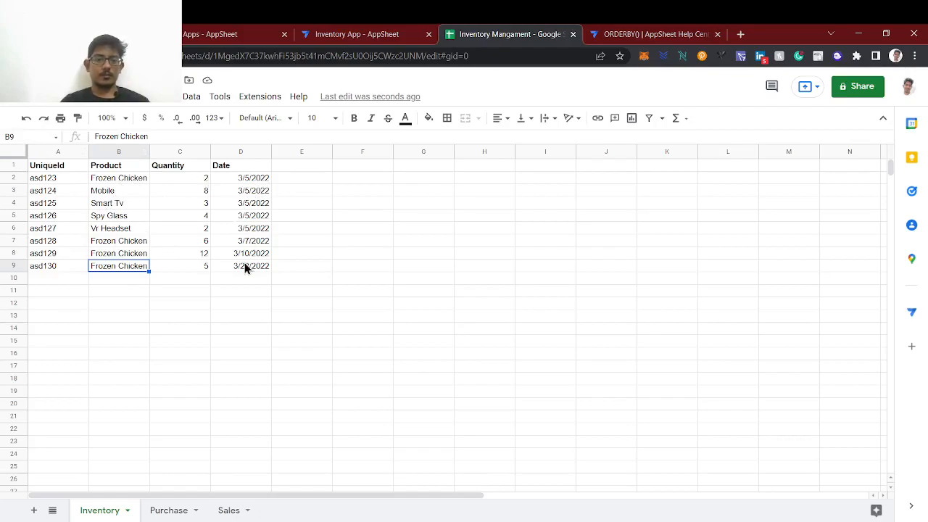
left_click(229, 511)
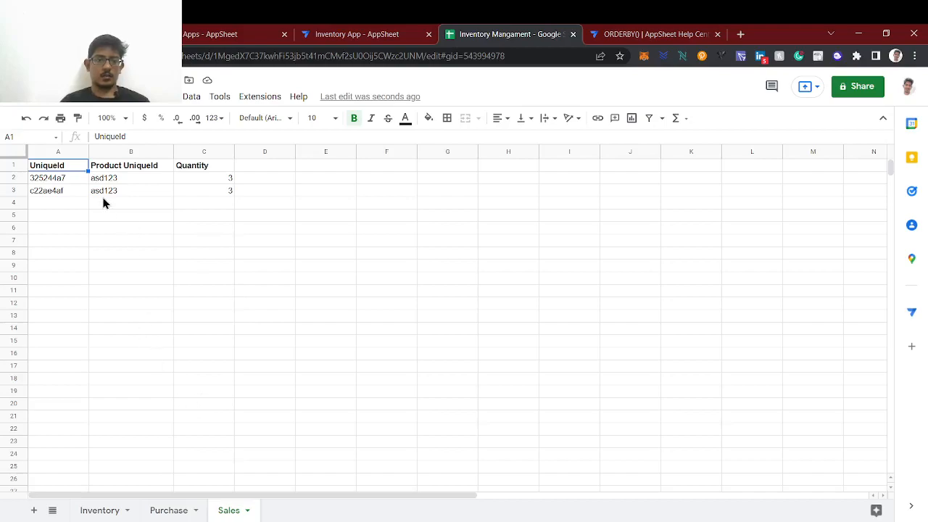
left_click(164, 513)
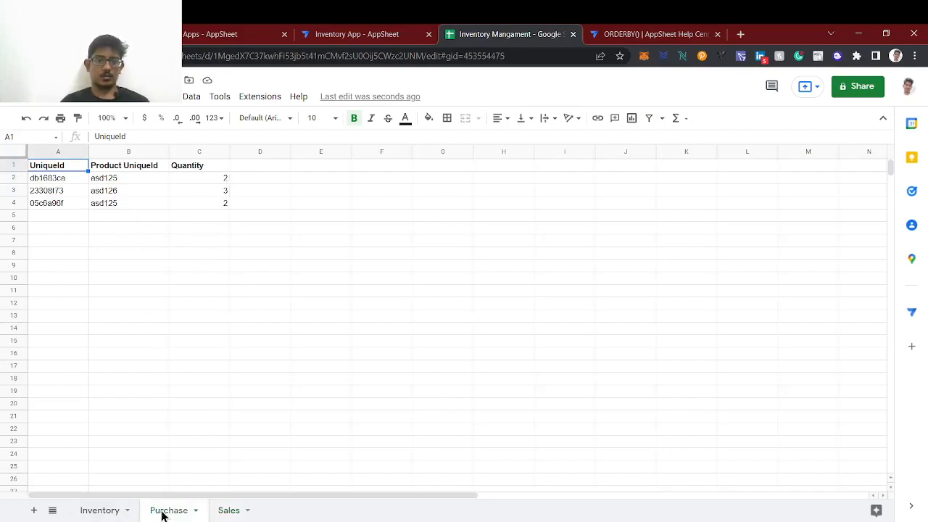
left_click(102, 513)
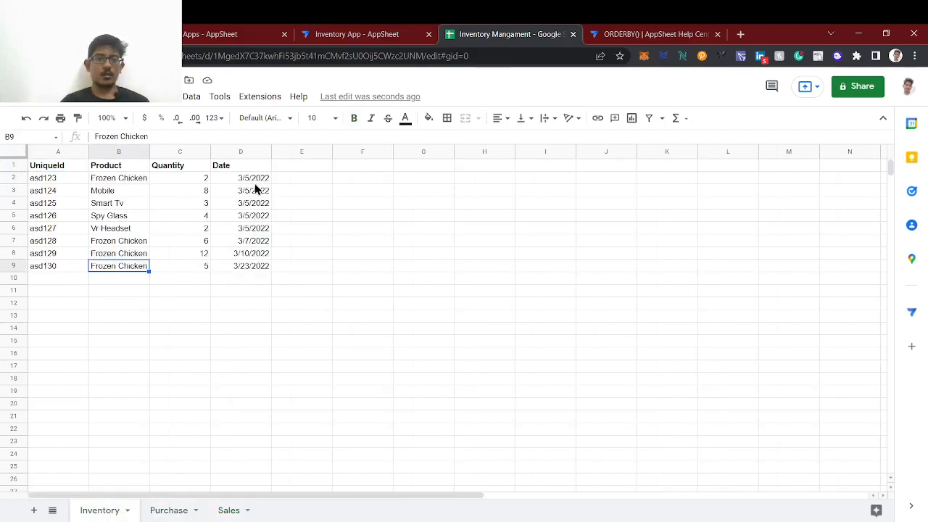
Set the quantity of the Frozen Chicken batch dated 3/5/2022 in row 2 to 8
left_click(175, 181)
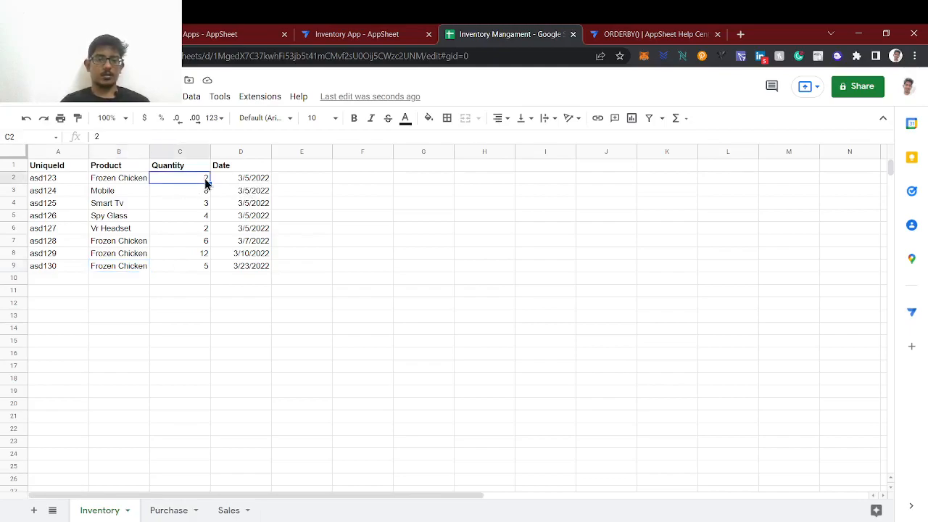
left_click(245, 181)
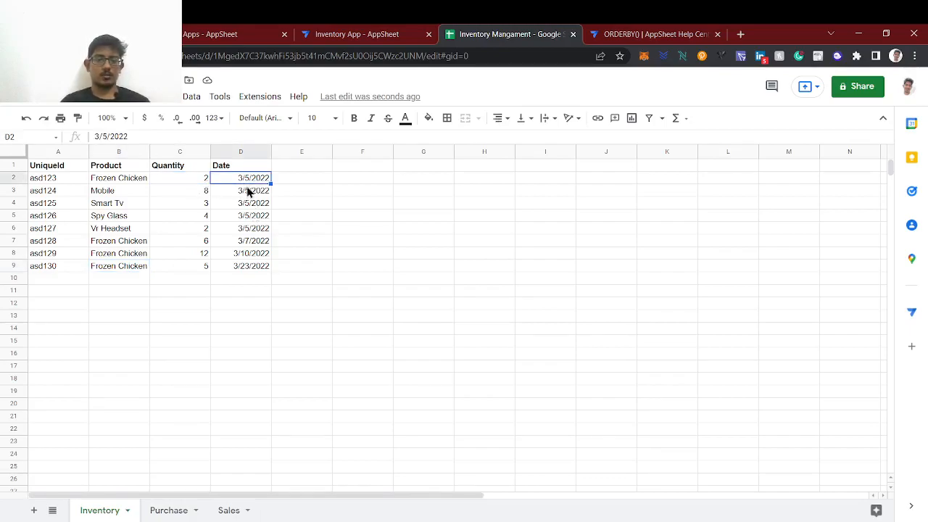
left_click(206, 183)
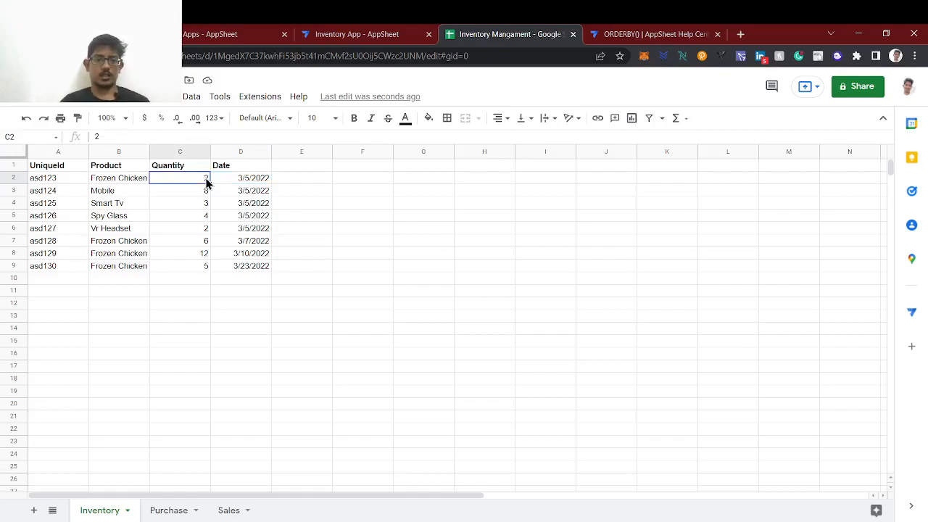
double_click(206, 180)
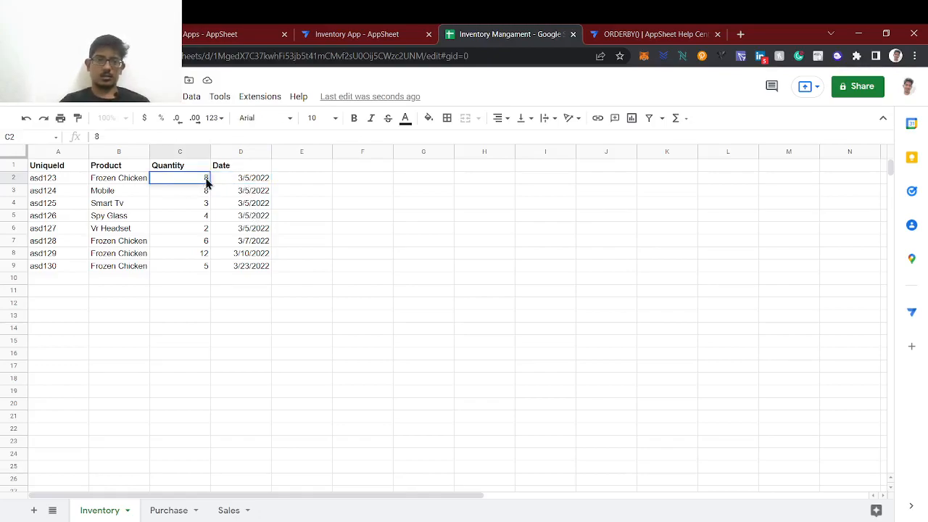
key("Return")
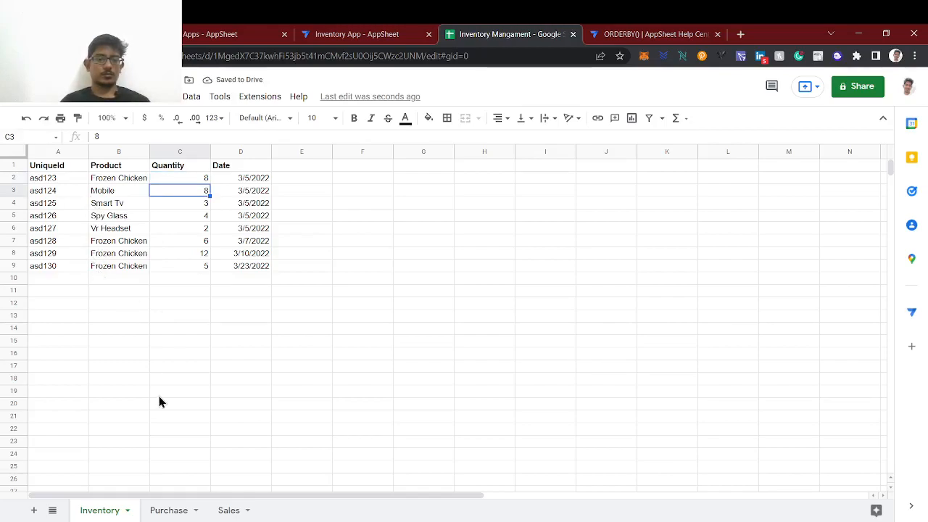
Switch to the Inventory App in AppSheet and regenerate the column structure of the Inventory table
left_click(330, 34)
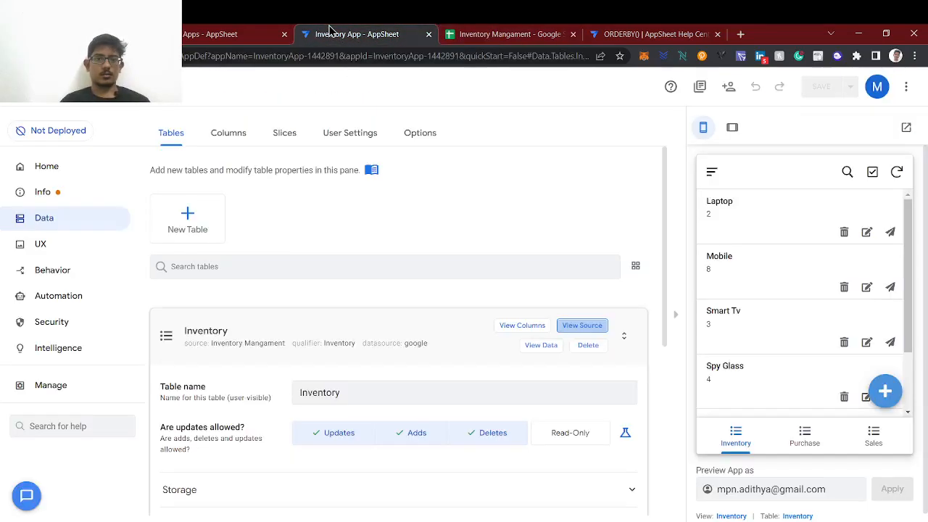
left_click(516, 164)
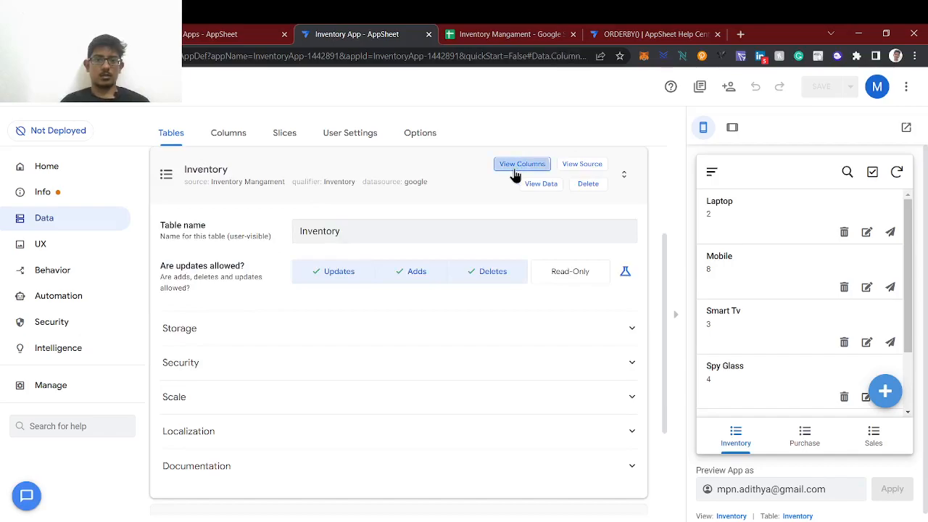
left_click(578, 184)
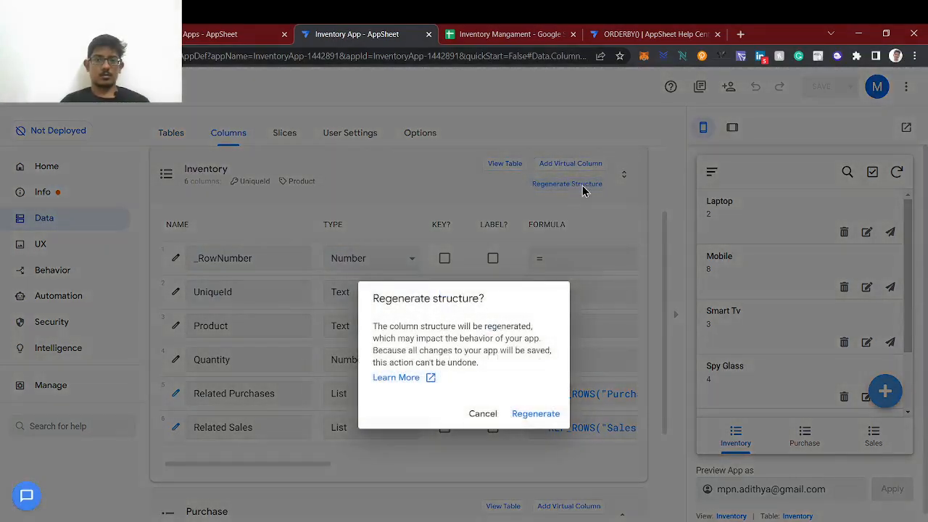
left_click(529, 413)
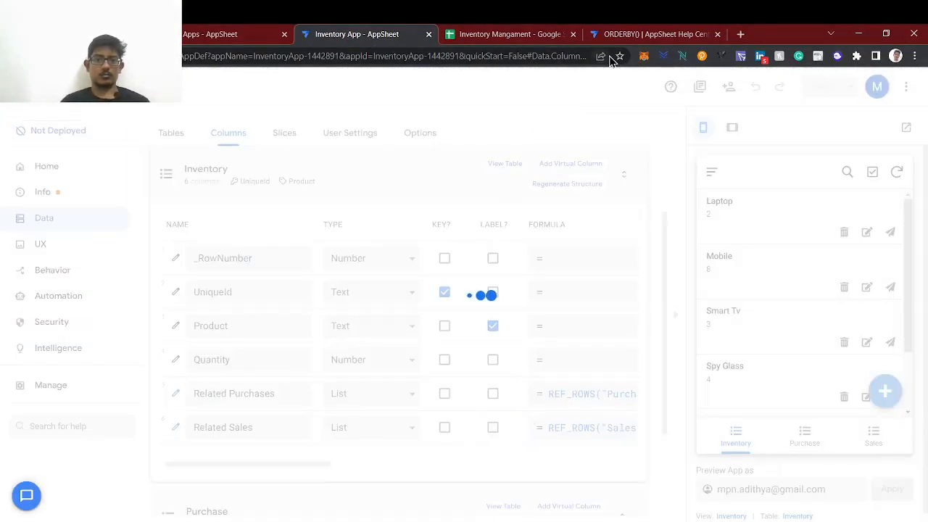
Compare the Inventory table's columns in AppSheet with the Inventory and Sales sheets in Google Sheets
left_click(506, 33)
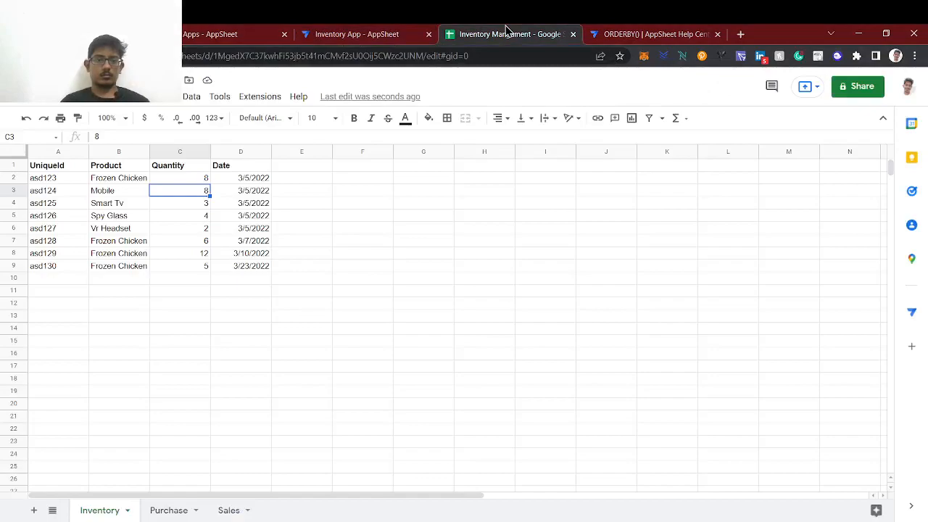
left_click(231, 509)
left_click(100, 512)
left_click(341, 30)
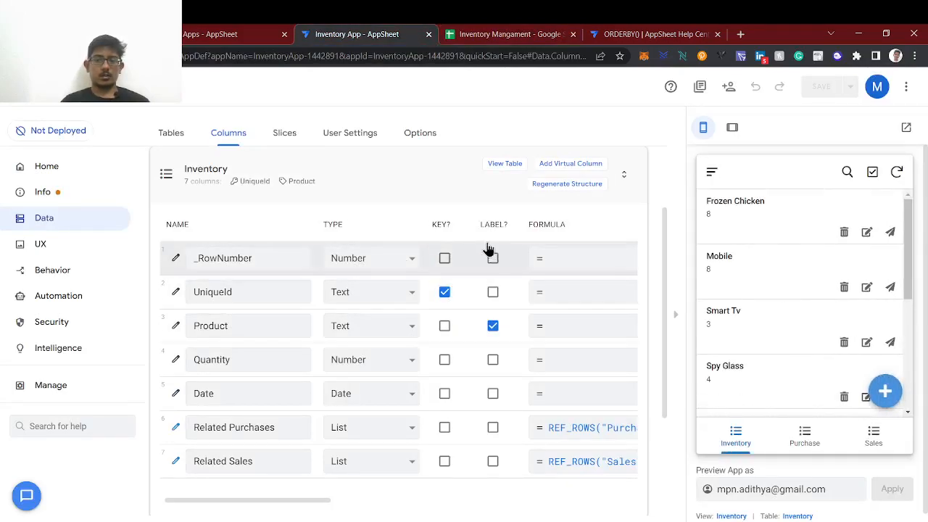
left_click(534, 32)
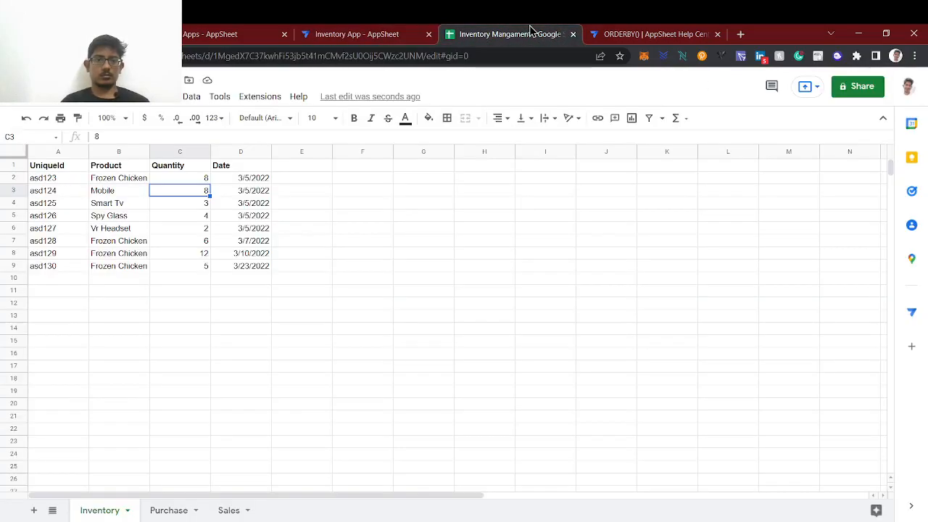
left_click(393, 32)
left_click(535, 32)
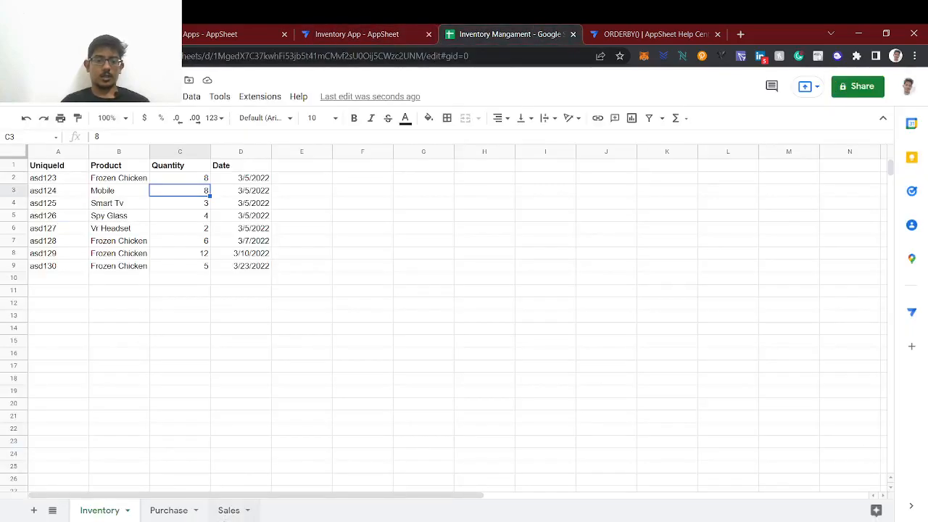
Rename the Product UniqueId header in the Sales sheet to Product
left_click(228, 511)
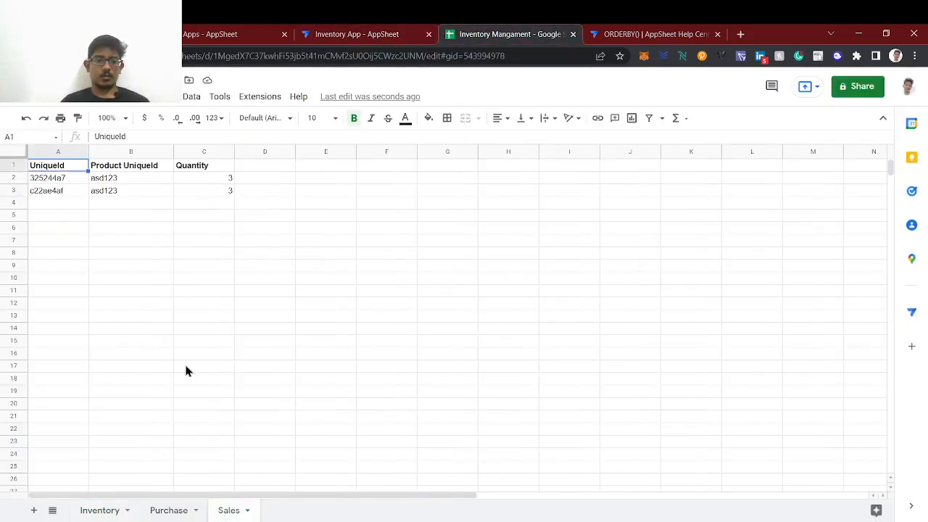
left_click(114, 181)
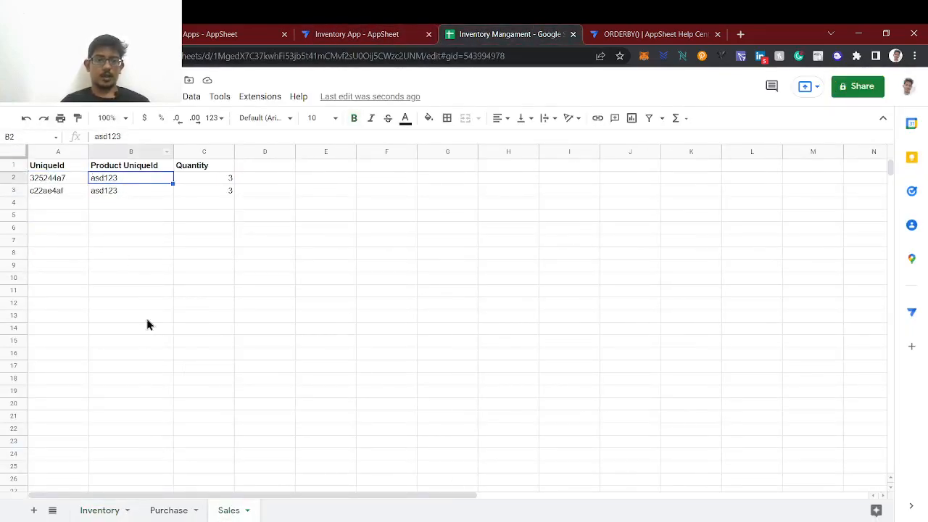
left_click(108, 515)
left_click(239, 511)
double_click(145, 166)
double_click(145, 166)
key("BackSpace")
key("Return")
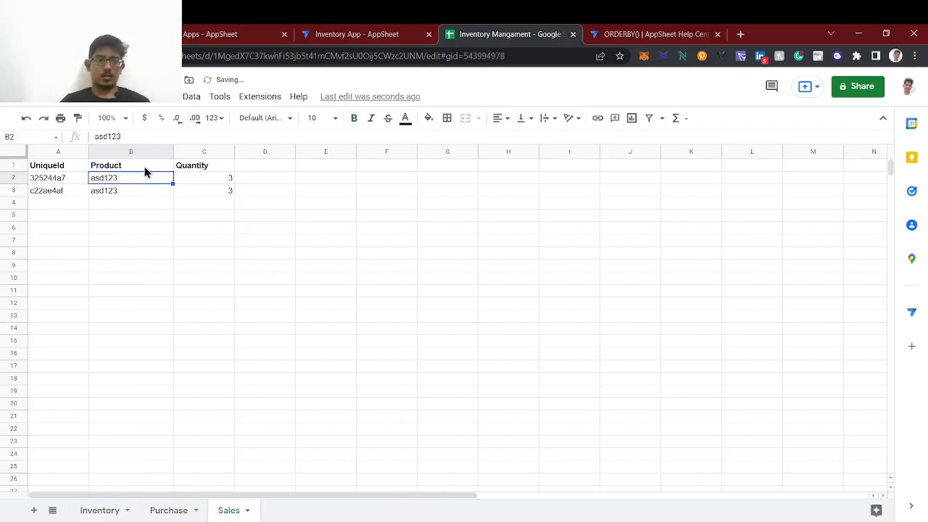
Clear the two sample sales records in rows 2 and 3 of the Sales sheet
left_click(15, 178)
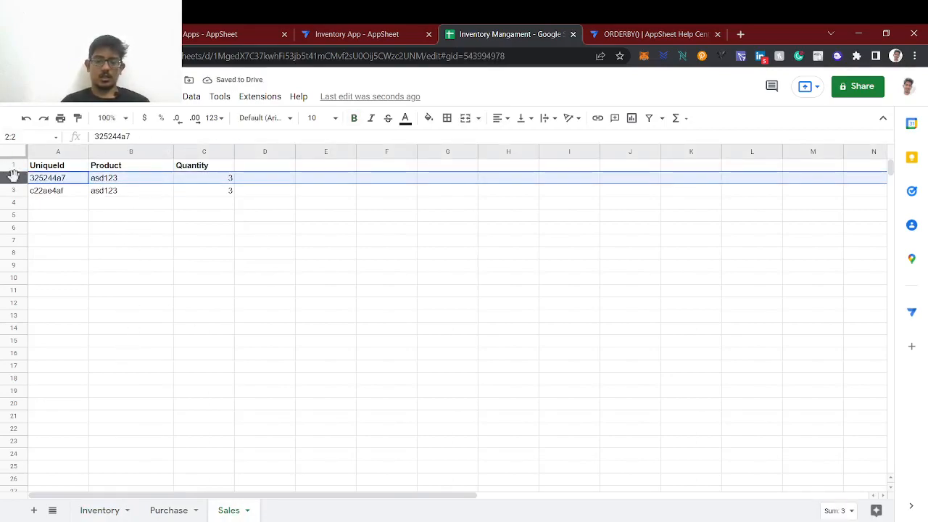
key("shift+Down")
key("Delete")
left_click(210, 315)
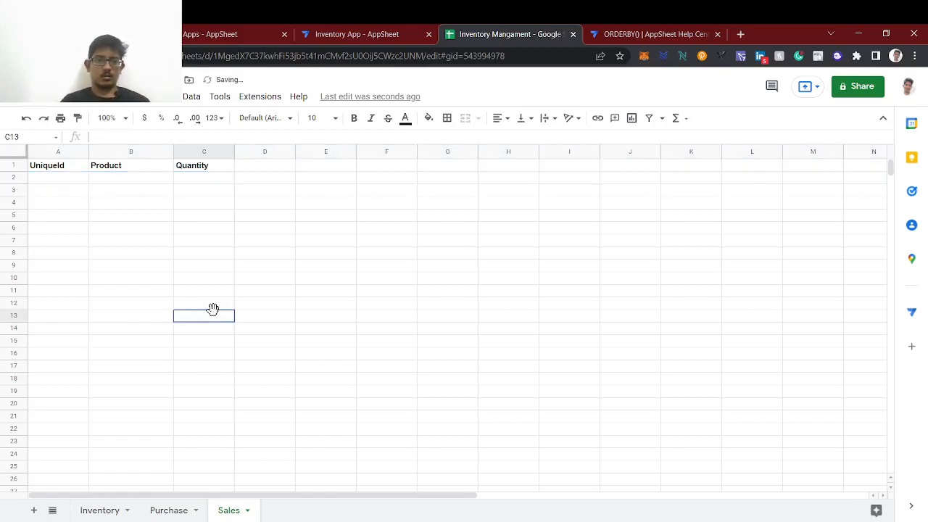
Switch to the Inventory App in AppSheet and regenerate the column structure of the Sales table
left_click(379, 34)
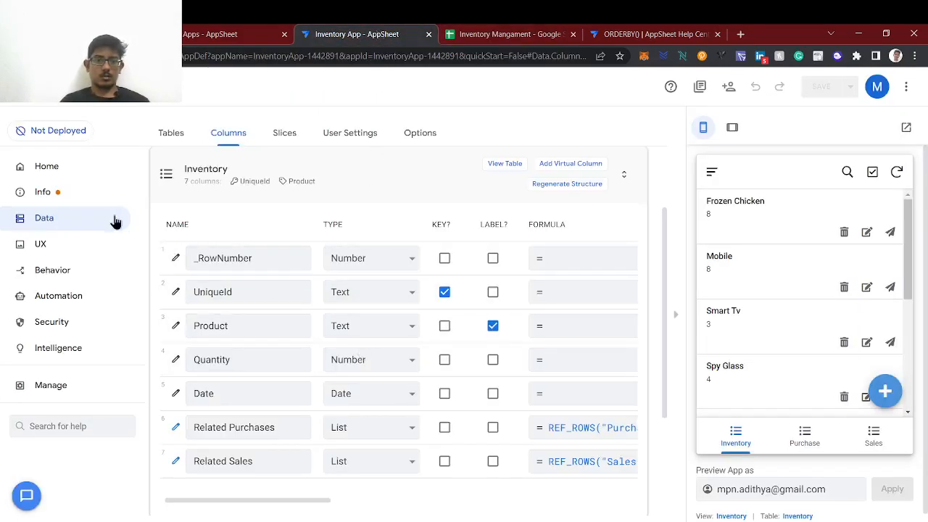
scroll(228, 282, "down", 2)
scroll(403, 294, "right", 3)
scroll(404, 294, "left", 3)
scroll(268, 414, "down", 1)
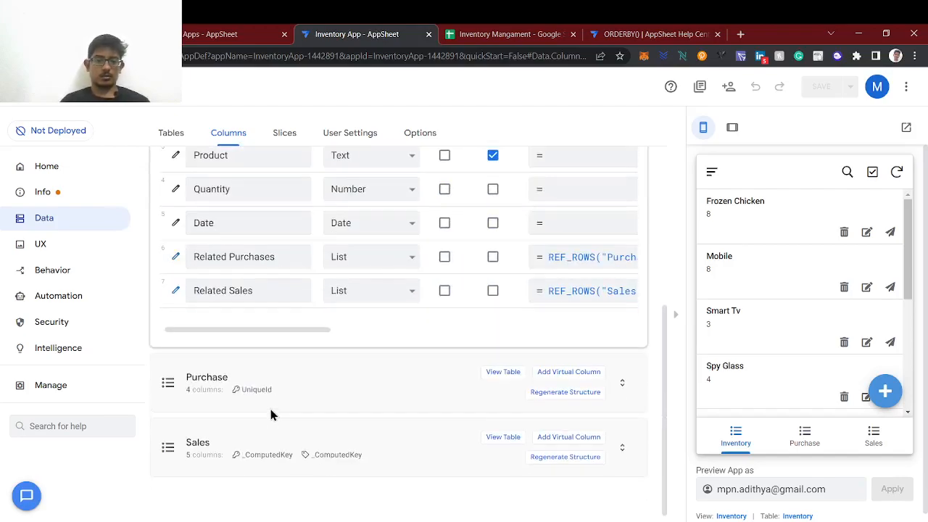
left_click(552, 458)
left_click(556, 416)
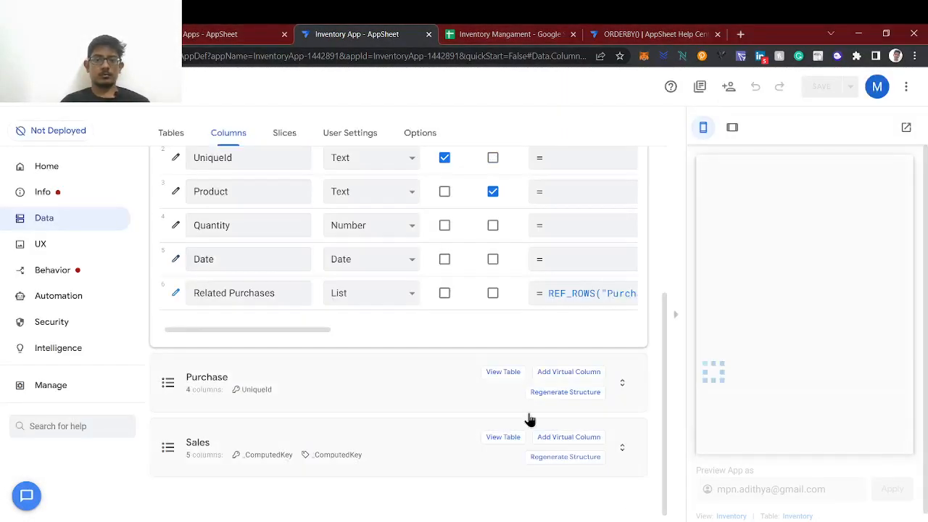
scroll(395, 458, "up", 3)
scroll(396, 458, "down", 2)
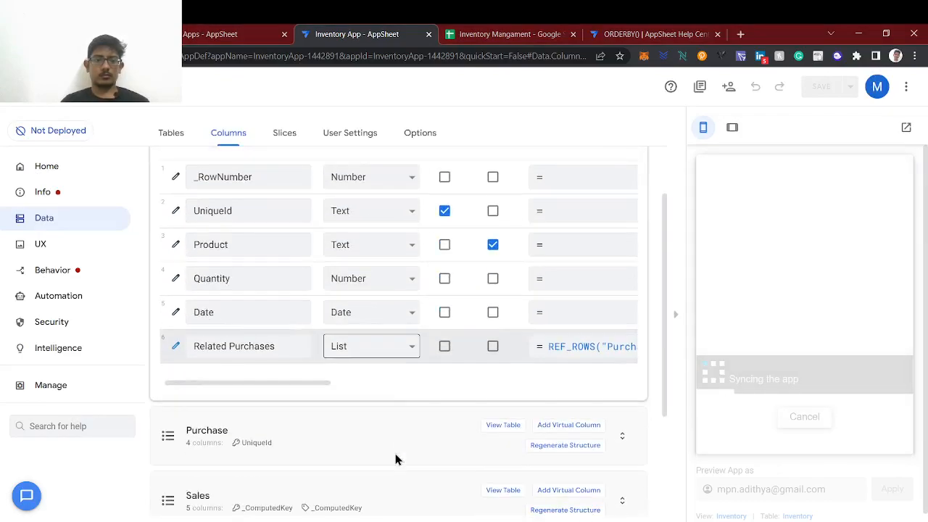
Open the Updating Inventory Quantity Action For Sales action and examine its Referenced Rows expression
left_click(78, 271)
scroll(278, 377, "down", 2)
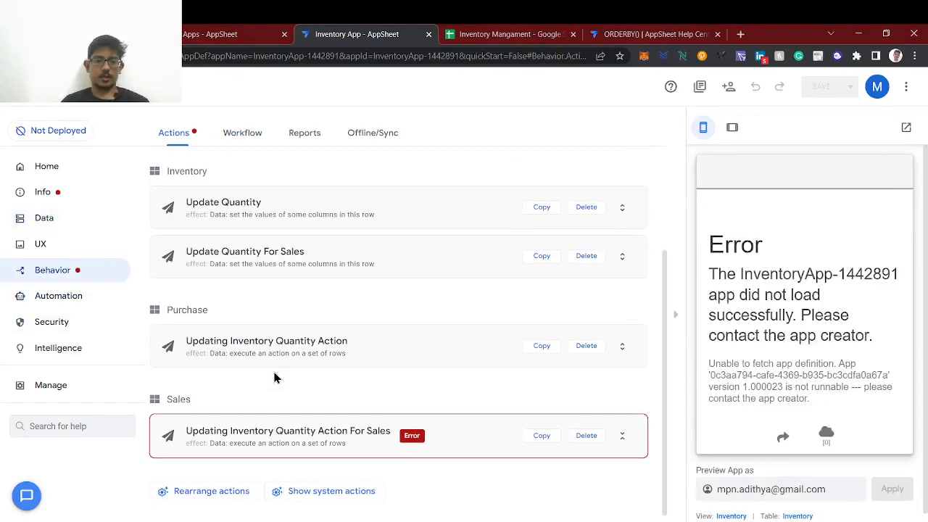
left_click(328, 454)
scroll(326, 445, "down", 3)
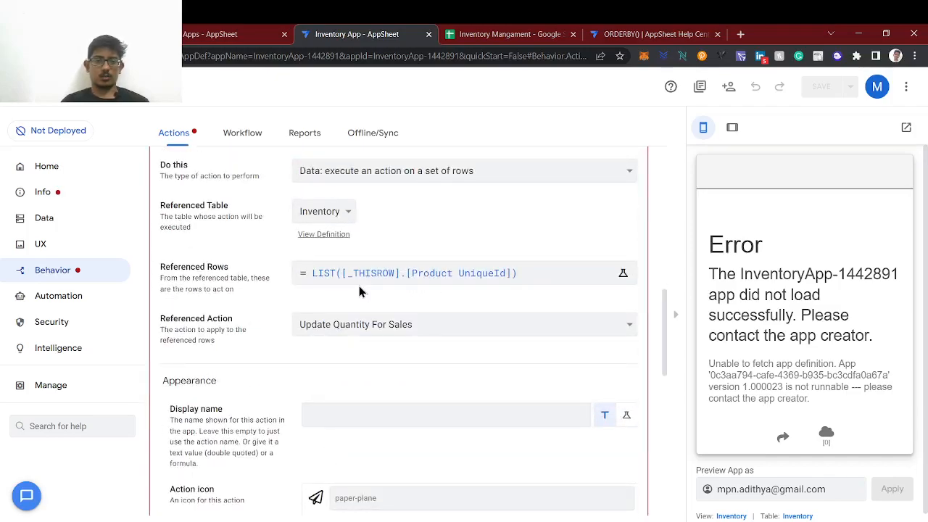
Change the type of the Sales table's Product column to Enum
left_click(56, 218)
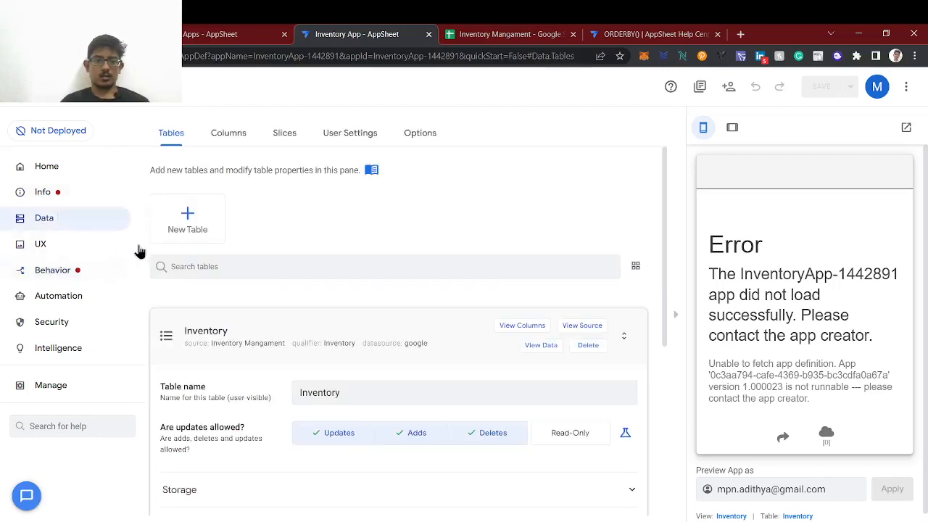
scroll(373, 300, "down", 5)
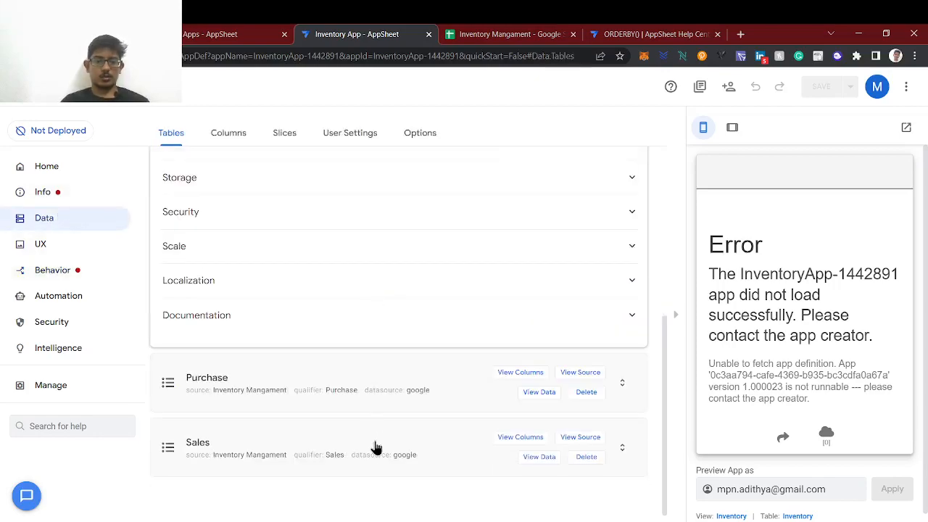
left_click(375, 447)
scroll(500, 210, "up", 2)
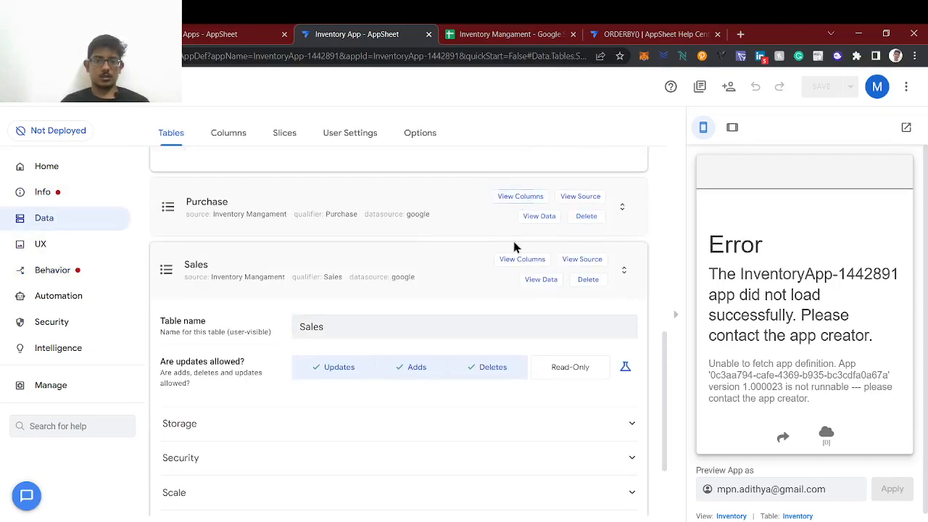
left_click(521, 258)
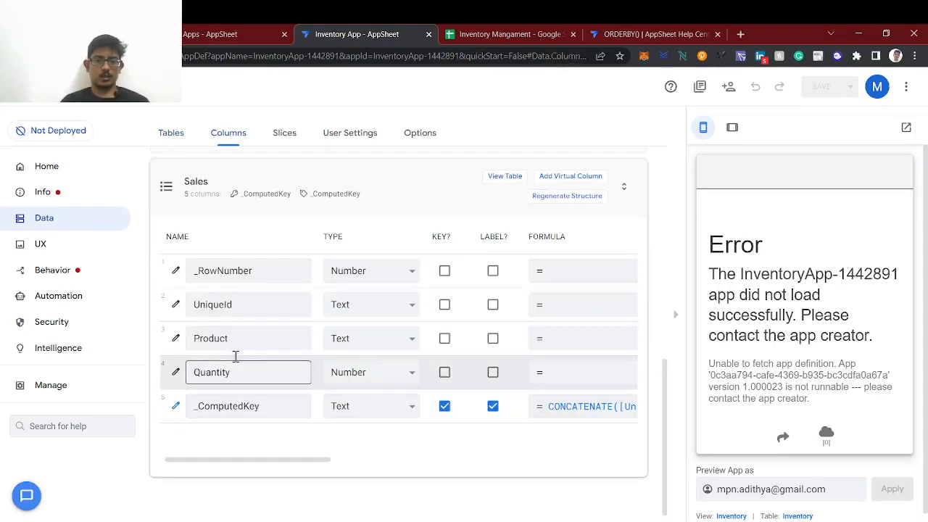
left_click(179, 338)
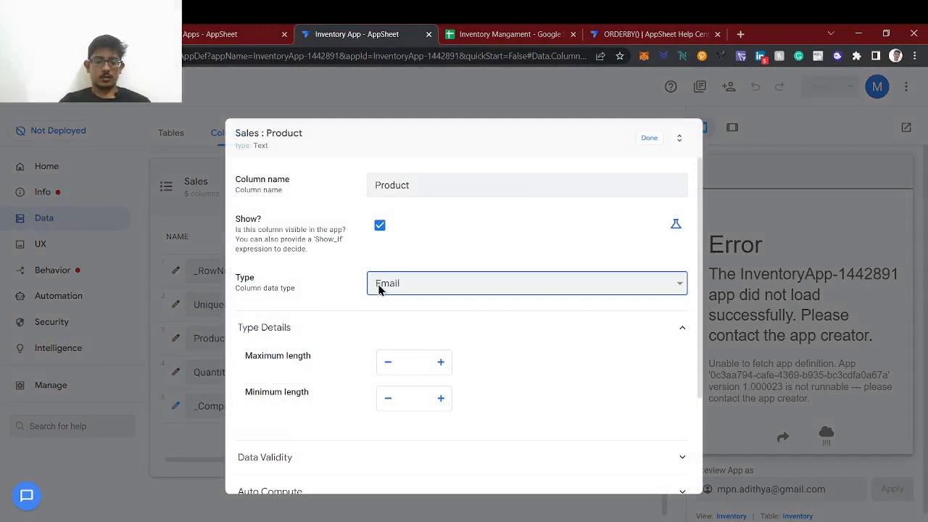
key("Down")
Give the Sales Product column the Dropdown input mode, allowing other values and auto-completing them
scroll(403, 397, "down", 2)
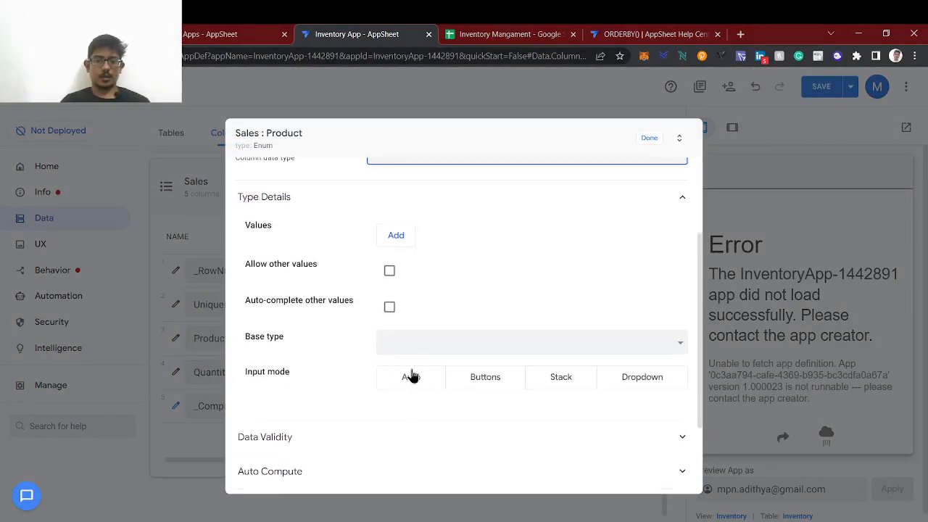
left_click(642, 377)
left_click(386, 271)
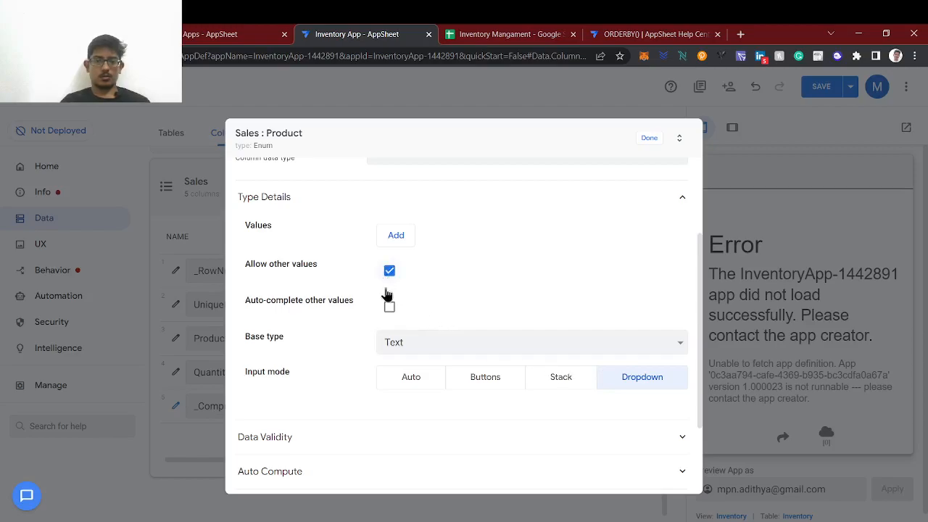
left_click(387, 307)
Begin the Product column's Valid If expression as Inventory[], copying the table name from the Google Sheets file
left_click(375, 449)
scroll(375, 454, "down", 2)
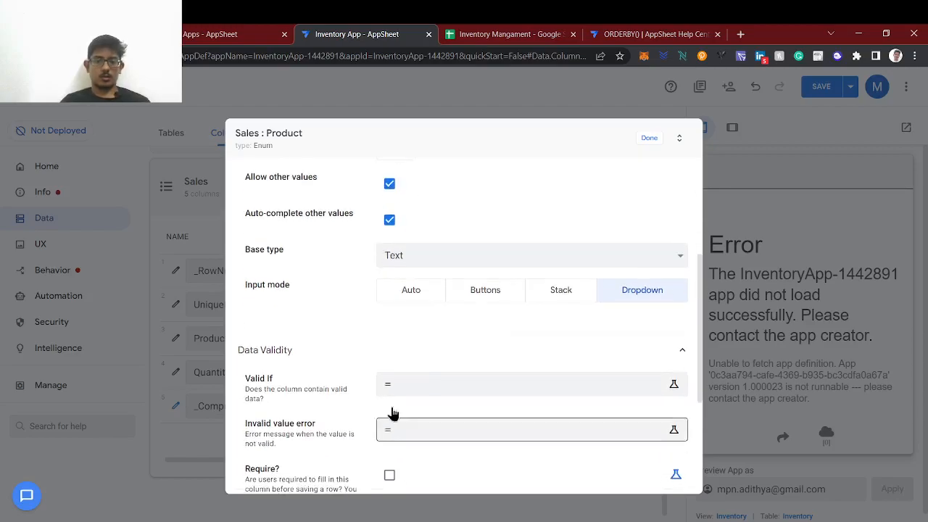
left_click(437, 383)
type("S")
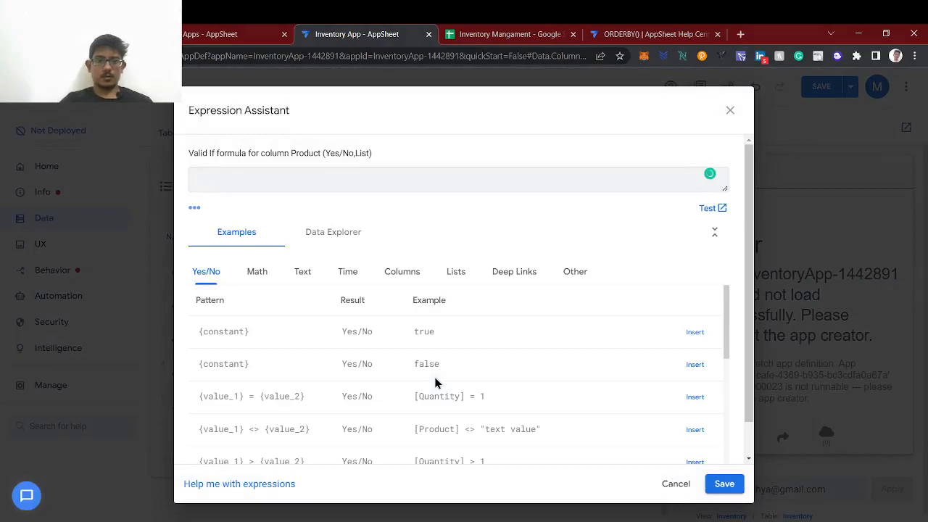
left_click(510, 34)
left_click(92, 512)
double_click(98, 512)
key("ctrl+c")
left_click(355, 34)
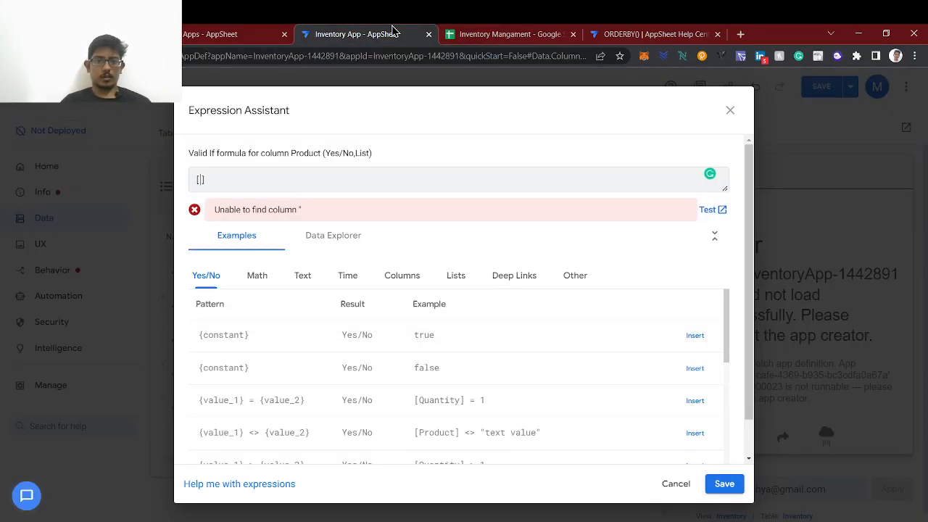
key("ctrl+v")
Complete the Valid If expression as Inventory[Product] and save it
left_click(507, 34)
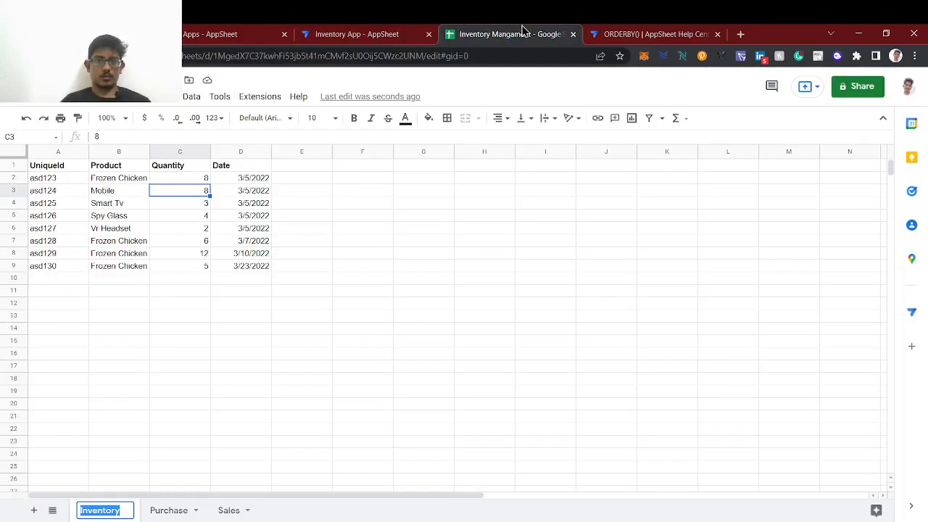
left_click(118, 166)
left_click(355, 35)
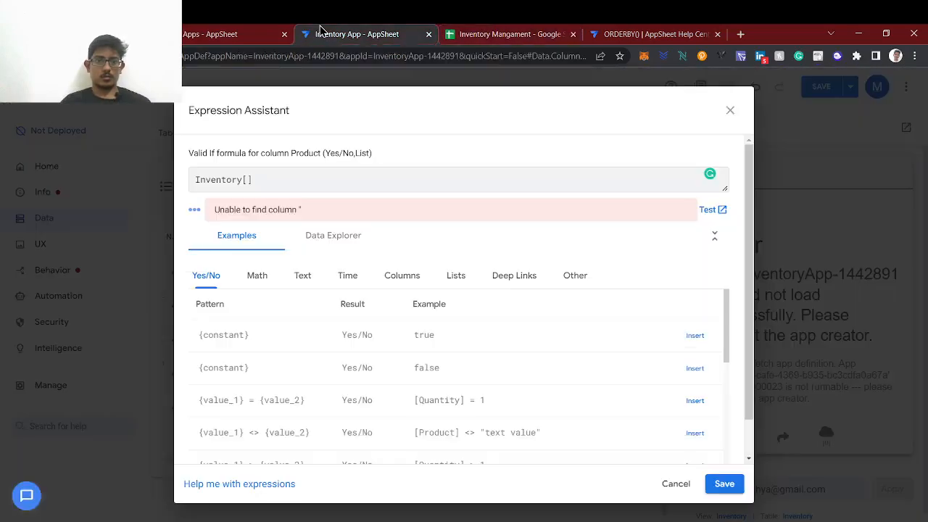
key("Right")
type("Product")
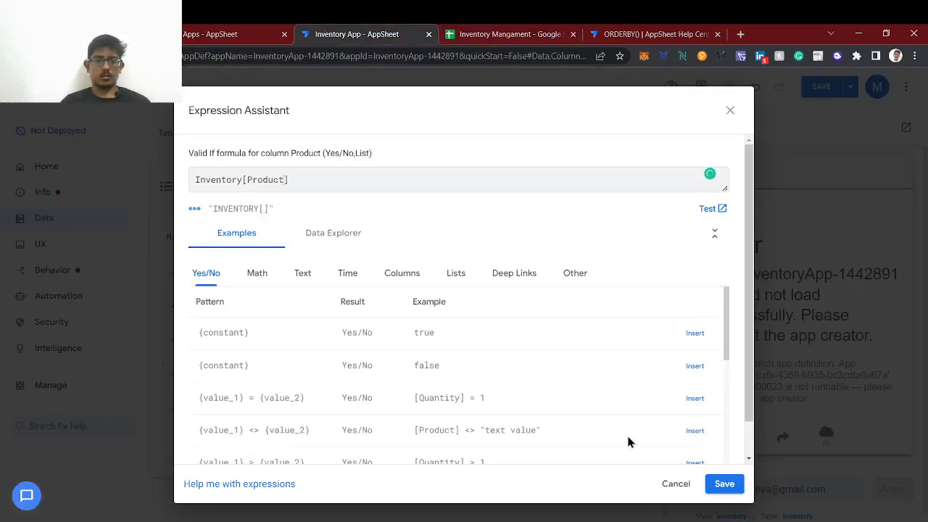
left_click(723, 484)
Review the Product column's Enum settings and examine the repeated Frozen Chicken entries in the Inventory sheet
scroll(435, 306, "down", 2)
scroll(422, 319, "up", 5)
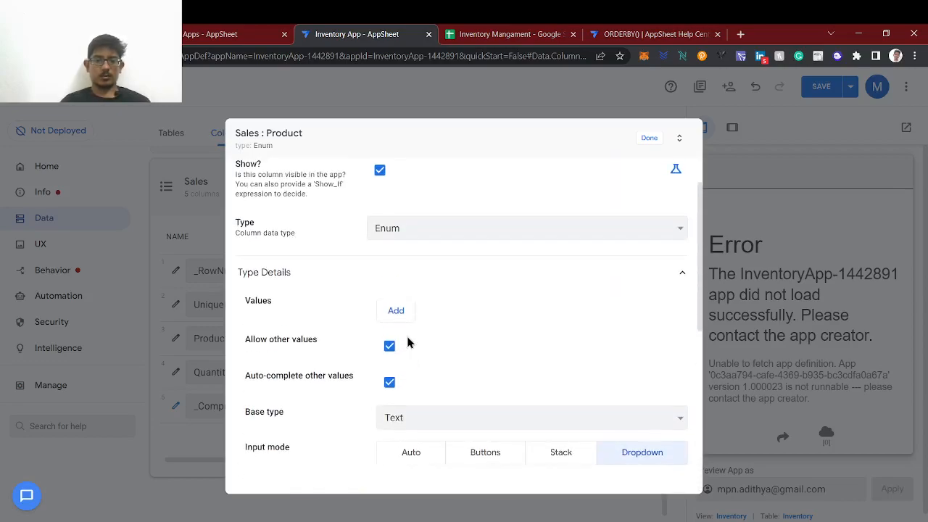
scroll(407, 342, "down", 2)
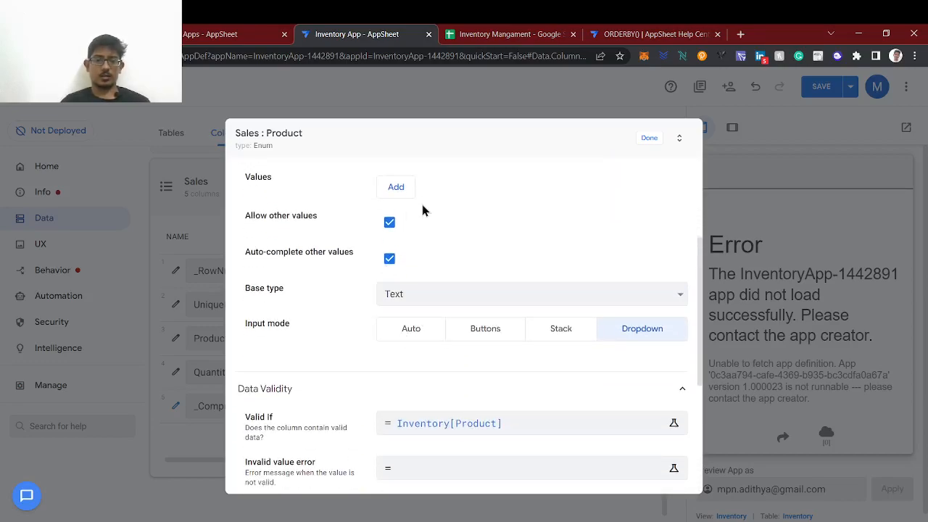
left_click(523, 30)
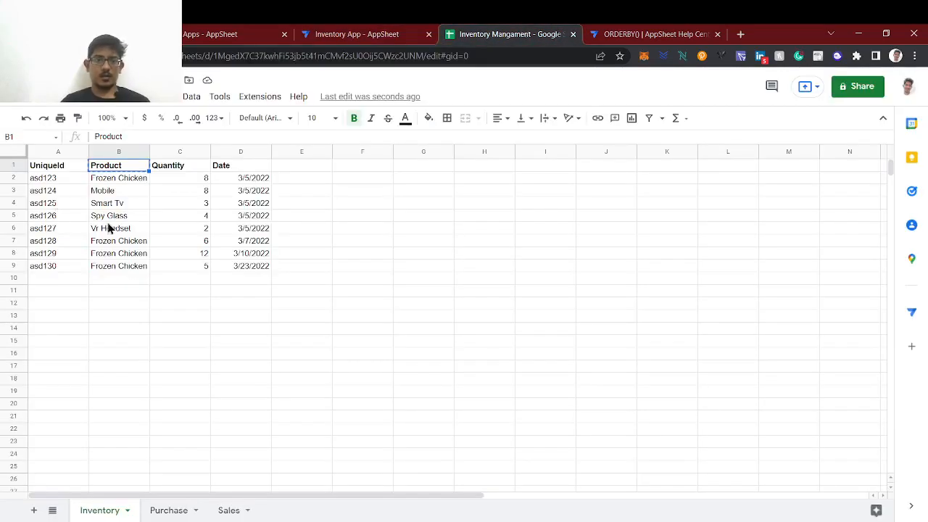
left_click(125, 244)
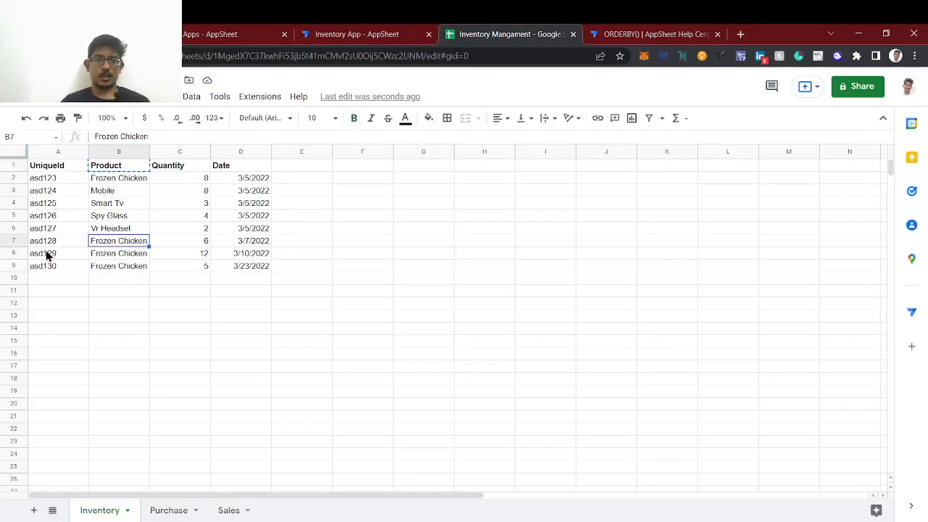
left_click(111, 258)
left_click(106, 181)
left_click(114, 265)
left_click(357, 34)
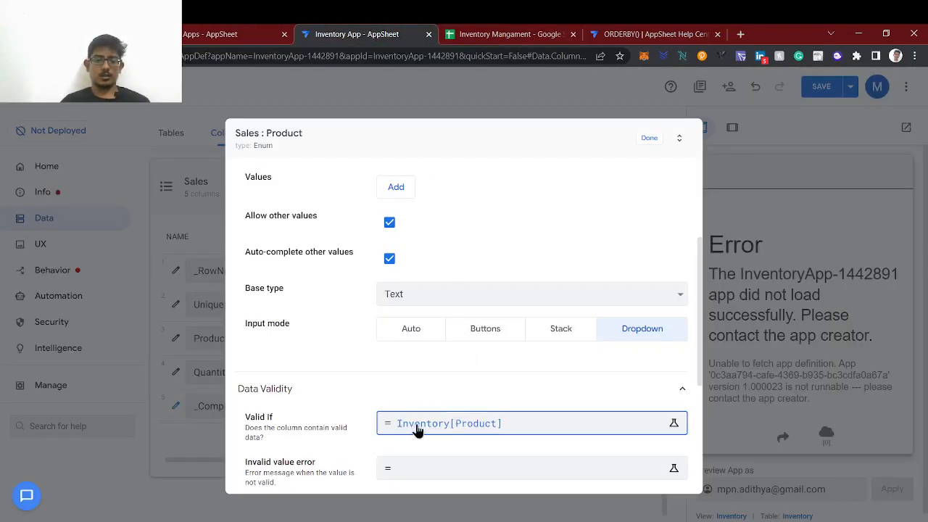
Recheck the Sales Product column's Enum and Valid If settings and confirm them
scroll(410, 406, "up", 2)
scroll(410, 400, "down", 2)
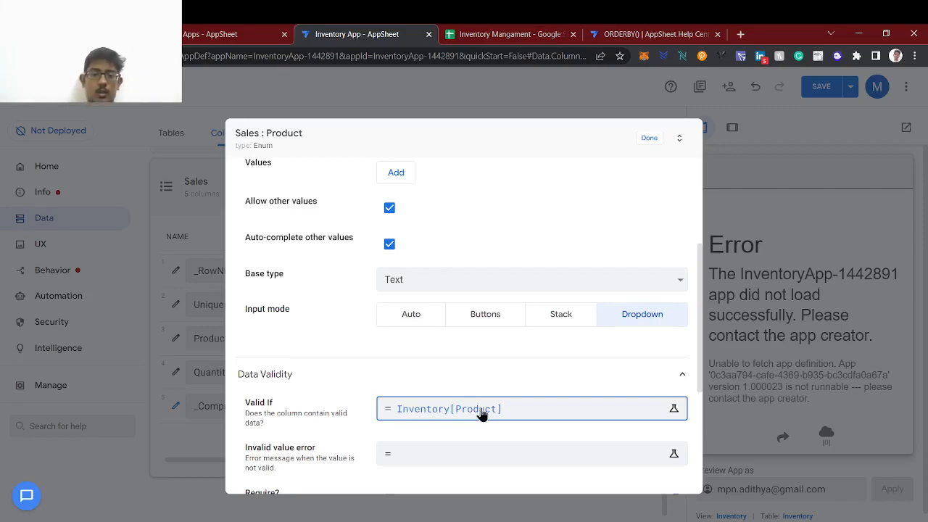
key("alt+Tab")
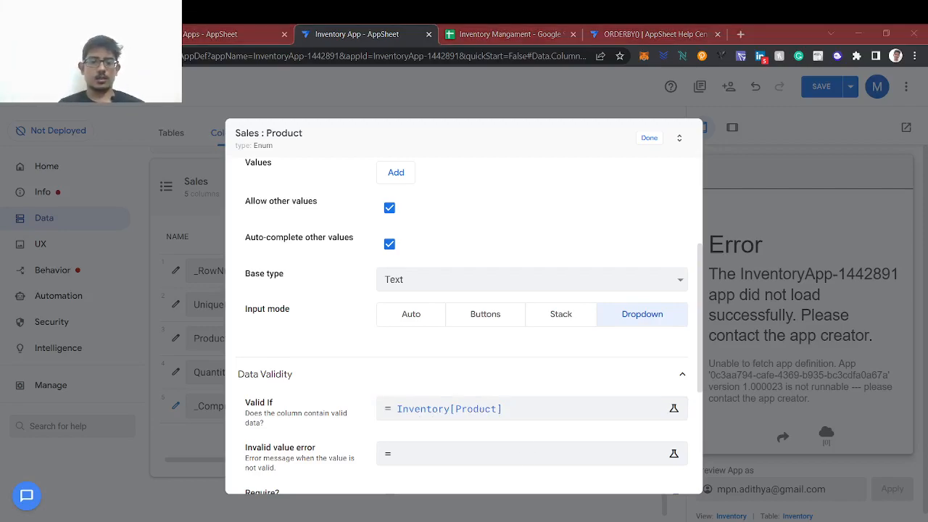
key("alt+Tab")
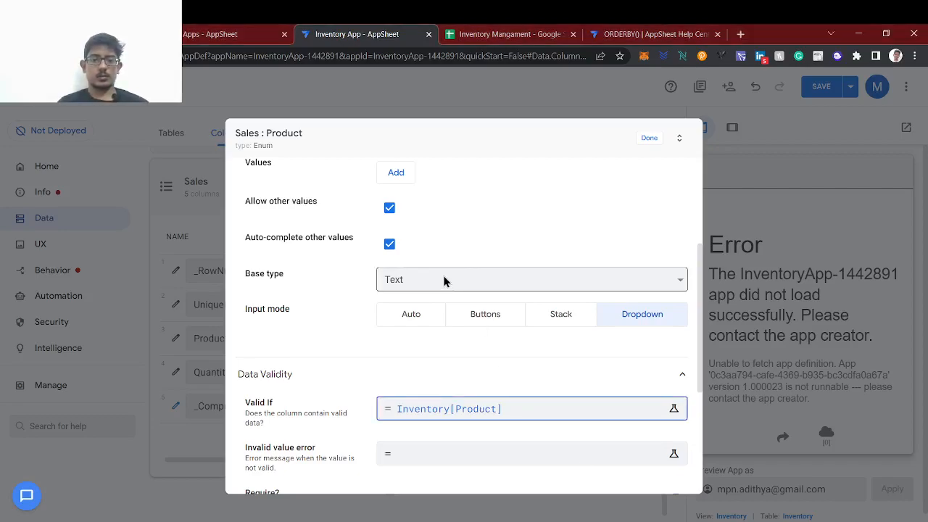
left_click(641, 141)
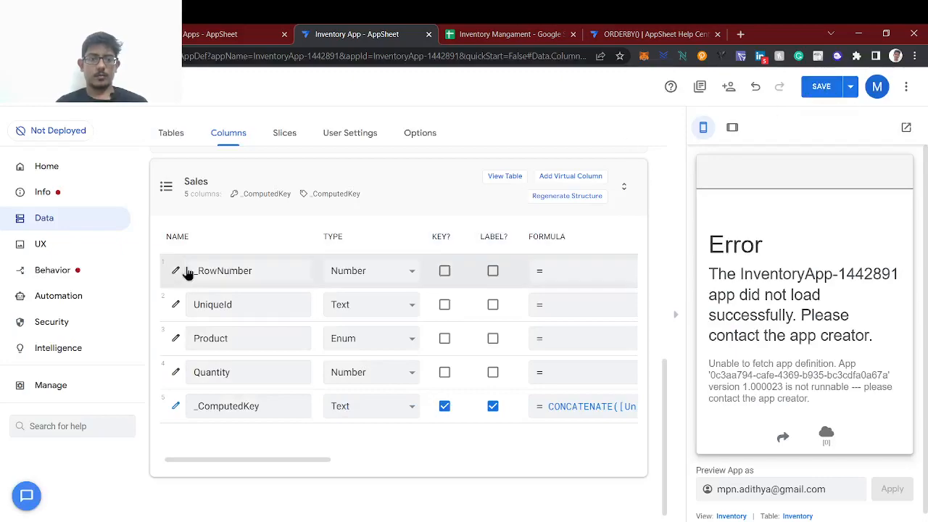
Open the Referenced Rows expression of Updating Inventory Quantity Action For Sales and select the whole formula
left_click(80, 274)
scroll(336, 394, "down", 5)
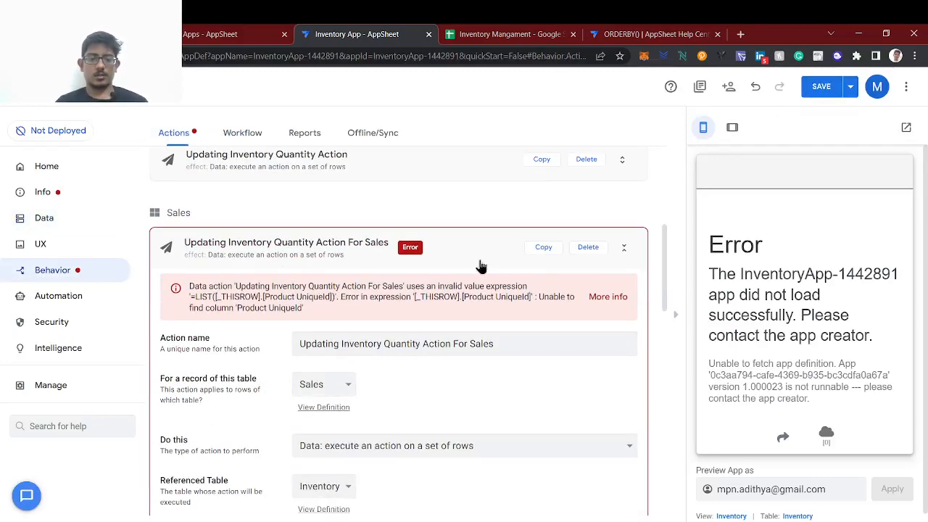
scroll(450, 426, "down", 3)
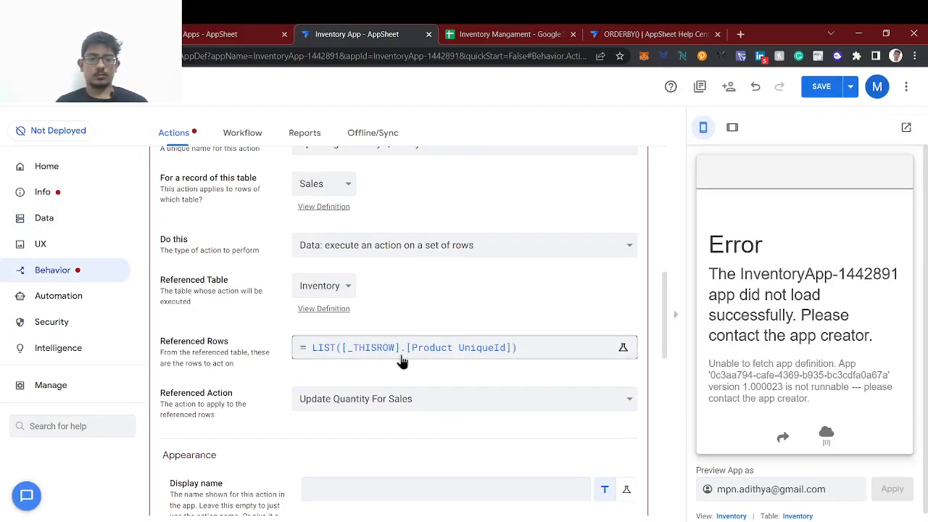
left_click(399, 355)
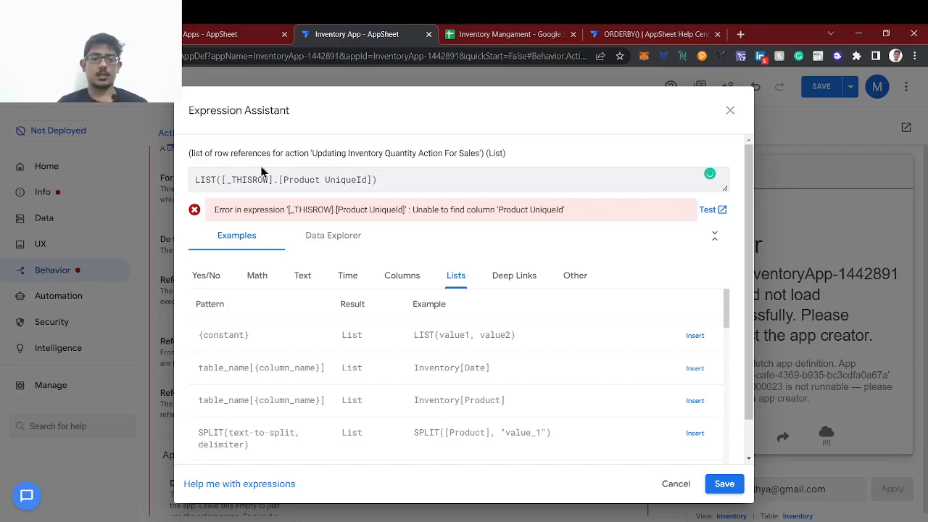
left_click_drag(208, 181, 402, 186)
triple_click(323, 179)
Examine the Frozen Chicken quantities and the Date column in the Inventory sheet against the formula's Product UniqueId reference
left_click(507, 34)
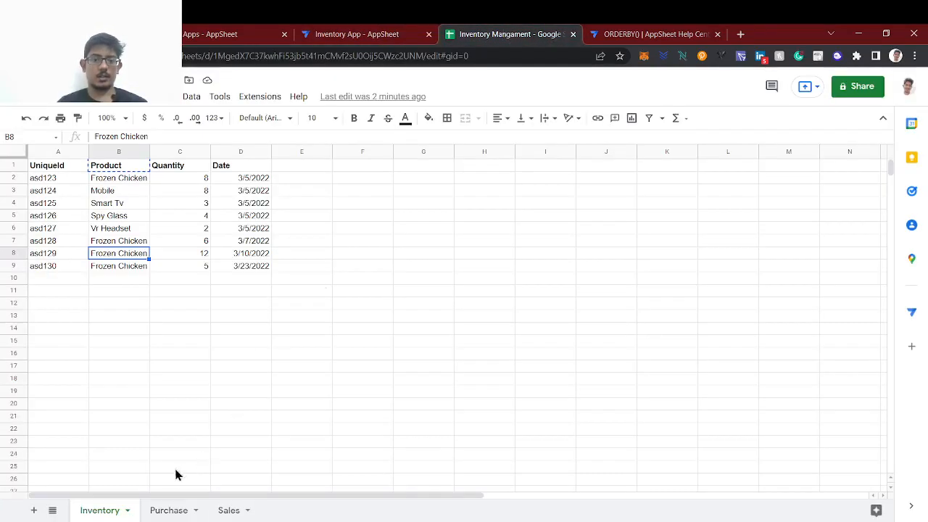
left_click(100, 179)
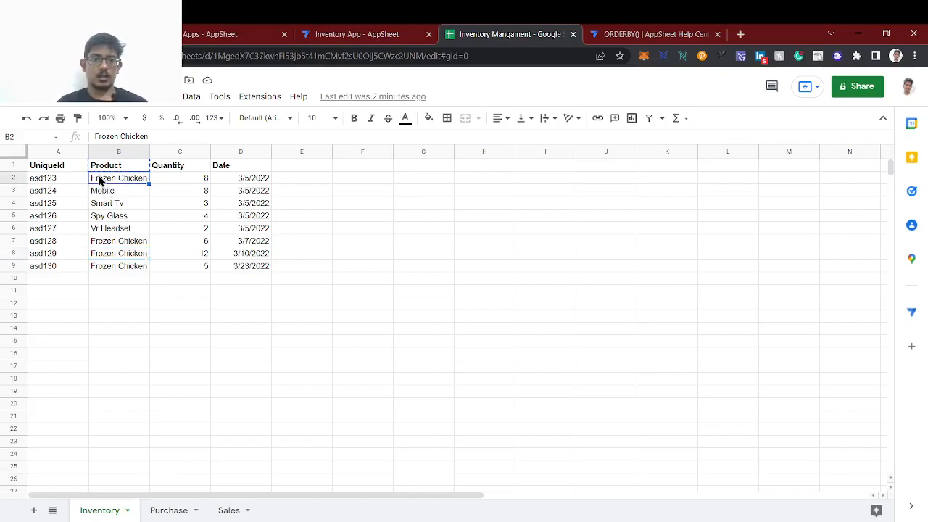
key("ctrl+c")
left_click(187, 180)
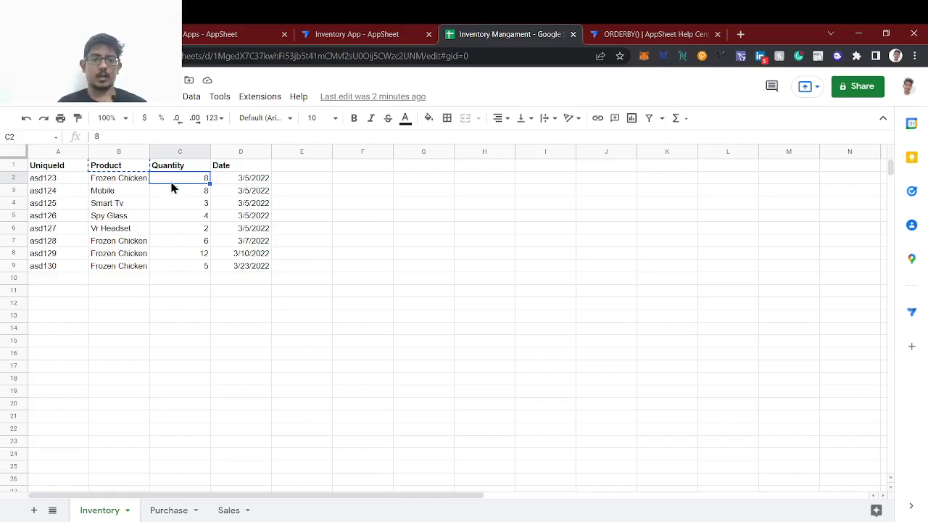
left_click(123, 186)
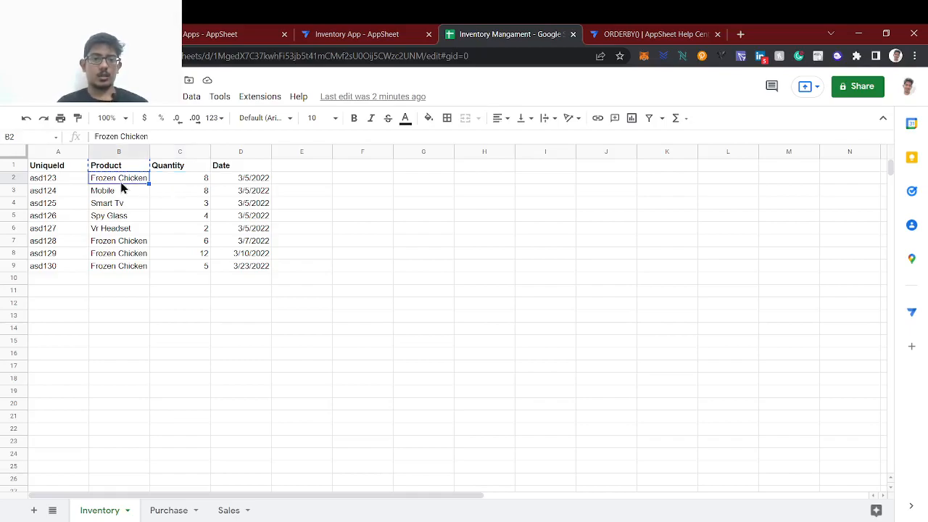
left_click(350, 34)
left_click_drag(284, 179, 370, 182)
left_click(507, 34)
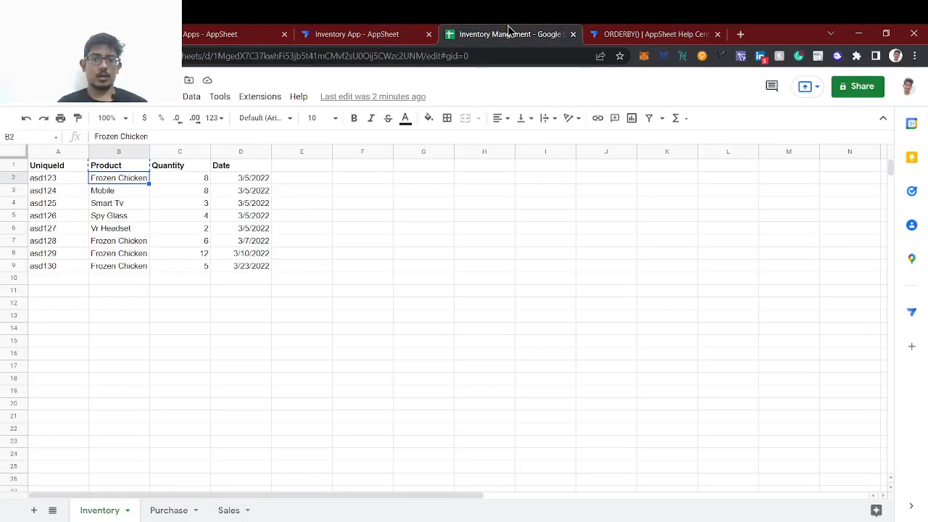
left_click(244, 178)
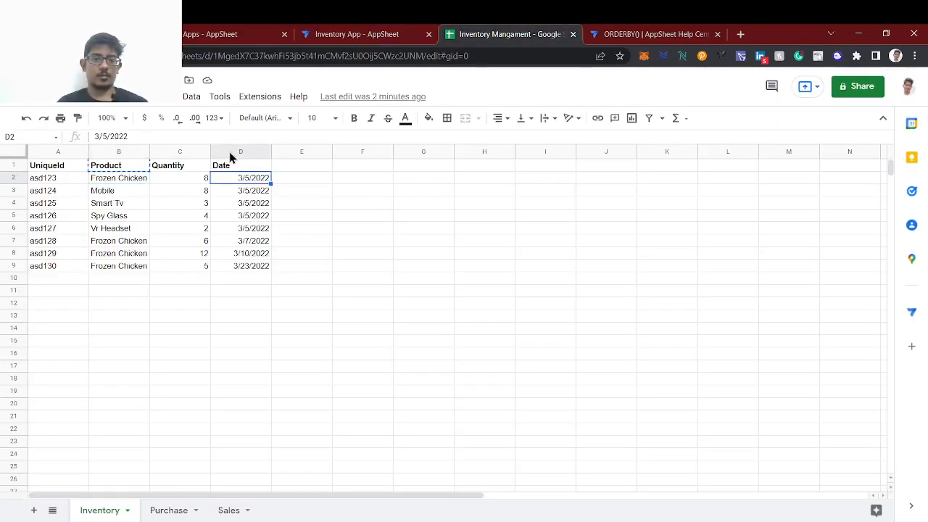
left_click(229, 151)
left_click(240, 230)
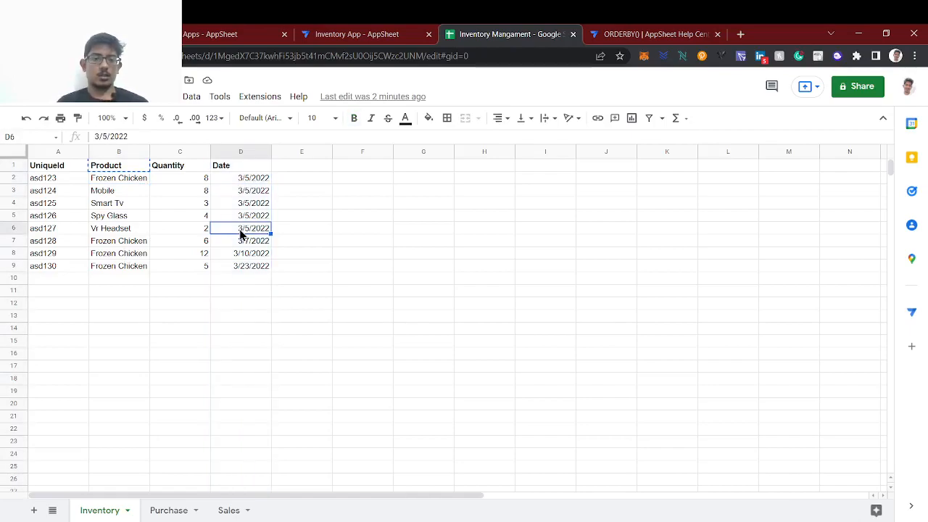
Put the [_THISROW].[Product UniqueId] argument of the LIST formula on its own line between the parentheses
left_click(387, 32)
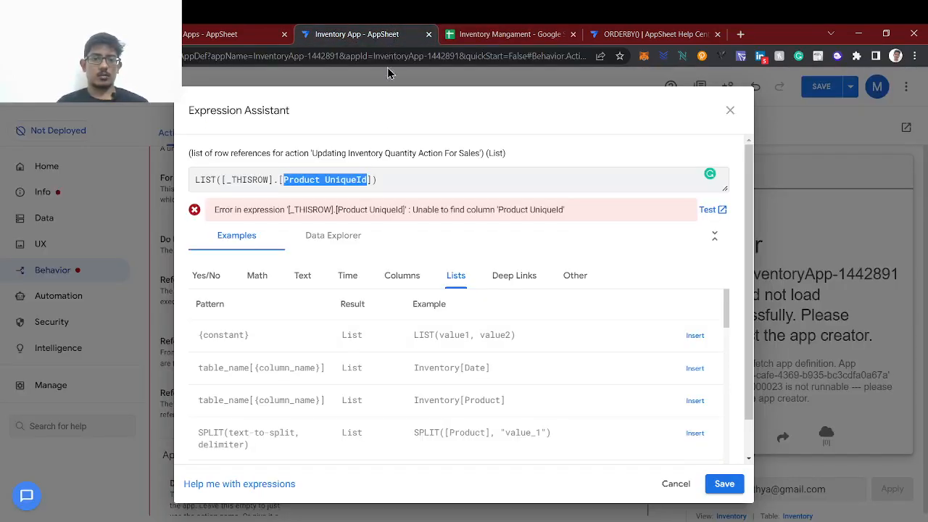
left_click_drag(393, 179, 279, 182)
left_click(279, 181)
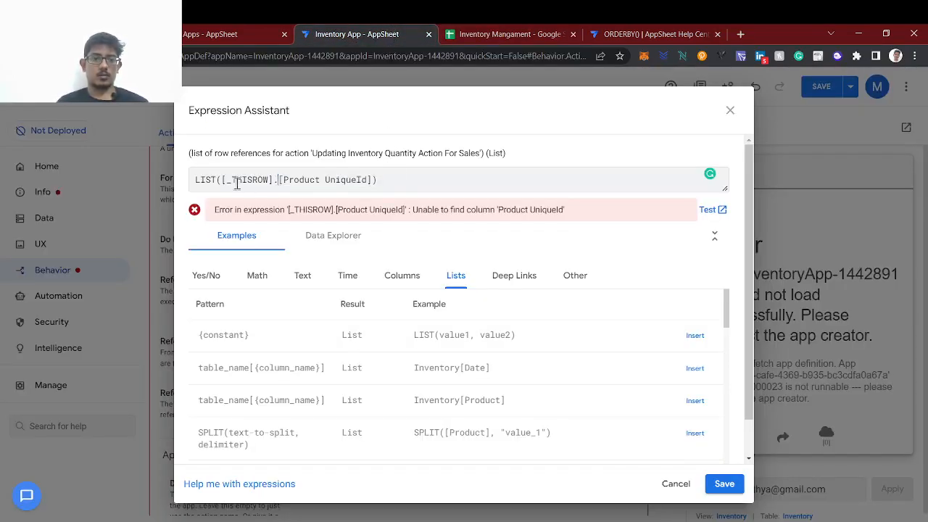
left_click(220, 181)
key("Return")
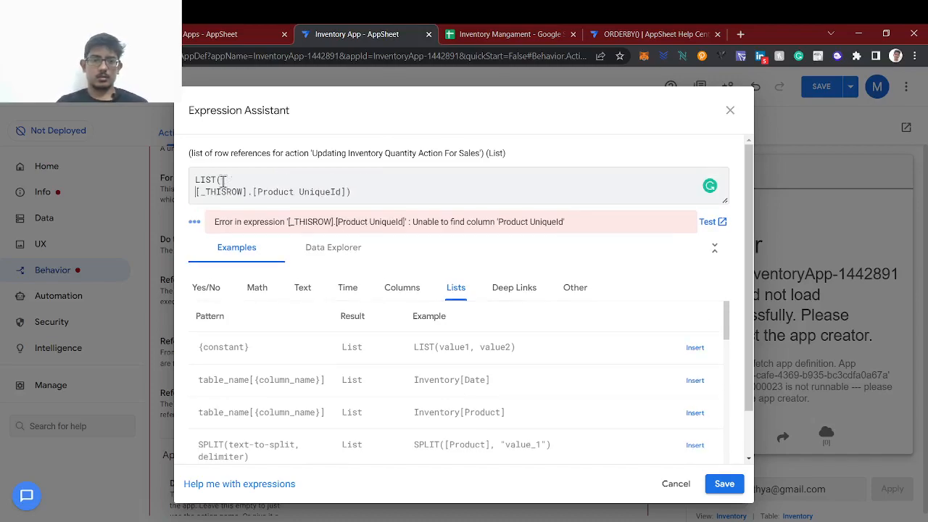
left_click(345, 192)
key("Return")
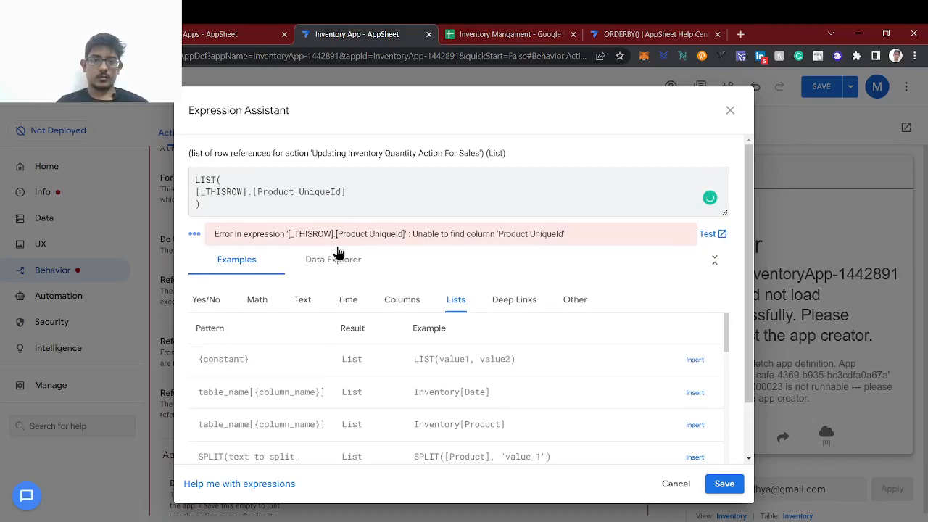
Replace the argument inside LIST with an empty ORDERBY(SELECT()) expression
left_click_drag(346, 192, 196, 193)
type("[R")
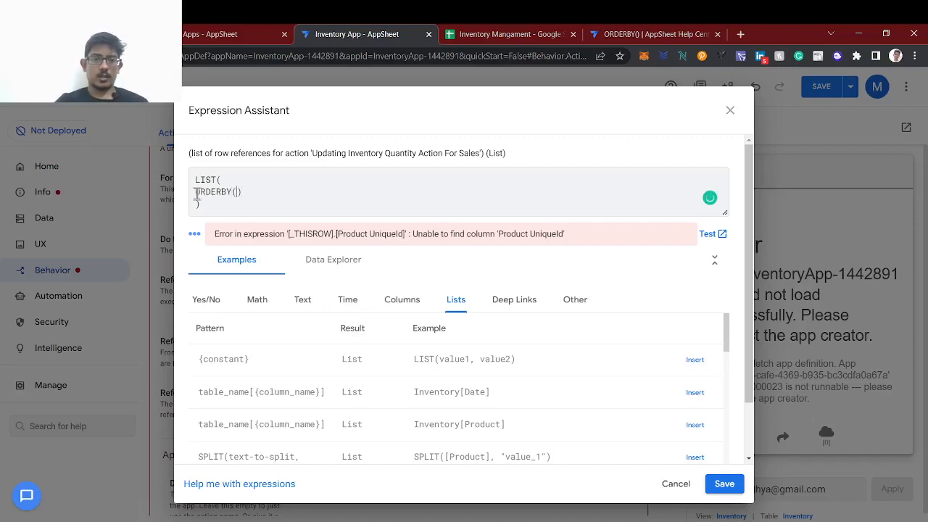
type("SELECT(")
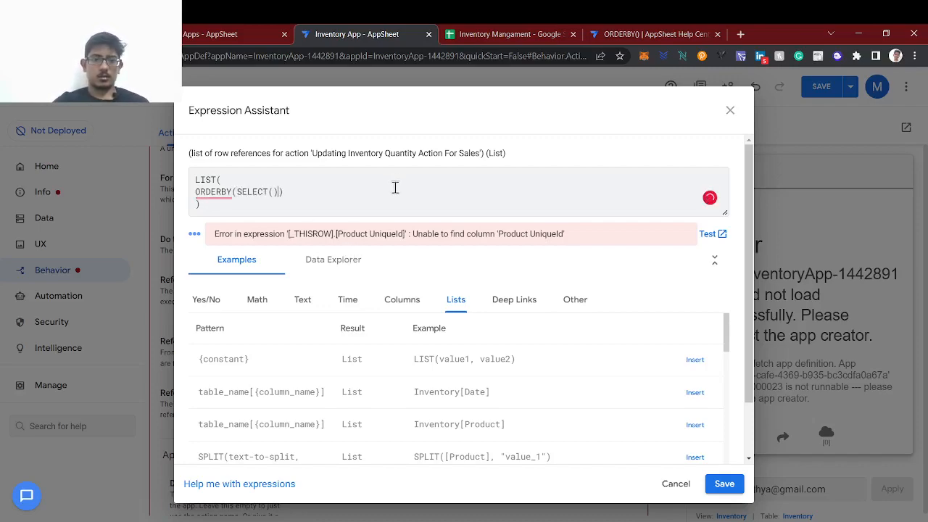
Insert the table name Inventory inside SELECT, copied from the name of the Google Sheets tab
left_click(490, 34)
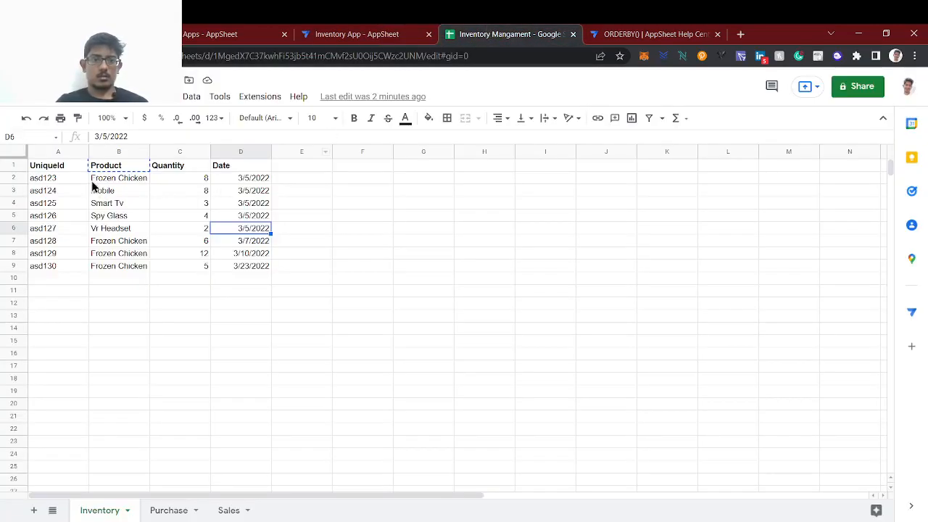
double_click(101, 510)
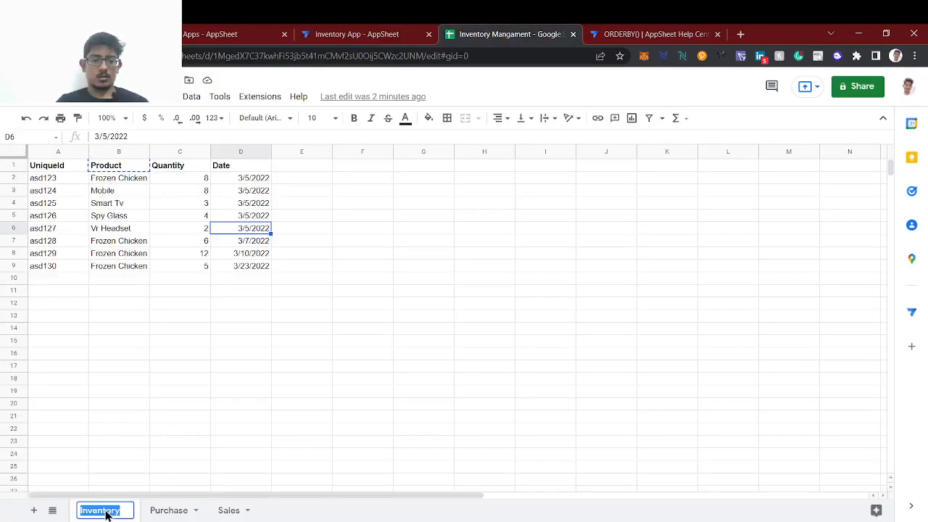
left_click(397, 32)
key("ctrl+v")
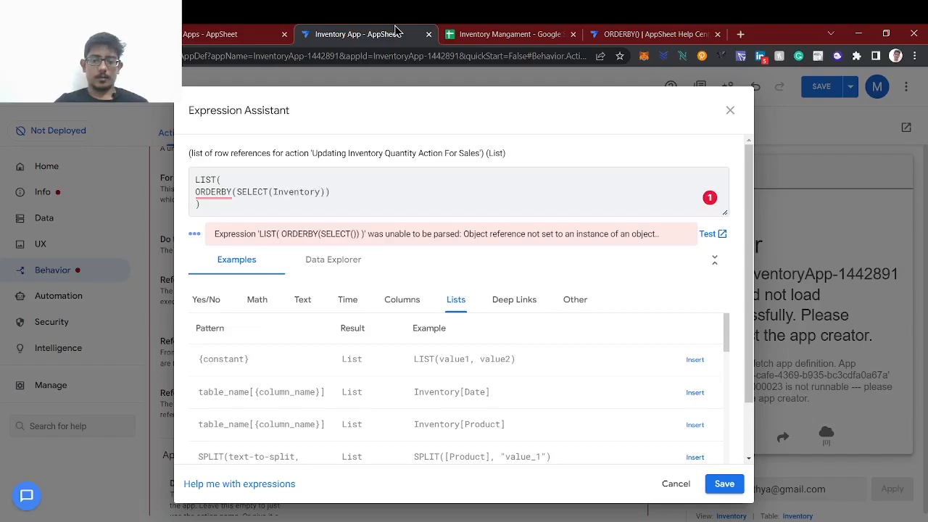
Complete the first SELECT argument as Inventory[UniqueId] and begin a second argument with empty column brackets
left_click(472, 33)
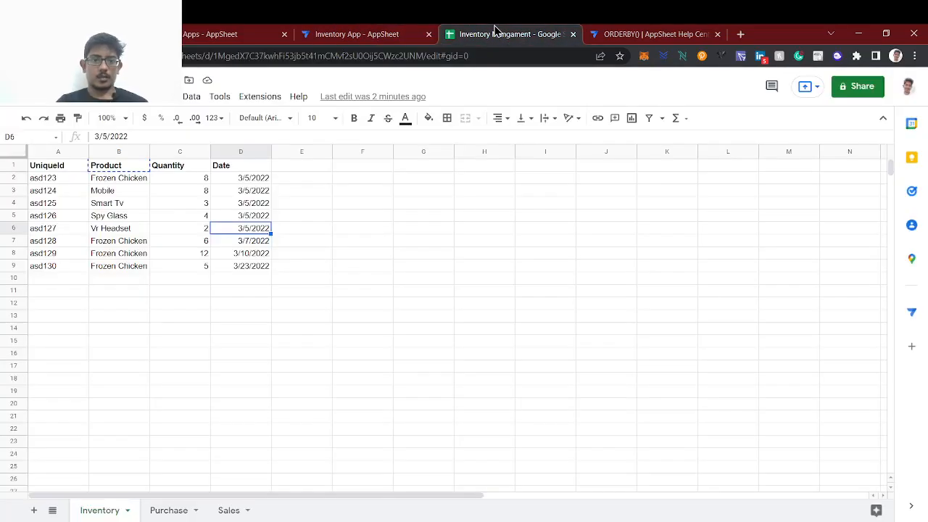
left_click(50, 169)
left_click(350, 32)
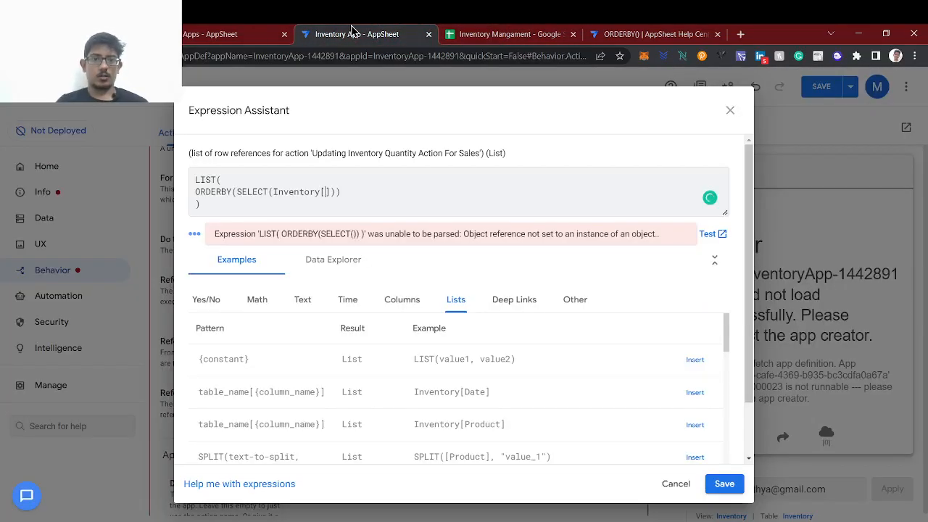
left_click_drag(200, 153, 287, 152)
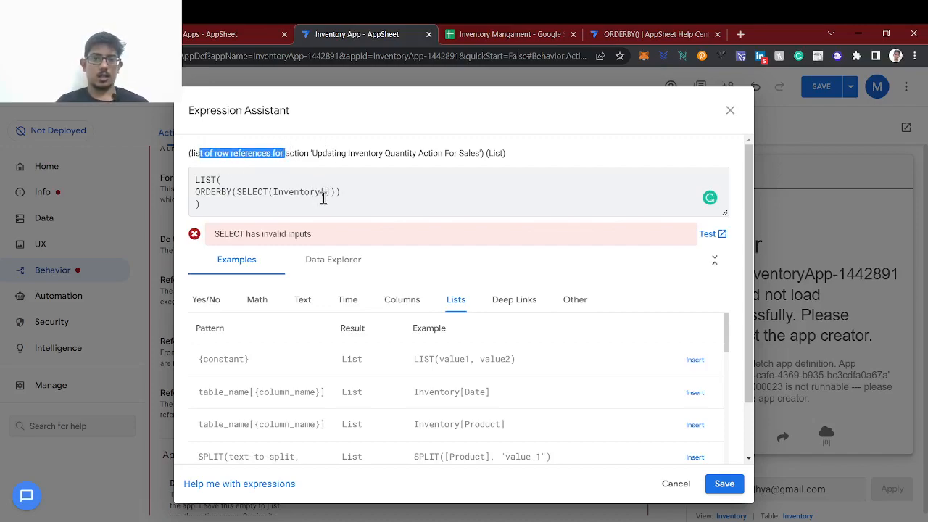
left_click(323, 198)
type("UniqueId], [")
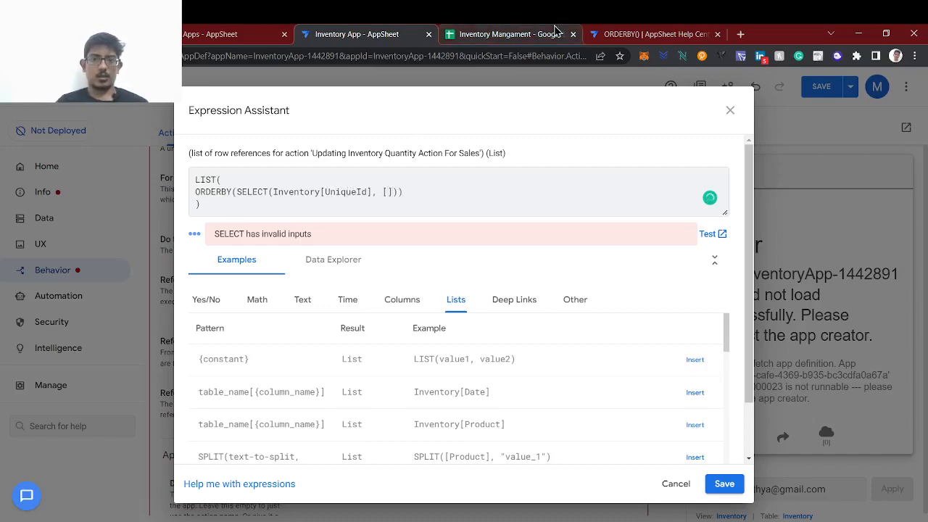
Begin the SELECT condition with [Product] =, copying the column name from the Inventory sheet's header
left_click(500, 34)
left_click(110, 167)
key("ctrl+c")
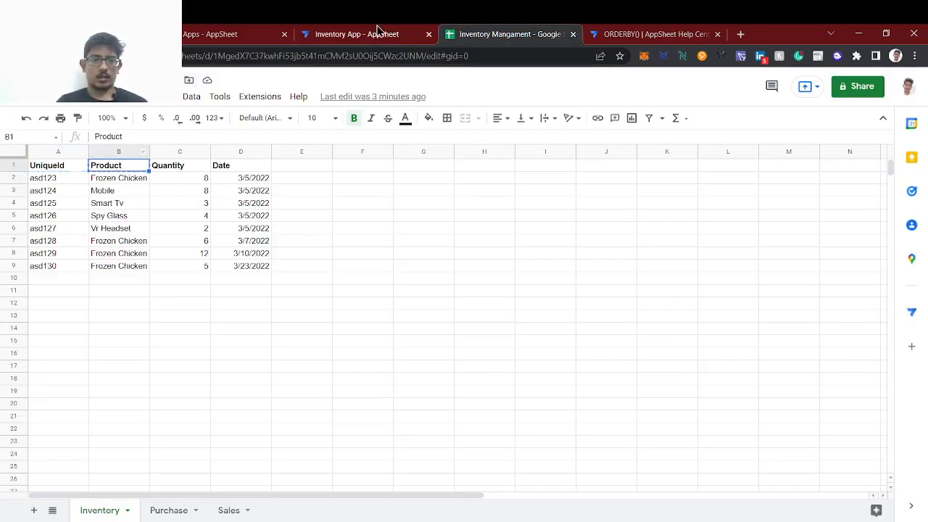
left_click(377, 33)
key("ctrl+v")
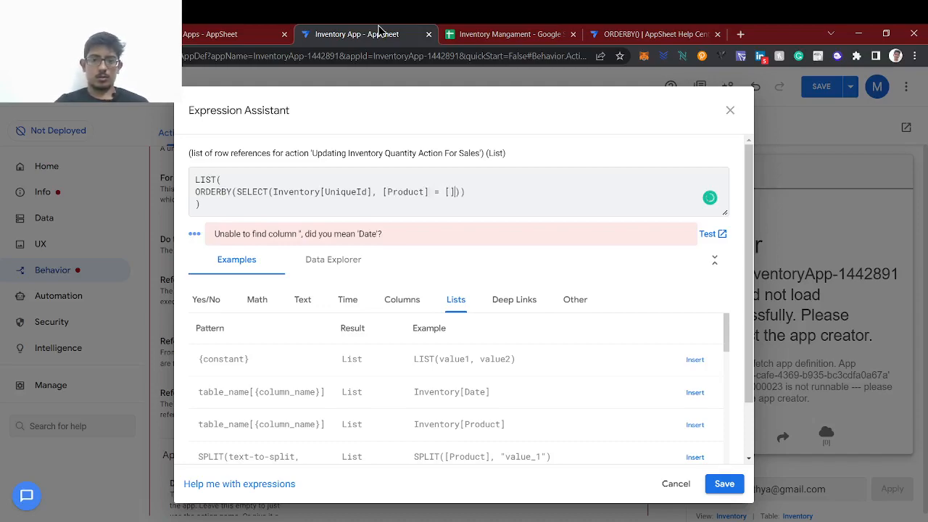
Complete the right side of the SELECT condition as [_THISROW].[Product], checking the listed column names
type("_THISROW].[")
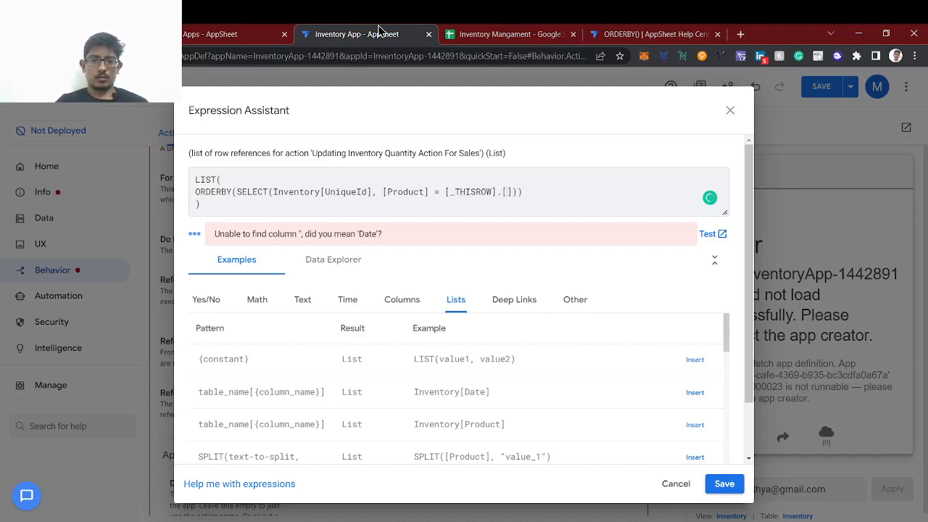
left_click(397, 310)
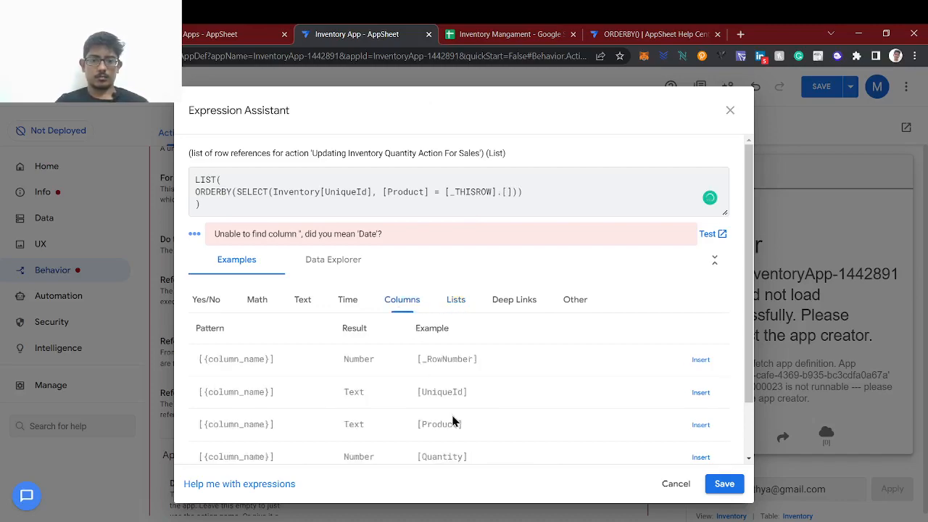
scroll(452, 421, "down", 2)
scroll(463, 243, "up", 2)
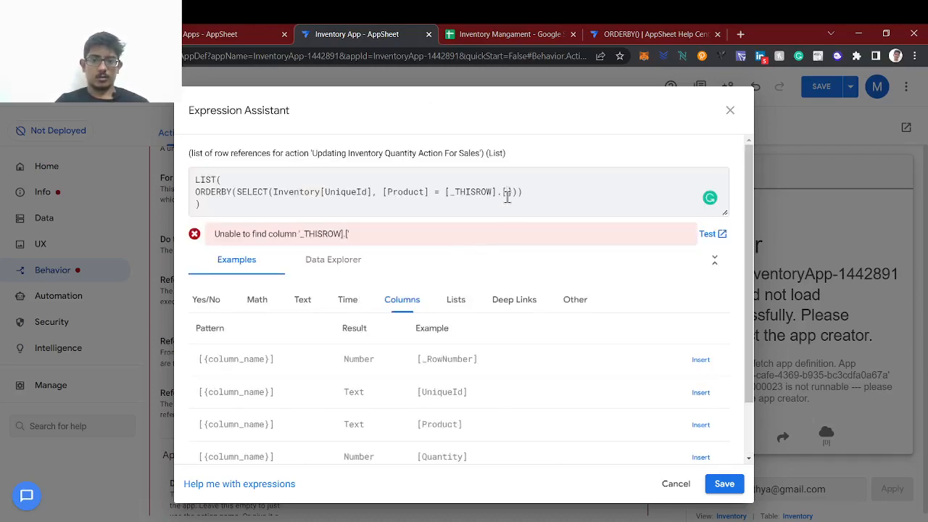
type("Product")
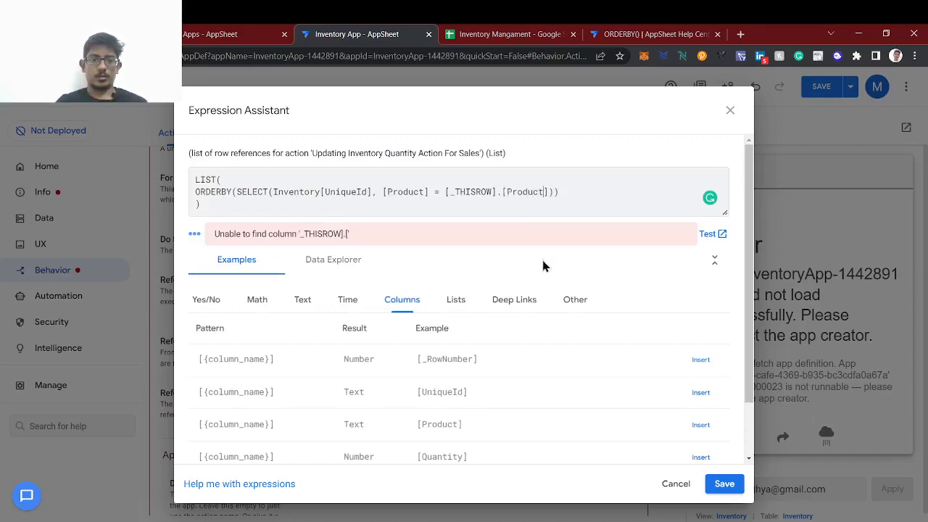
Check the SELECT expression against the Frozen Chicken rows in the Inventory sheet, examining their UniqueIds and dates
left_click(235, 193)
left_click_drag(237, 192, 553, 191)
left_click(487, 32)
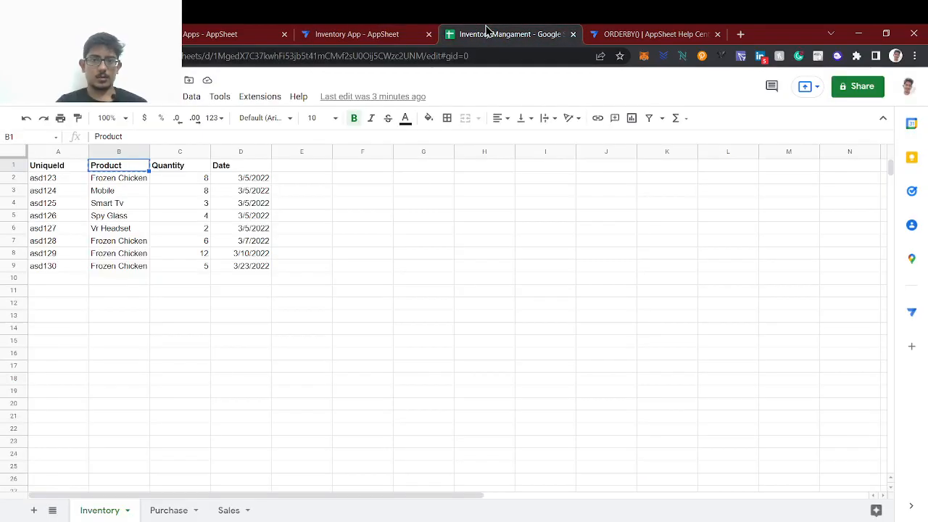
left_click(119, 178)
key("ctrl+c")
left_click(42, 180)
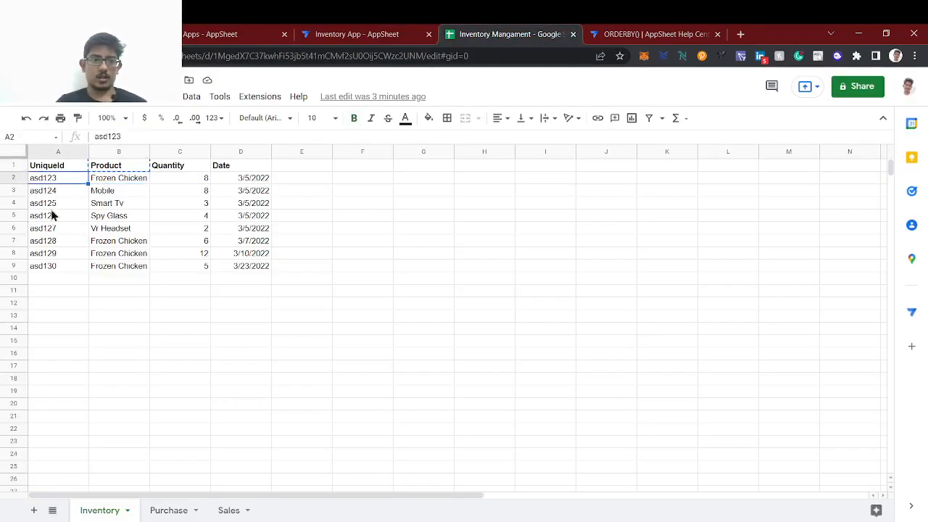
left_click(62, 247)
left_click(62, 255)
left_click(69, 269)
left_click(243, 183)
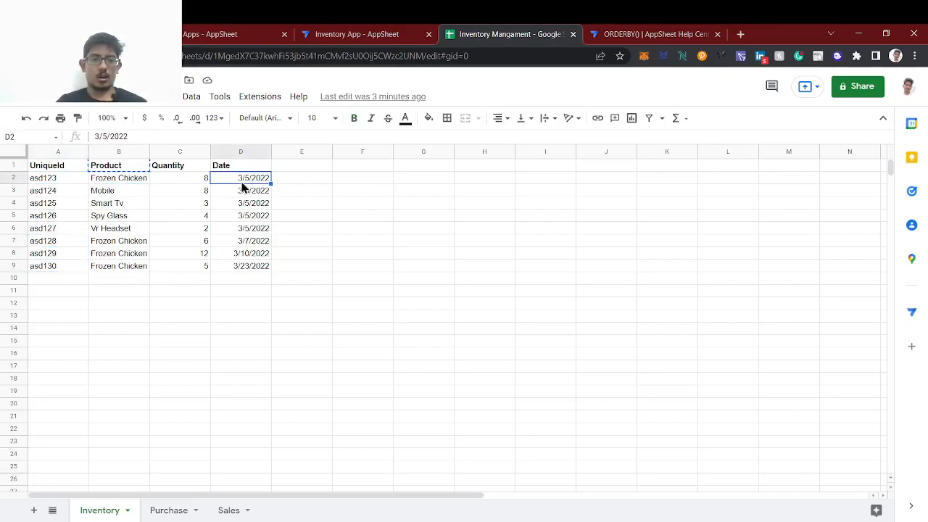
left_click(242, 268)
Lay out the Referenced Rows expression over several lines, indenting ORDERBY inside LIST and SELECT inside ORDERBY
left_click(356, 33)
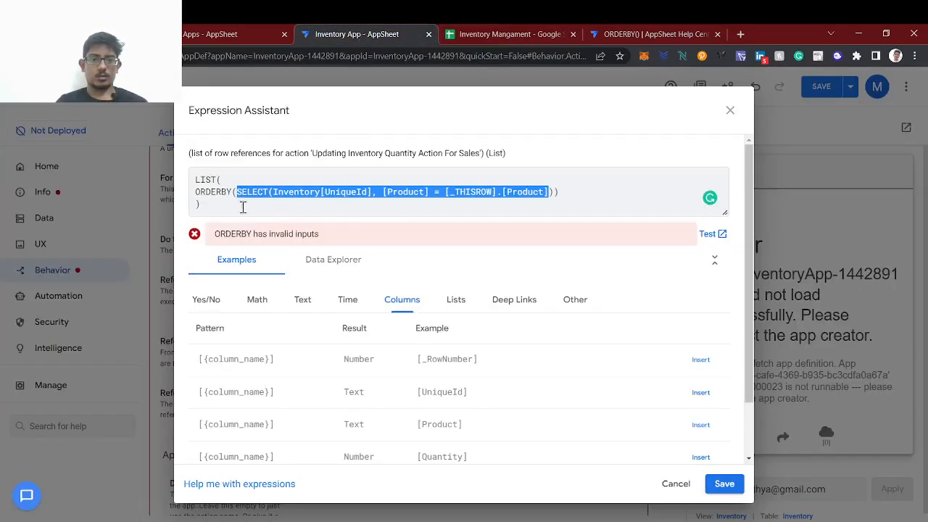
left_click(553, 188)
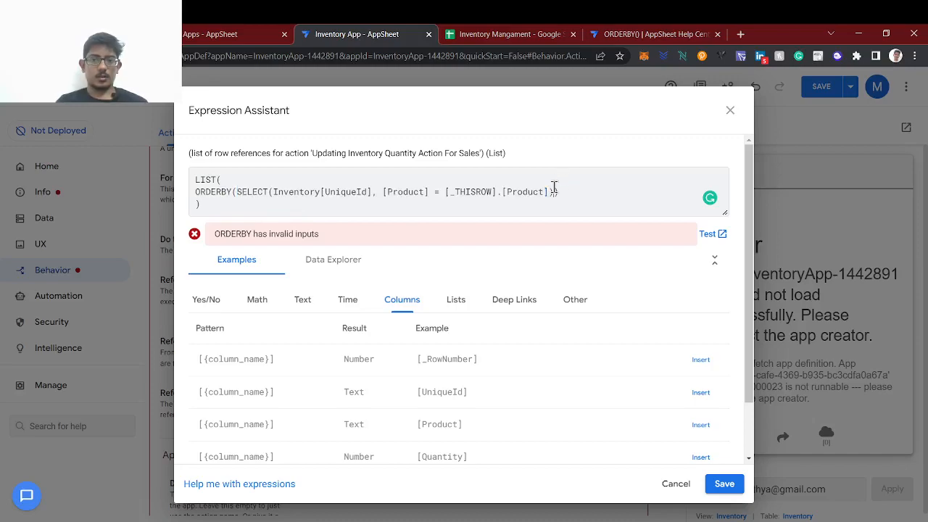
key("Return")
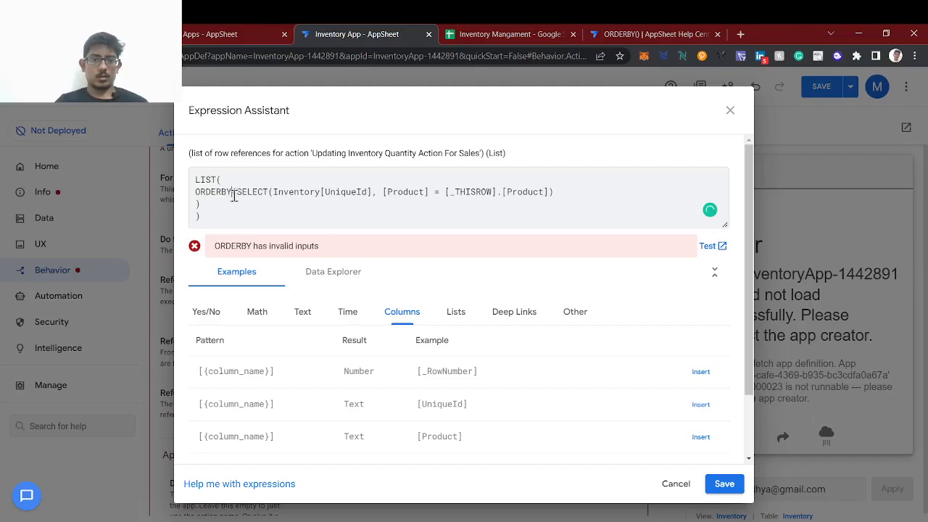
left_click(233, 195)
left_click(236, 193)
key("Return")
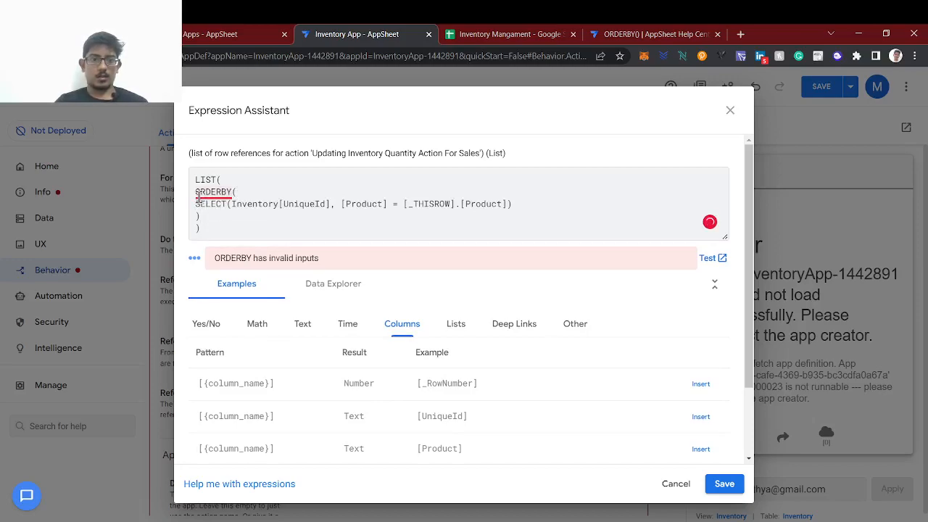
mouse_move(196, 196)
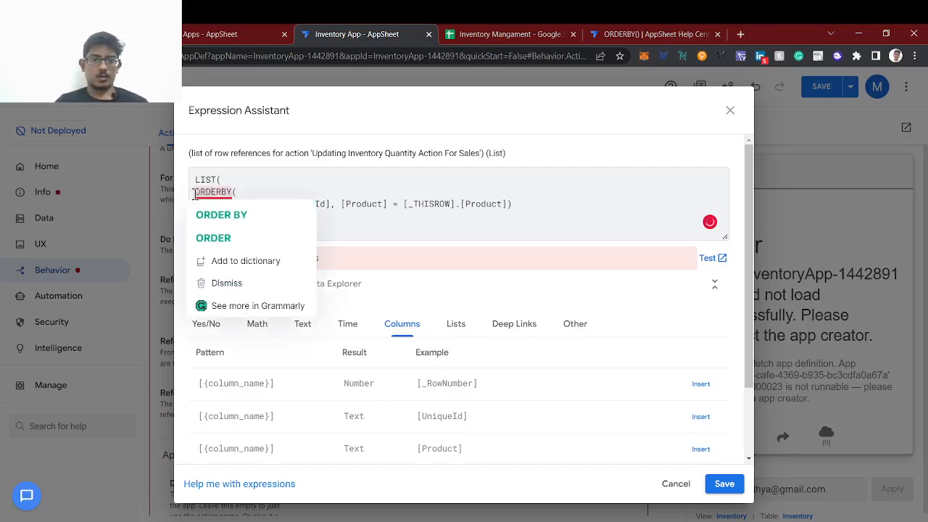
left_click(194, 193)
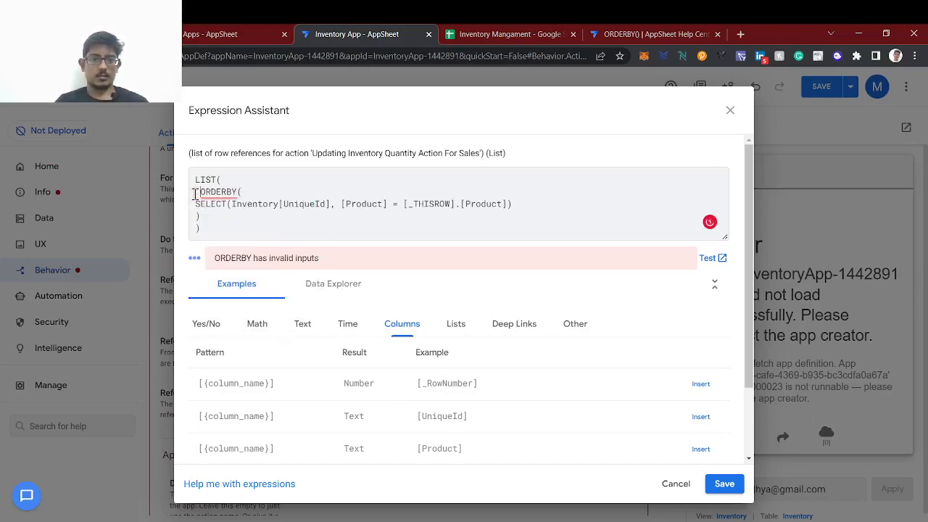
left_click(196, 203)
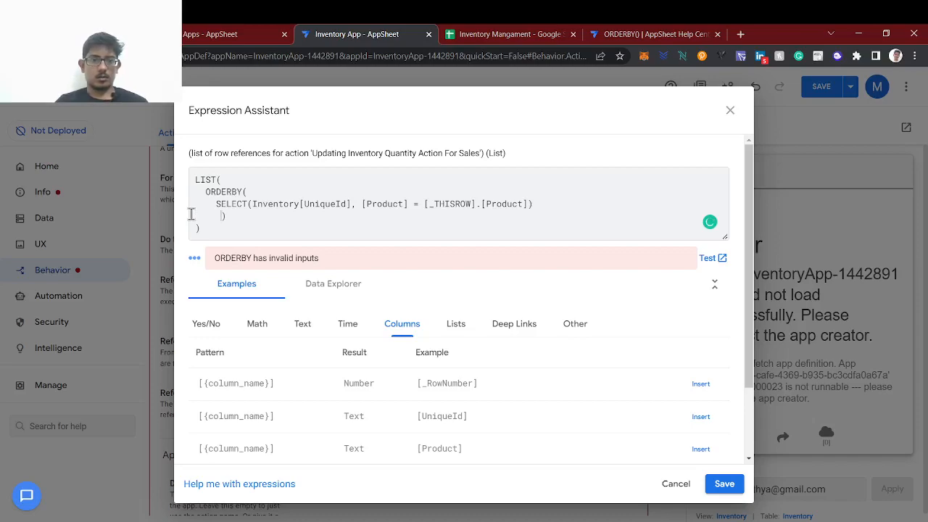
Add [Date] as the ORDERBY sort key, remove the surplus closing parenthesis before it, and test the expression
left_click(235, 217)
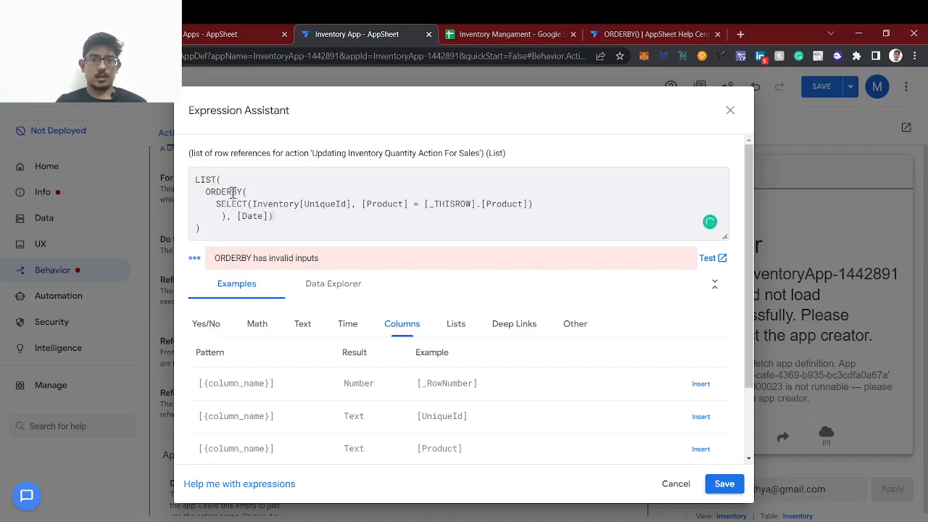
left_click_drag(210, 191, 291, 217)
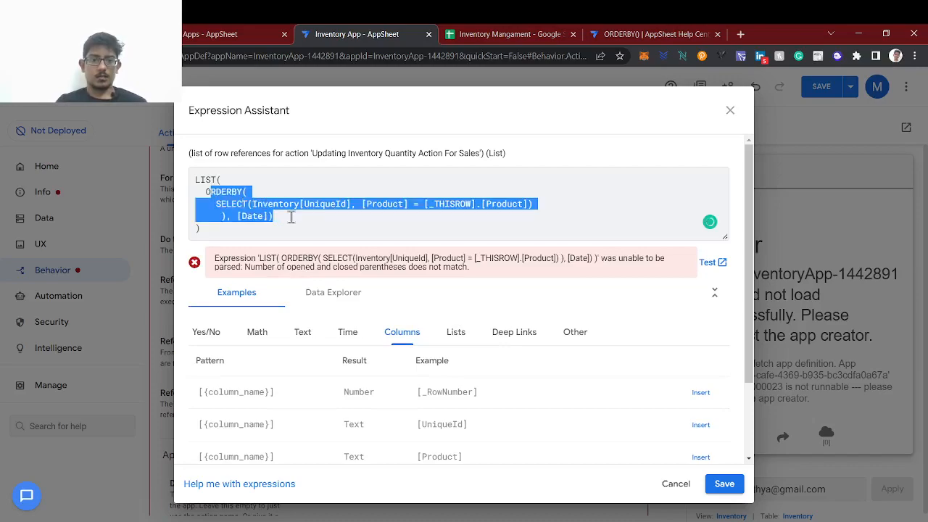
left_click(291, 217)
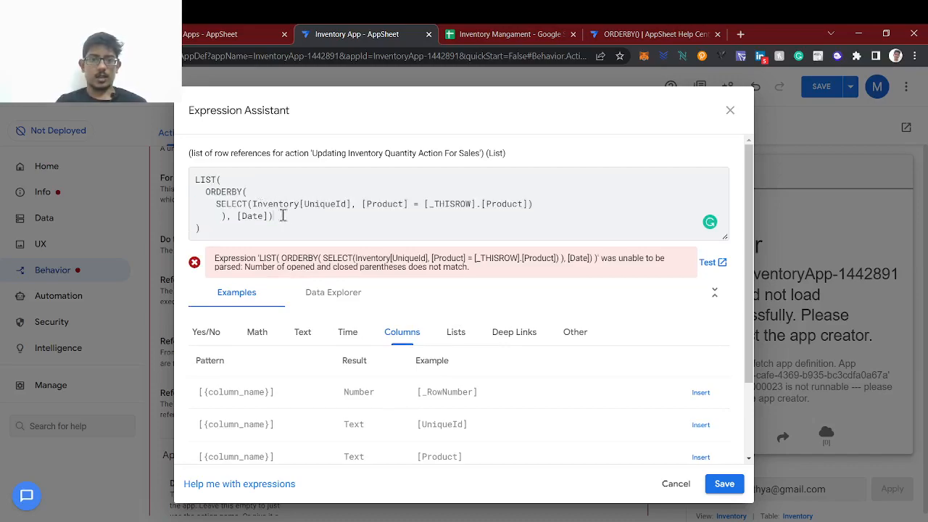
left_click_drag(242, 216, 261, 217)
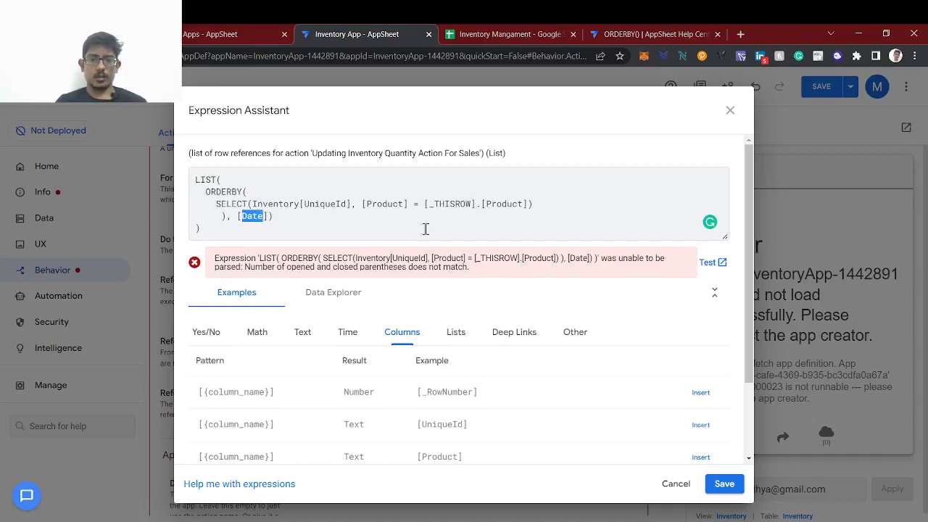
left_click(352, 225)
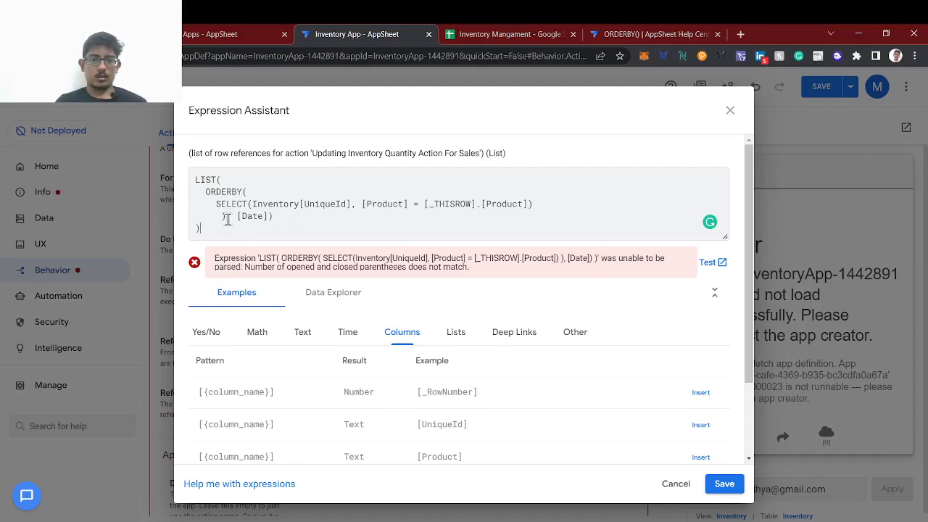
key("BackSpace")
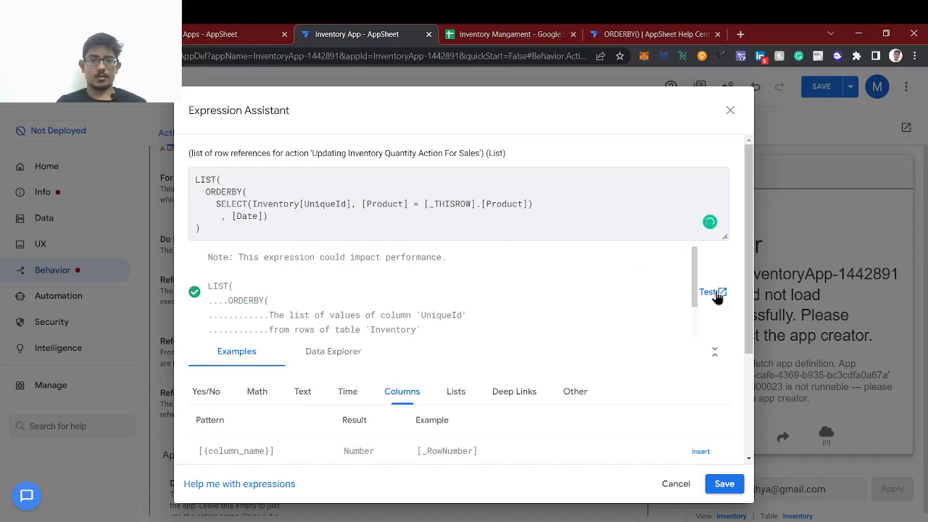
left_click(710, 292)
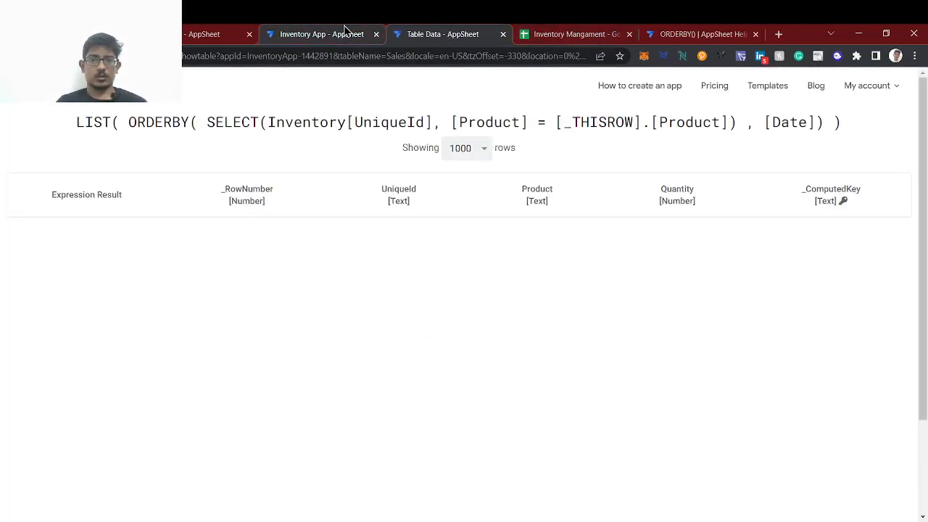
Replace [_THISROW].[Product] in the SELECT condition with the literal "Frozen Chicken", copying the name from the Inventory sheet
left_click(345, 32)
left_click_drag(425, 204, 527, 206)
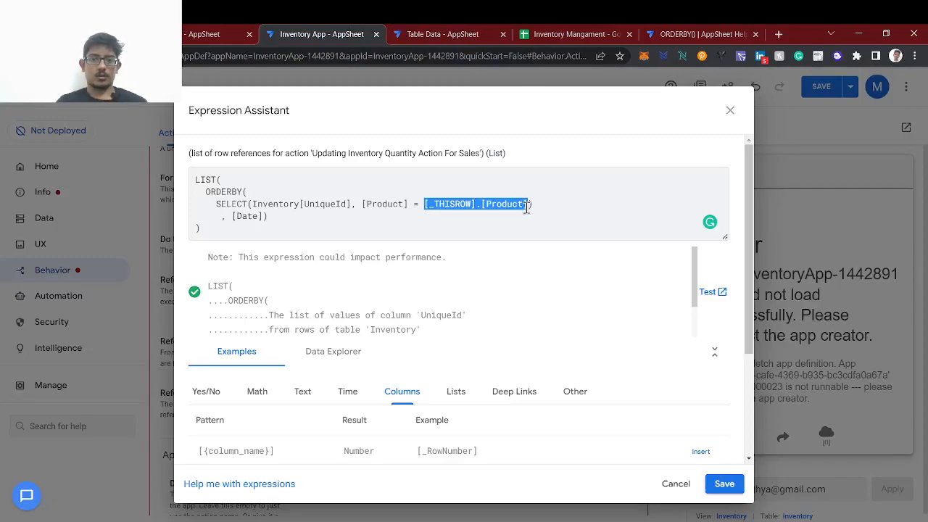
left_click(561, 34)
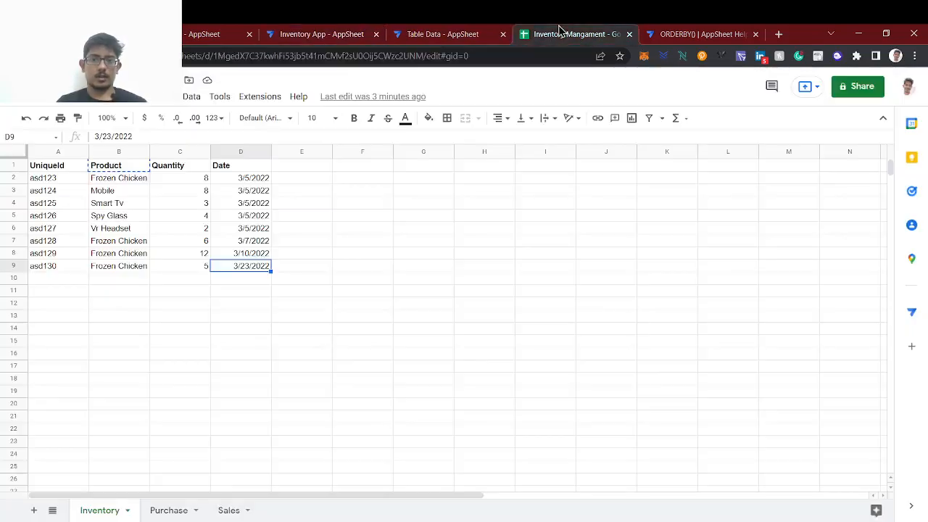
left_click(107, 180)
left_click(342, 32)
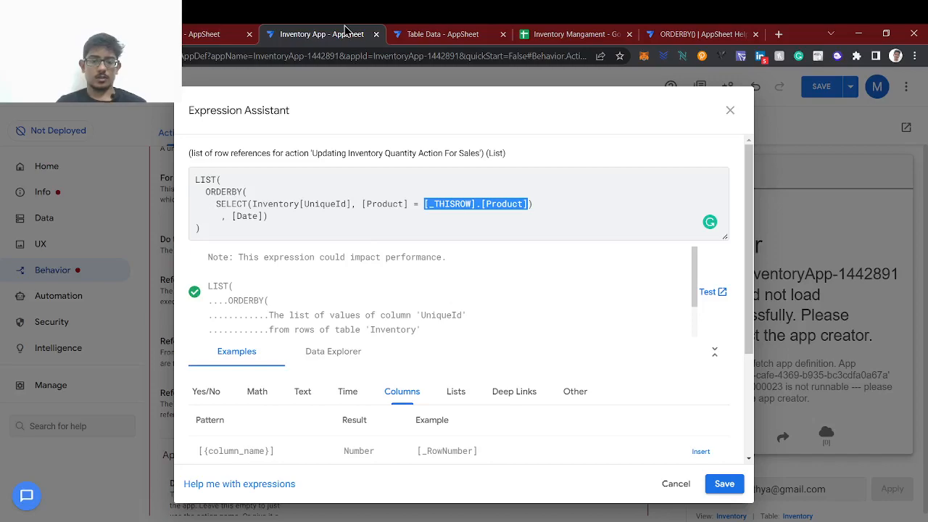
type("\"")
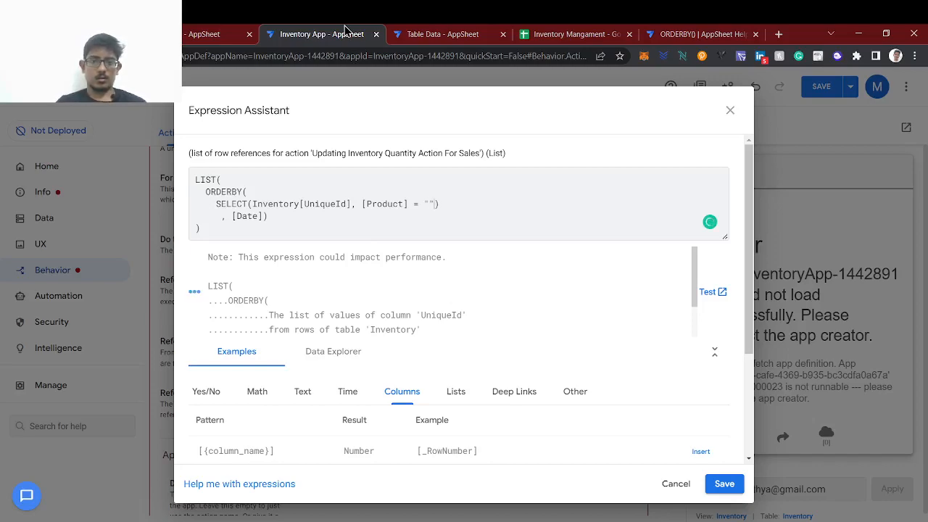
key("ctrl+v")
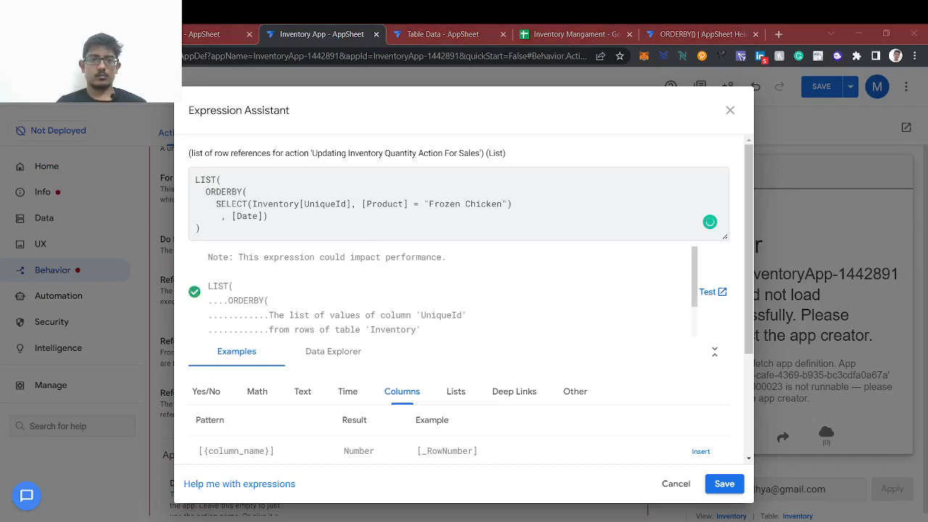
Test the Frozen Chicken expression, close the earlier test results, and examine the new results table
left_click(720, 294)
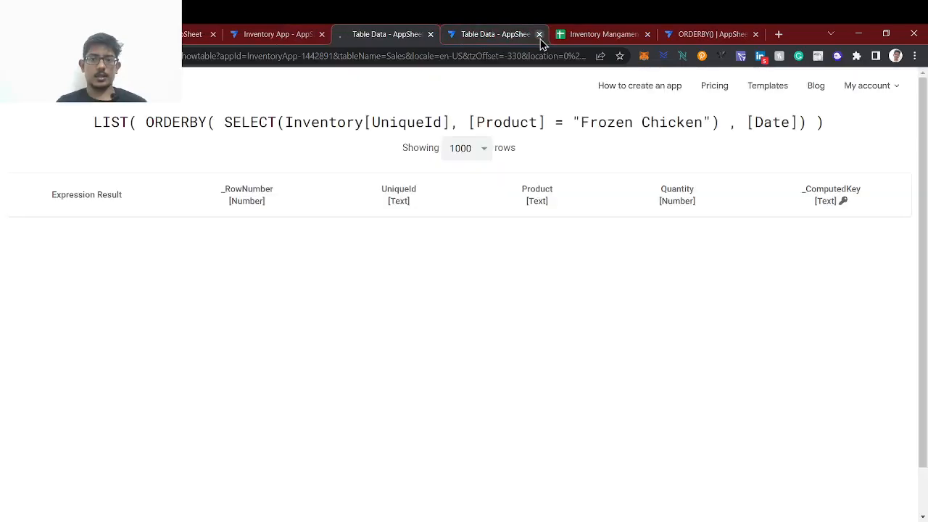
left_click(540, 36)
scroll(325, 245, "down", 3)
scroll(243, 230, "up", 3)
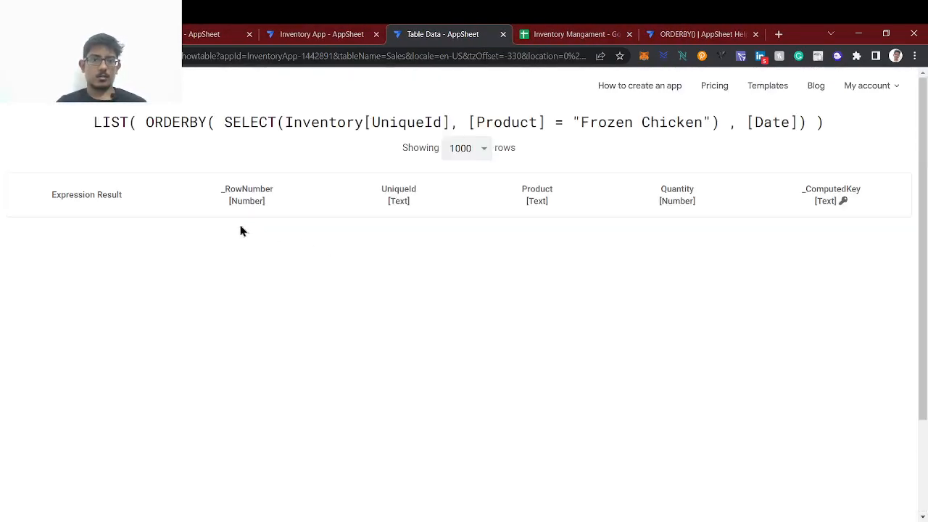
left_click(333, 29)
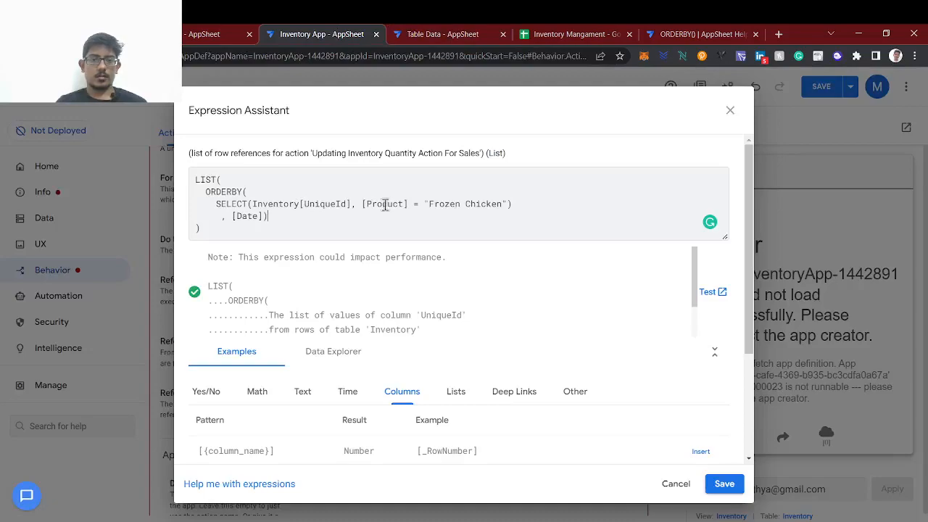
Check the Frozen Chicken entries in the Inventory sheet's Product column against the SELECT condition
left_click(549, 32)
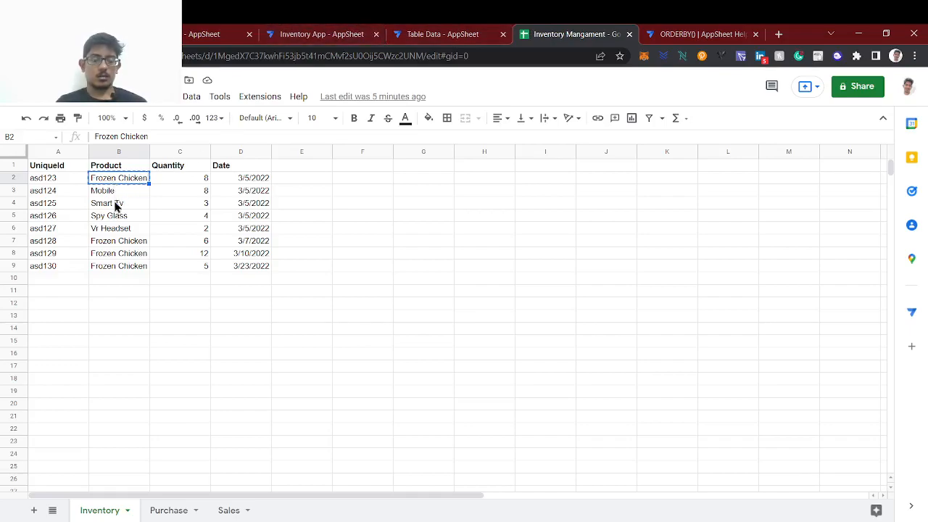
key("ctrl+c")
left_click(120, 245)
left_click(120, 257)
left_click(117, 264)
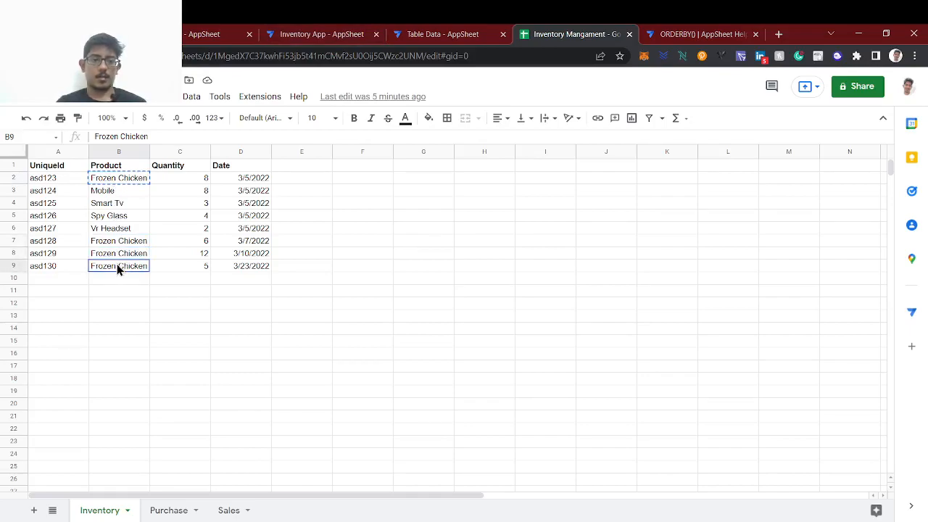
left_click(371, 32)
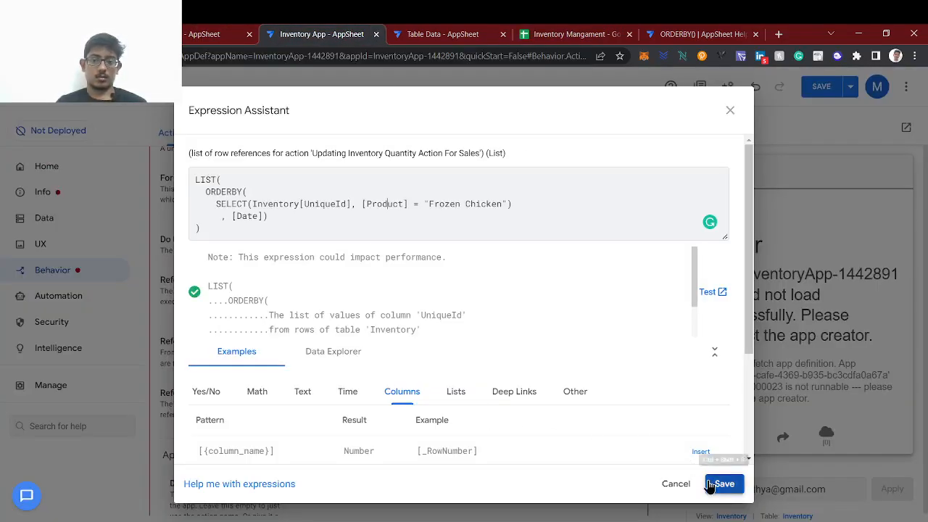
Save the Referenced Rows expression and the app, then reopen the expression in the Sales action and save it again
left_click(709, 481)
left_click(821, 86)
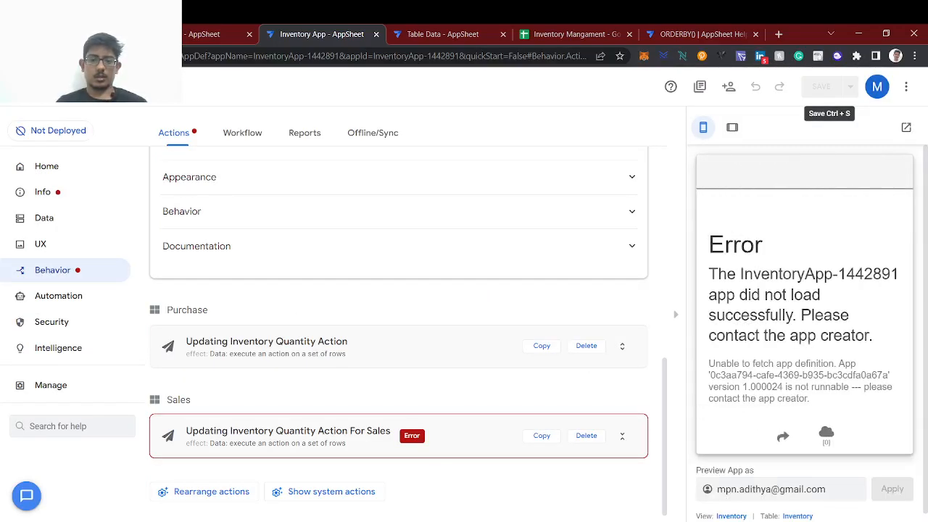
left_click(404, 451)
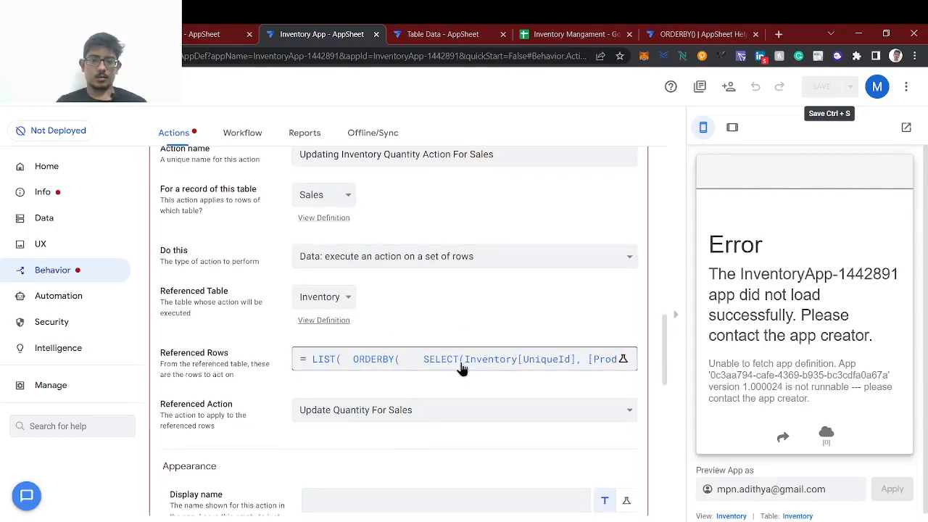
left_click(461, 368)
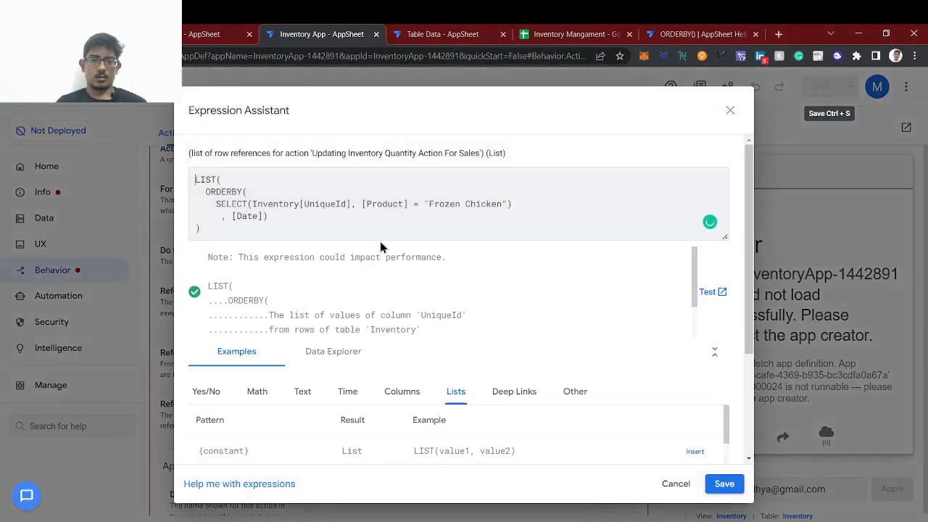
left_click(724, 484)
Examine the error and settings of Updating Inventory Quantity Action For Sales, and reopen its Referenced Rows expression
scroll(444, 356, "up", 4)
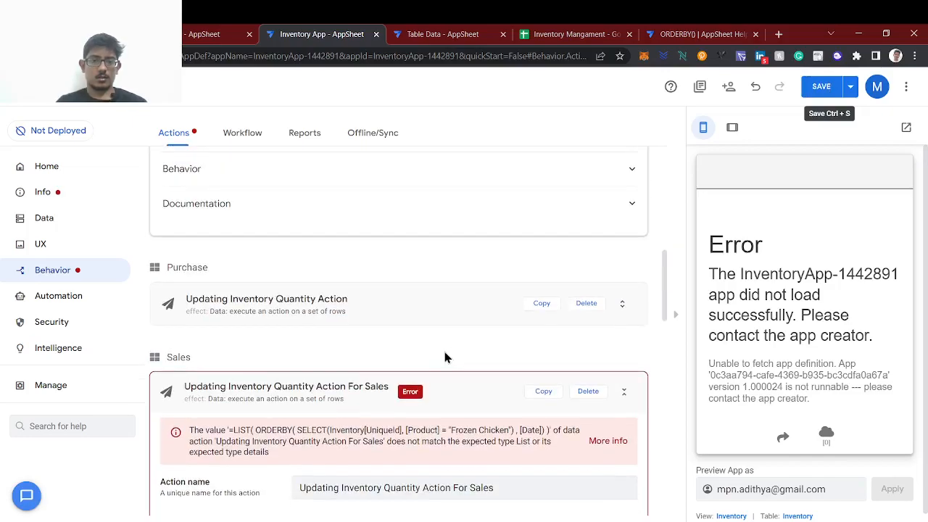
scroll(444, 355, "down", 2)
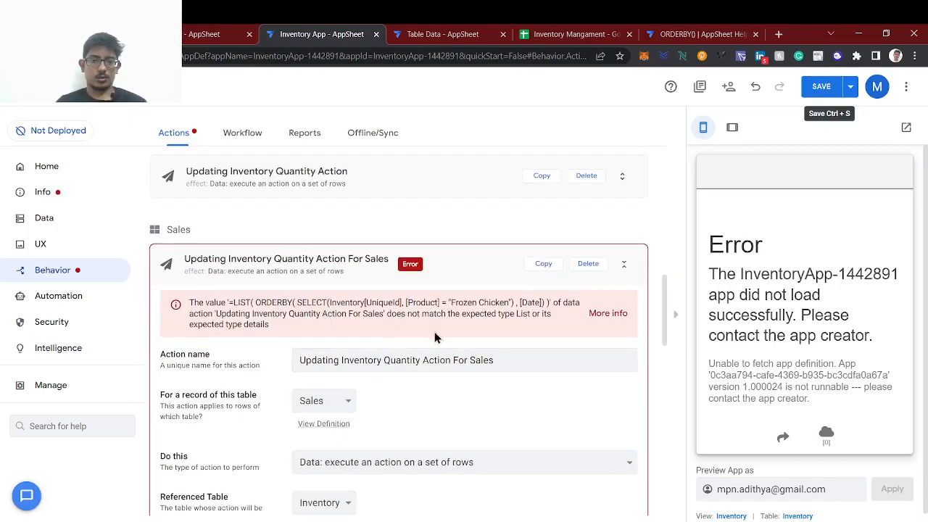
scroll(395, 370, "down", 3)
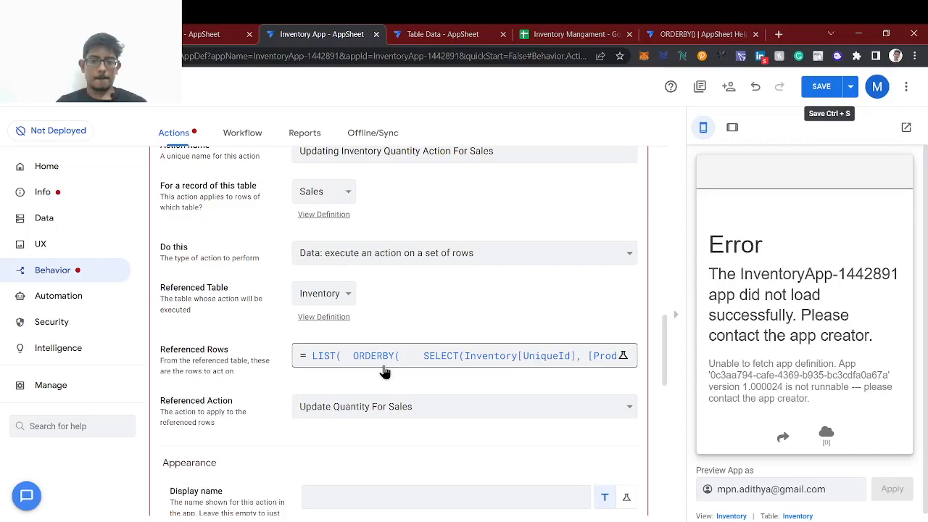
scroll(385, 371, "down", 4)
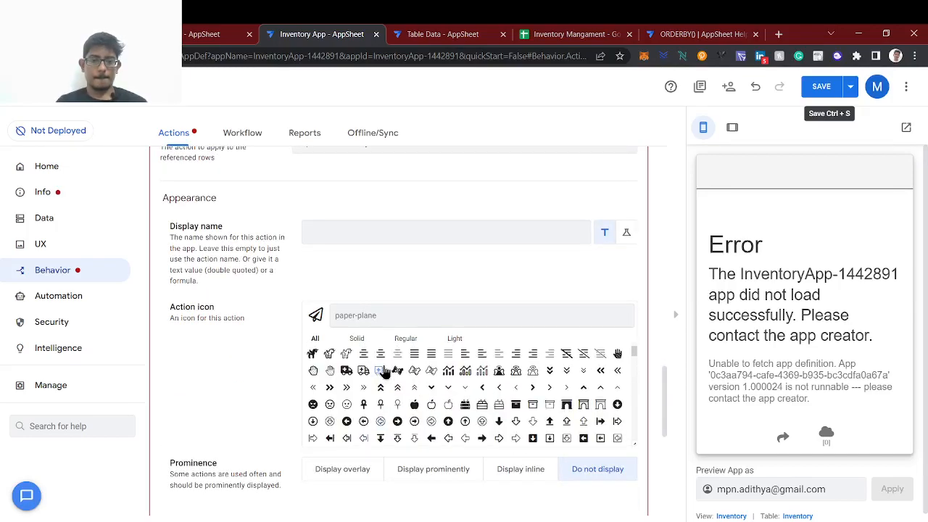
scroll(353, 338, "up", 5)
scroll(353, 337, "up", 2)
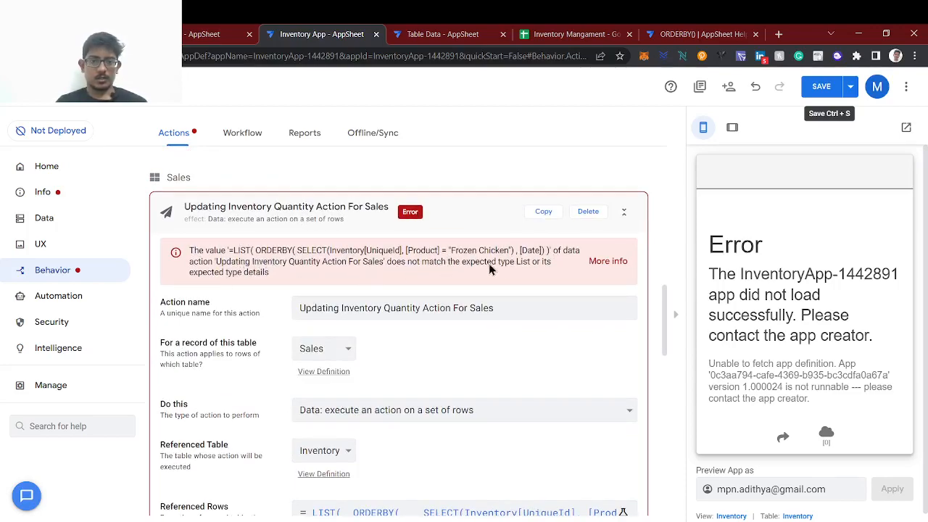
scroll(391, 326, "down", 2)
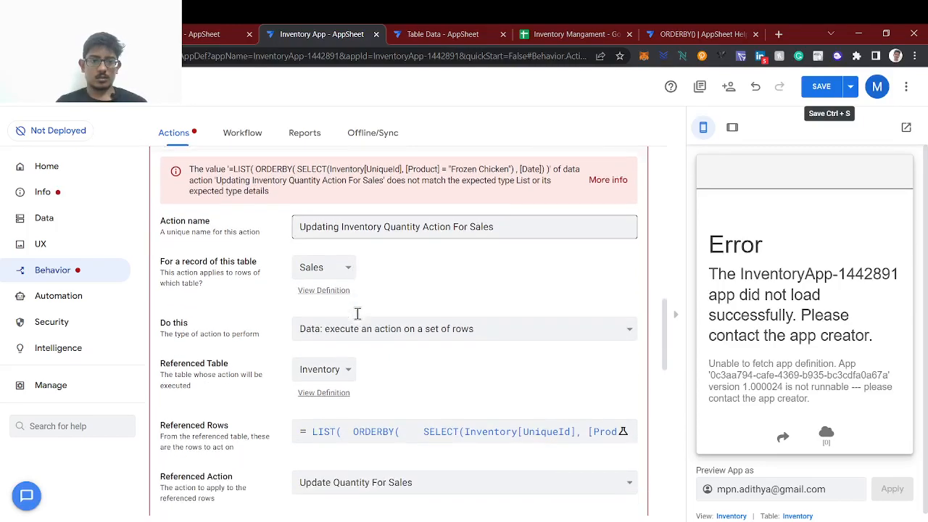
left_click(387, 428)
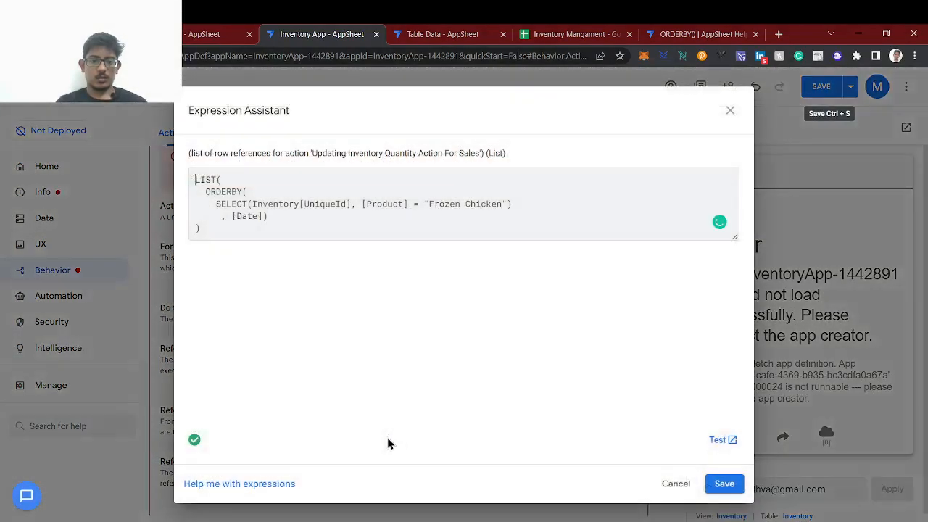
Remove the ORDERBY wrapper and its [Date] sort key so LIST encloses only the SELECT, and save the expression and the app
left_click(272, 216)
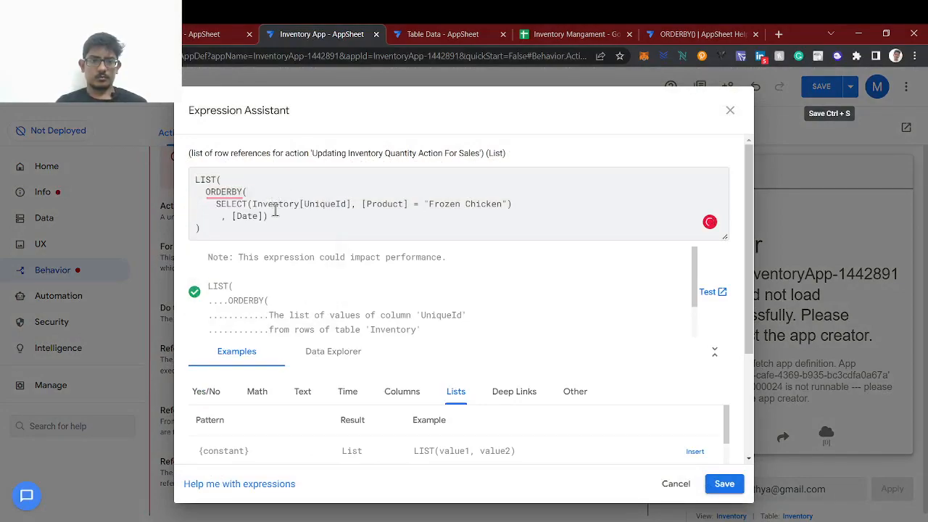
left_click_drag(274, 217, 205, 195)
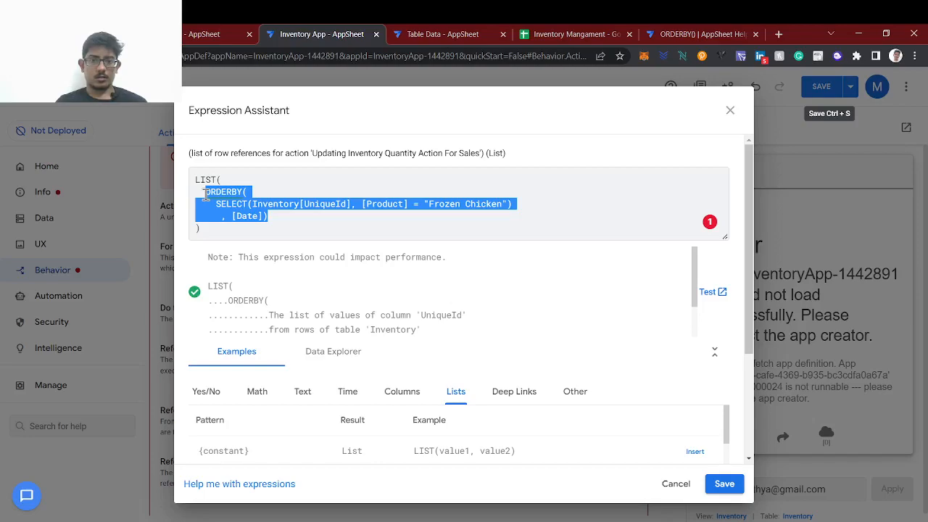
left_click(282, 218)
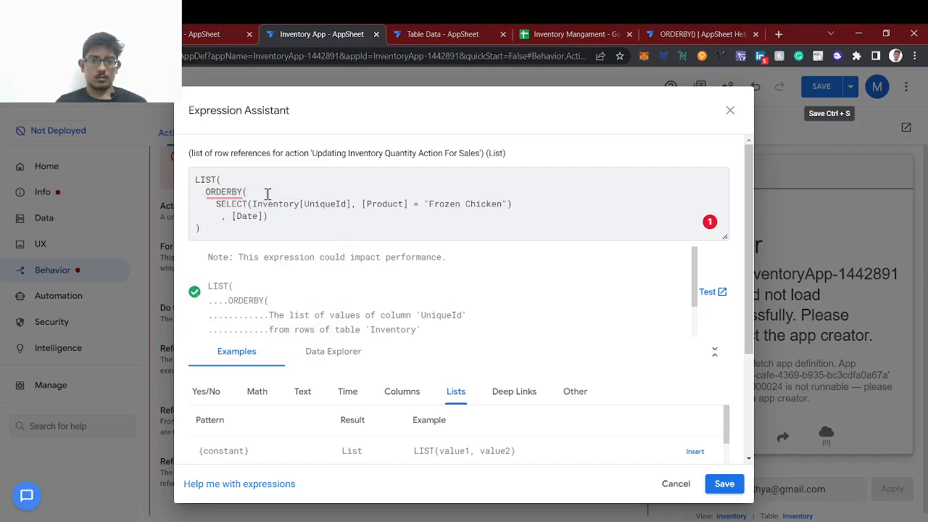
left_click_drag(248, 192, 197, 195)
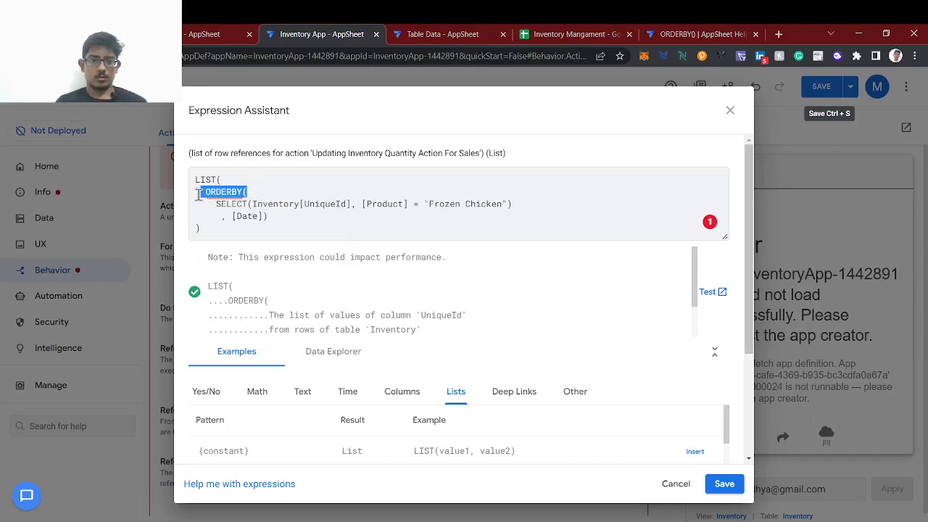
key("BackSpace")
left_click_drag(270, 216, 216, 219)
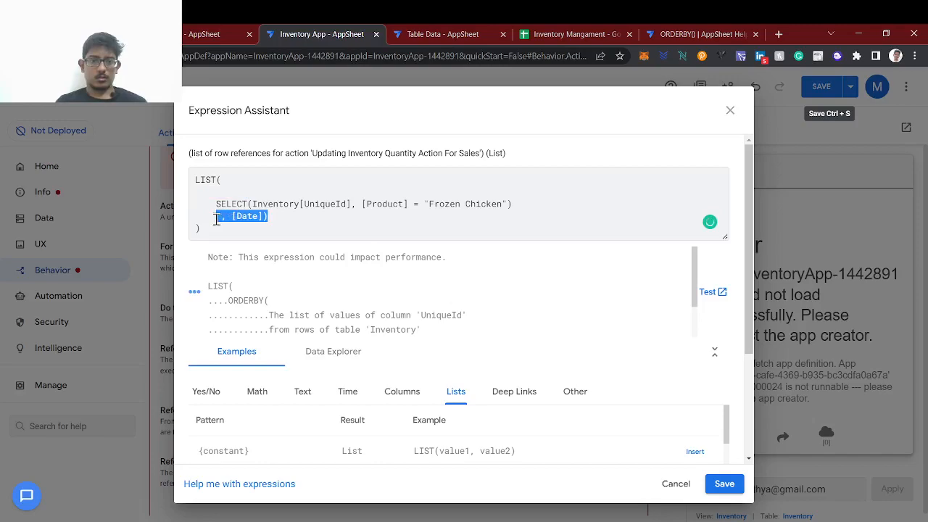
key("BackSpace")
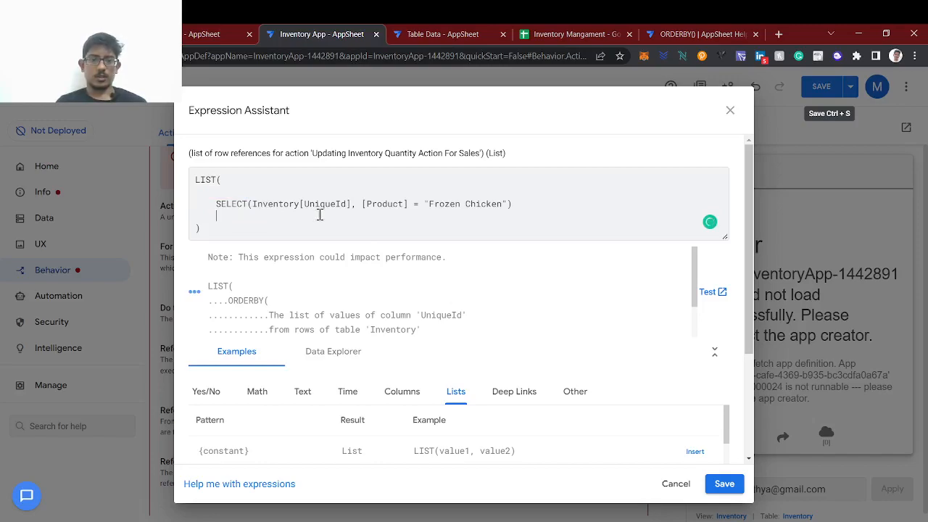
left_click(725, 484)
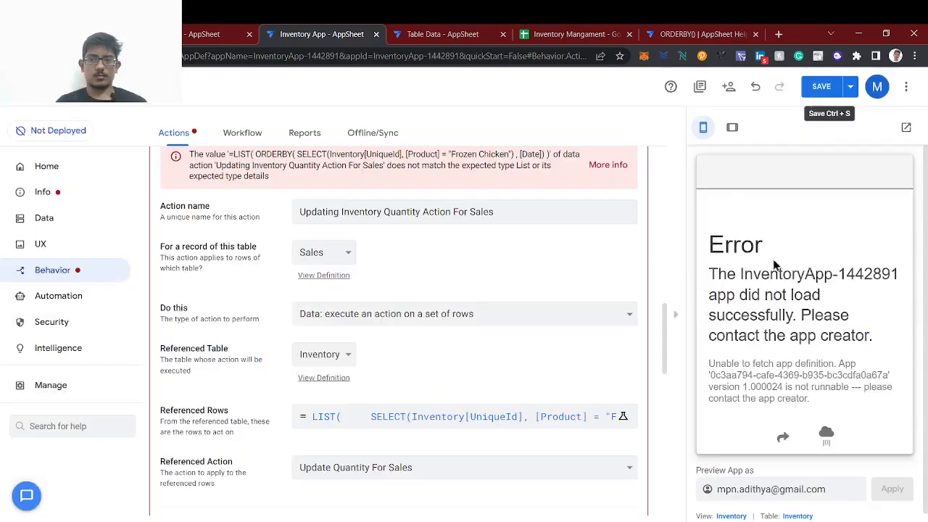
left_click(835, 87)
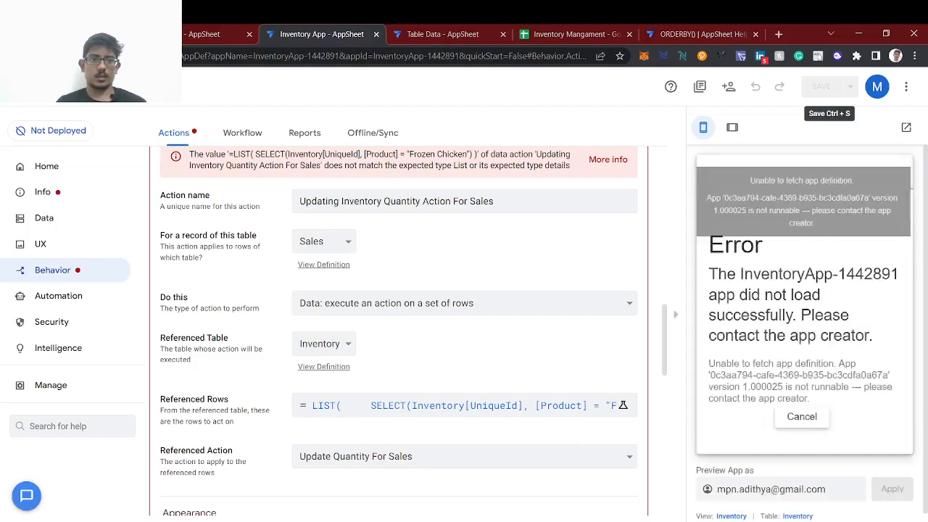
Check the app's error list and go to the action setting that causes the reported problem
left_click(63, 192)
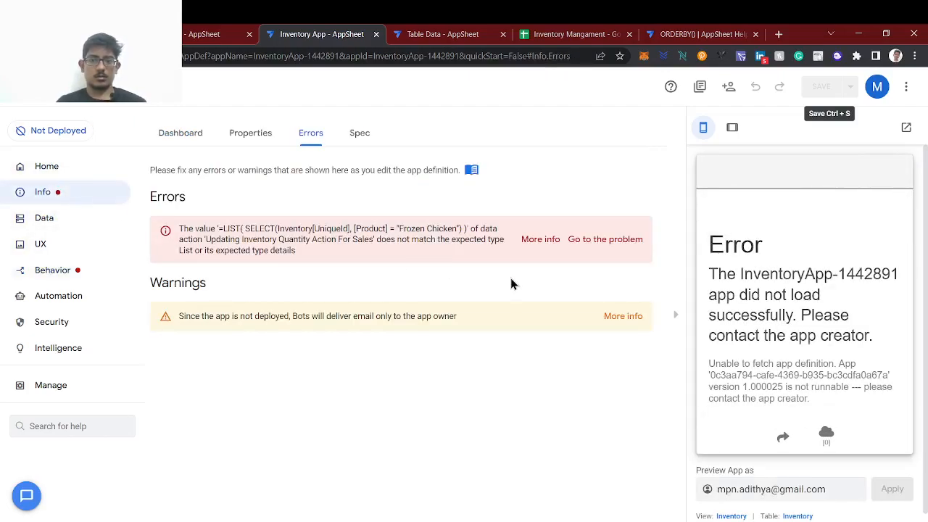
left_click(601, 247)
scroll(435, 360, "down", 2)
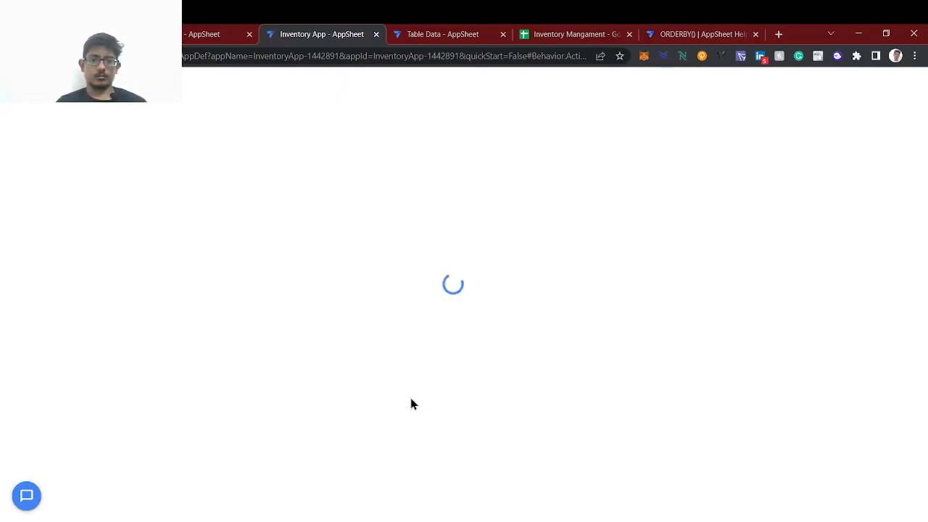
scroll(411, 404, "down", 1)
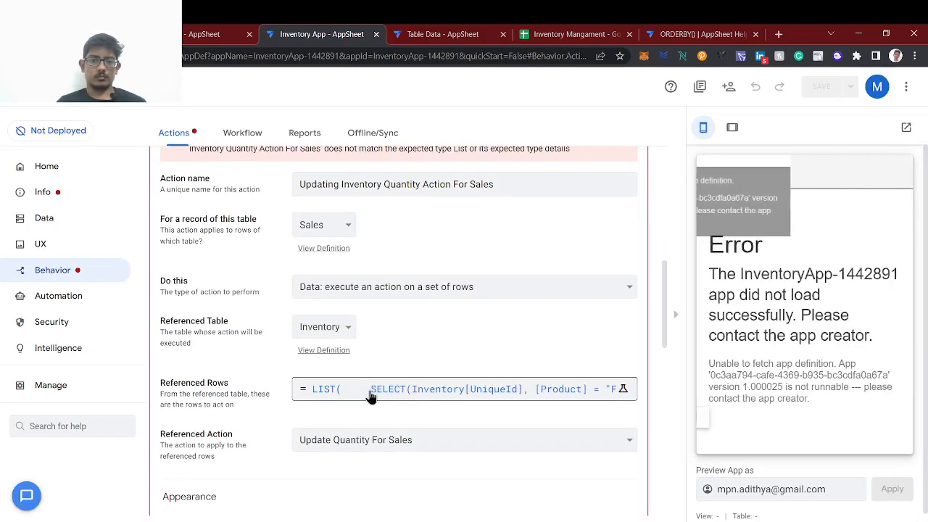
scroll(371, 395, "up", 1)
scroll(371, 394, "down", 1)
Strip the LIST wrapper from the Referenced Rows expression, leaving the bare SELECT, save the expression and the app, and sync the preview
left_click(377, 425)
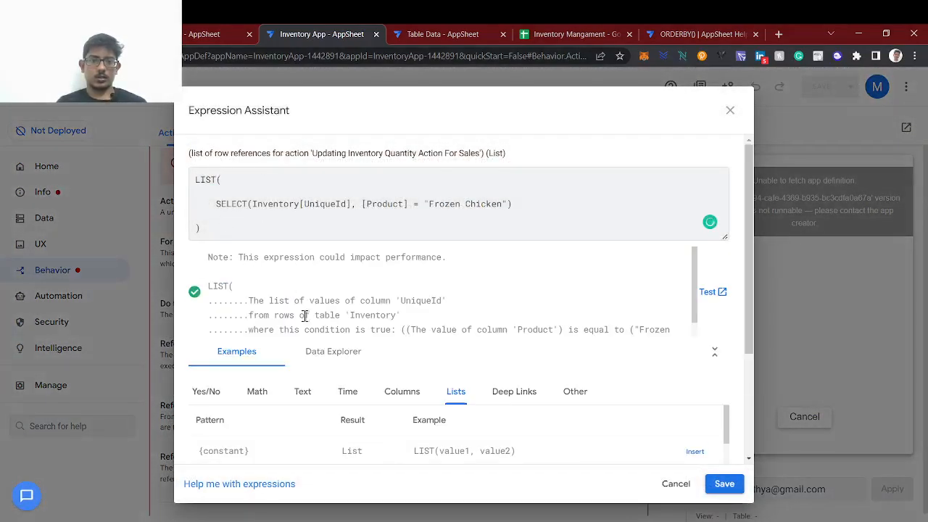
left_click_drag(222, 180, 189, 178)
key("BackSpace")
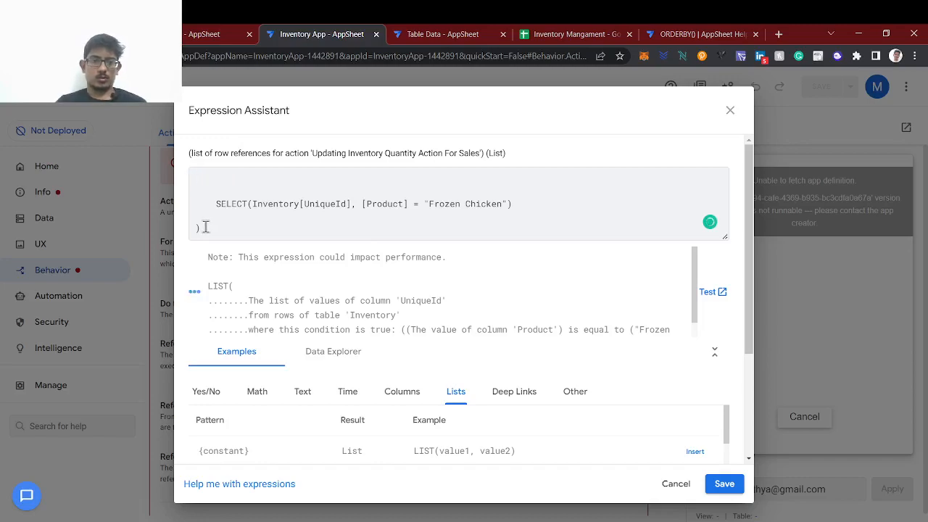
left_click(723, 482)
left_click(824, 89)
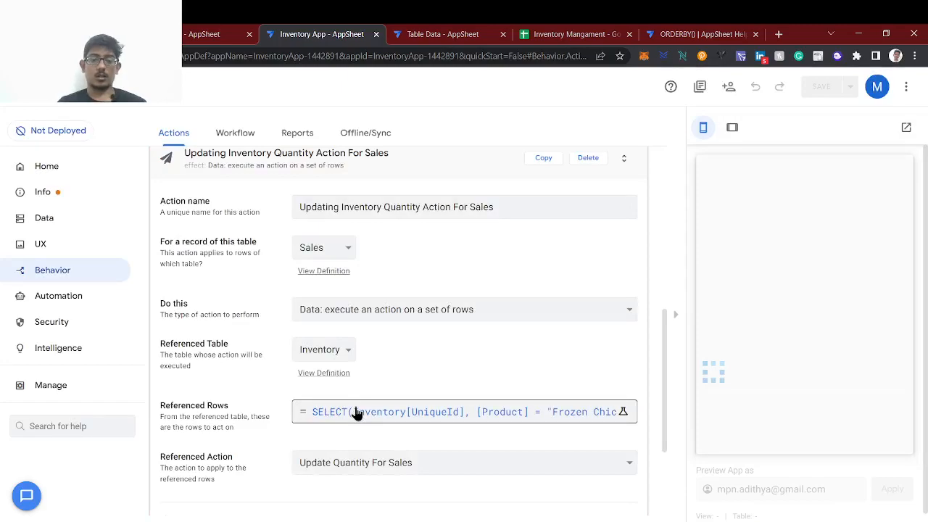
left_click(896, 176)
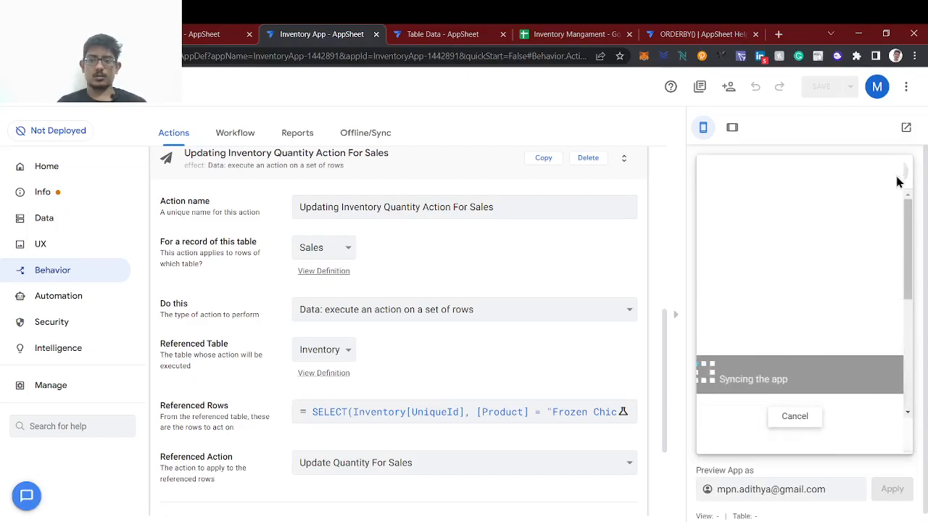
Reopen the Referenced Rows expression and enclose the SELECT in LIST( ) with the parentheses on separate lines
left_click(387, 412)
type("LIST")
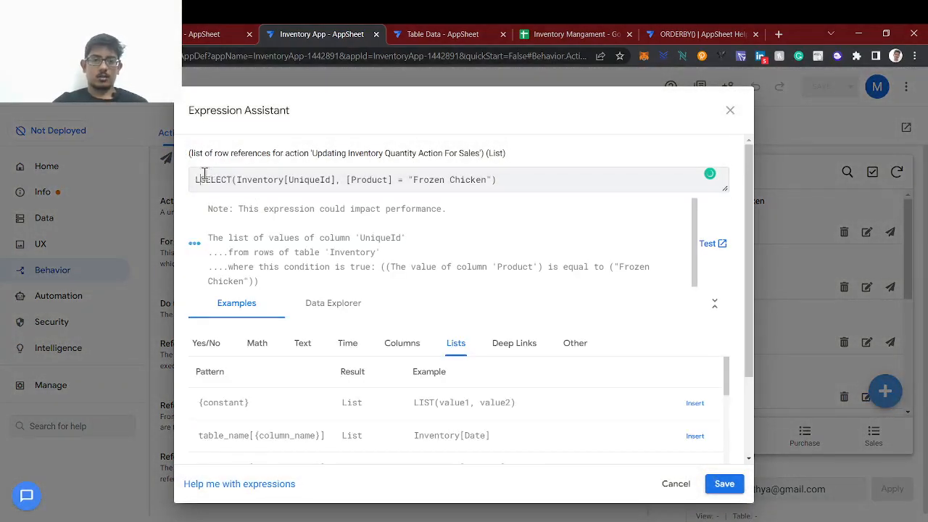
type("(")
key("Return")
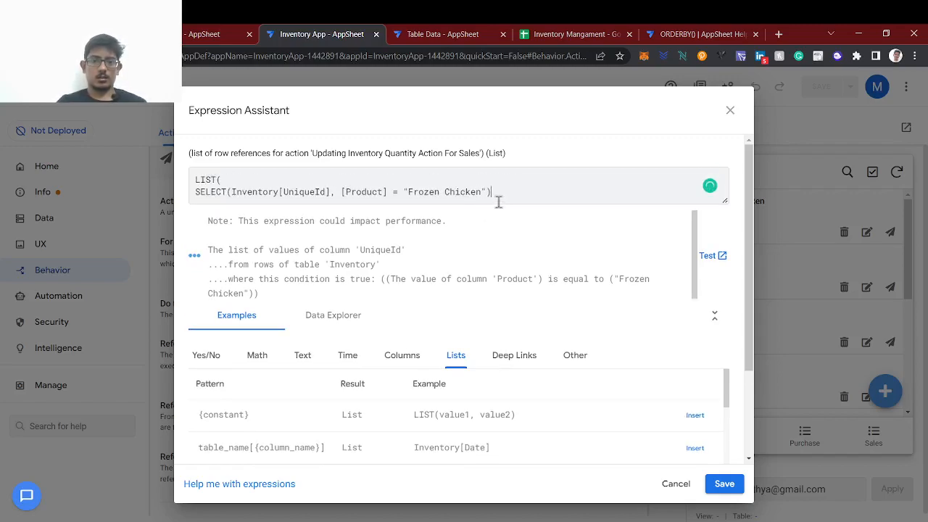
key("Return")
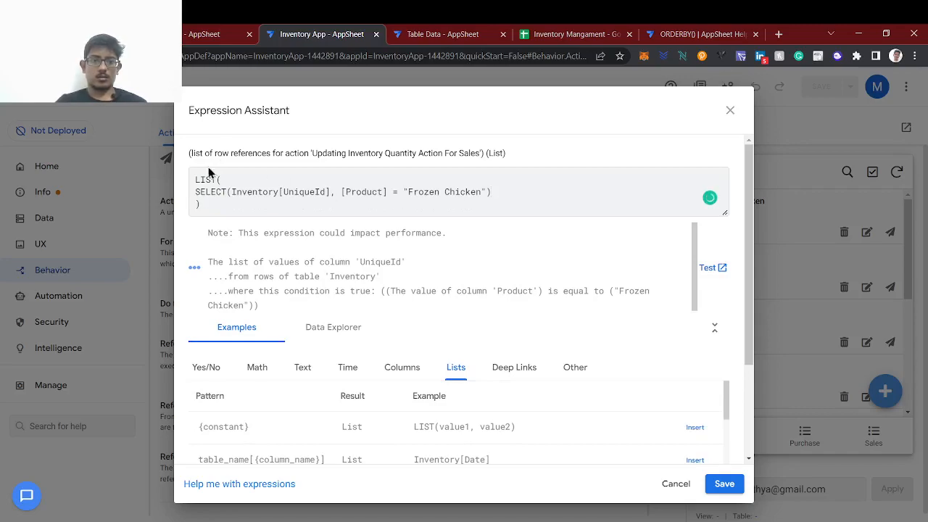
Wrap the SELECT inside LIST with ORDERBY( ) and add [Date] as the sort key
left_click(198, 197)
type("ORDER")
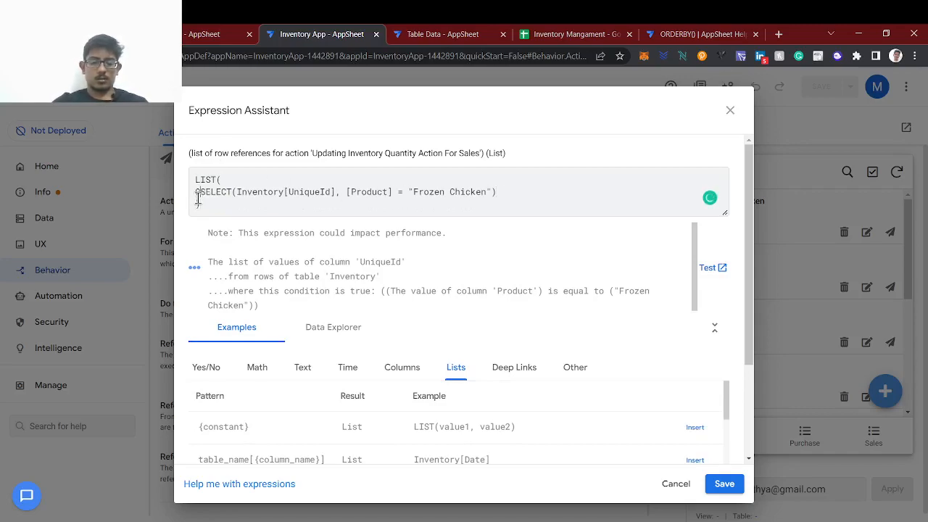
type("BY(")
key("Return")
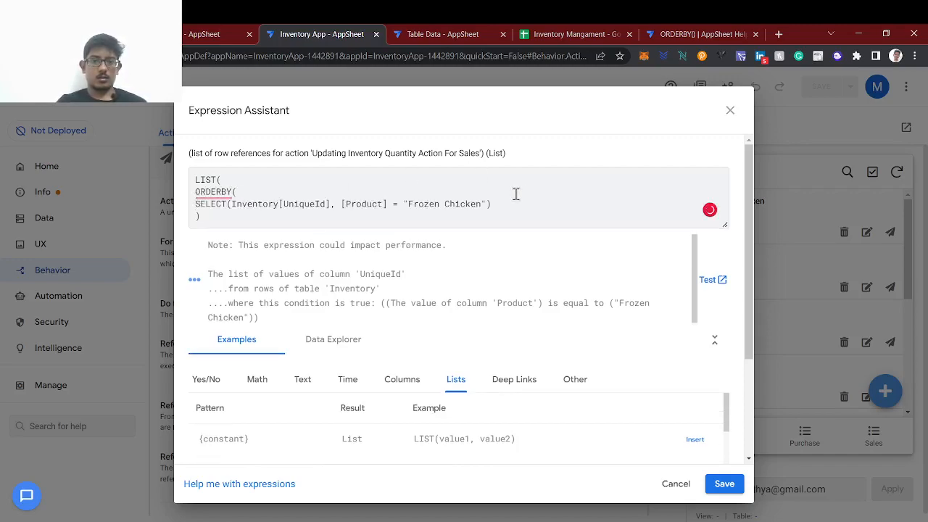
left_click(516, 202)
key("Return")
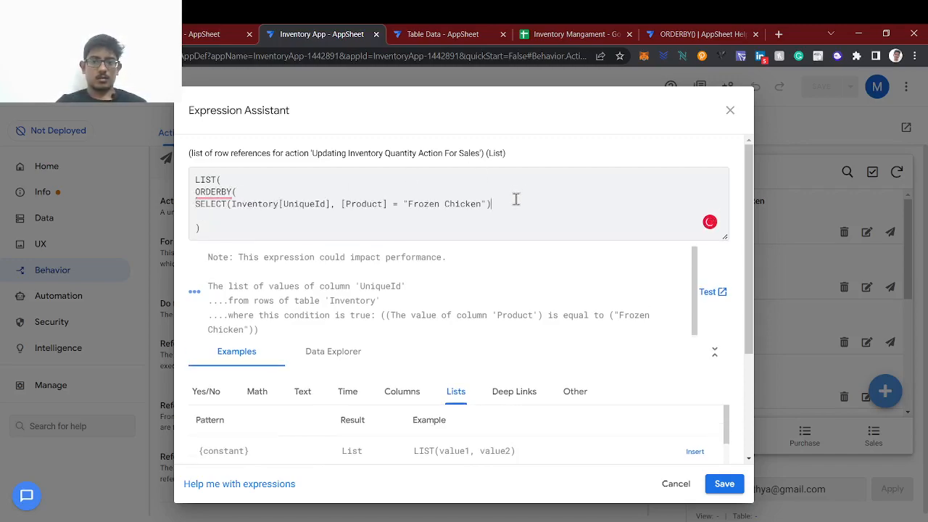
type(", [Date")
left_click(255, 215)
key("BackSpace")
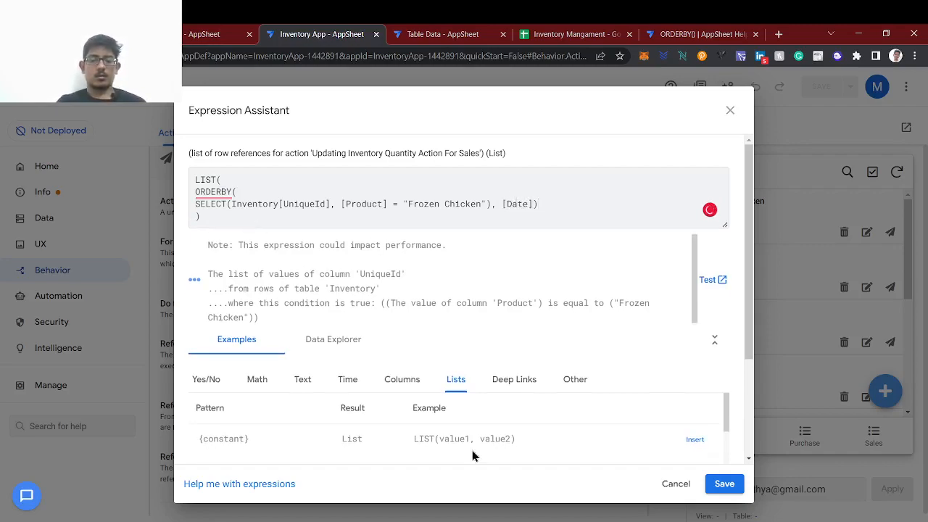
Test the LIST and ORDERBY expression for Frozen Chicken, view its results table, and return to the expression
key("alt+Tab")
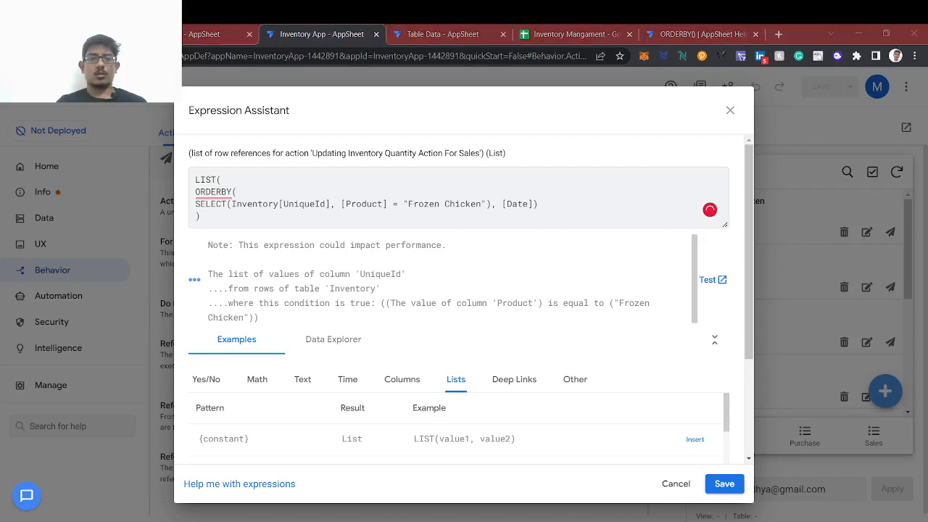
key("alt+Tab")
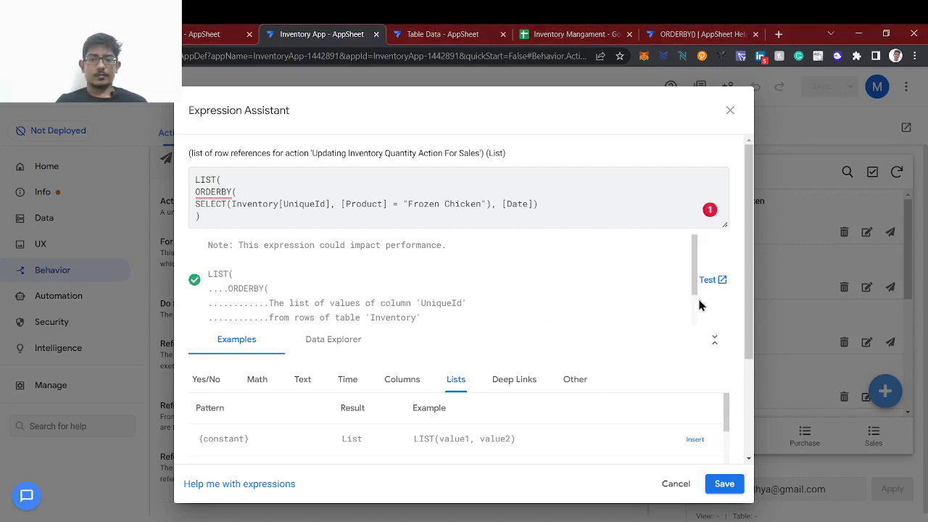
left_click(713, 282)
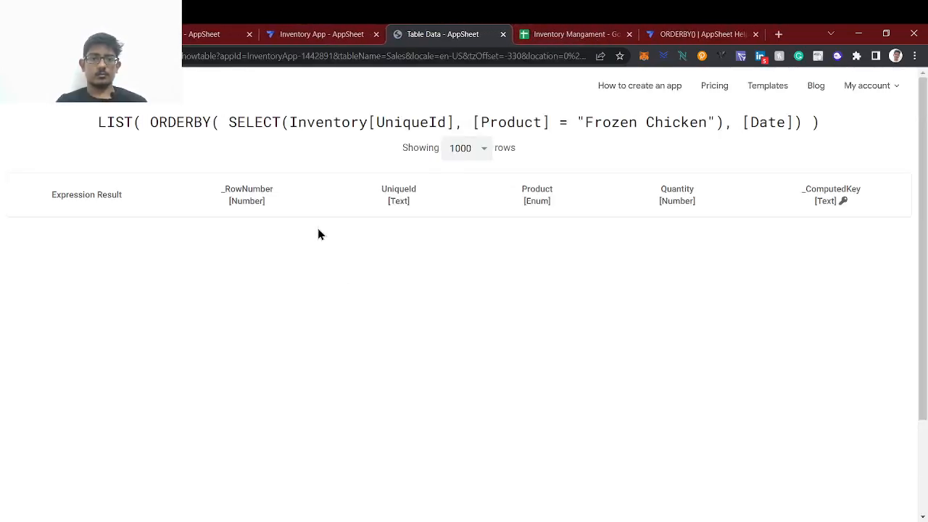
left_click(357, 30)
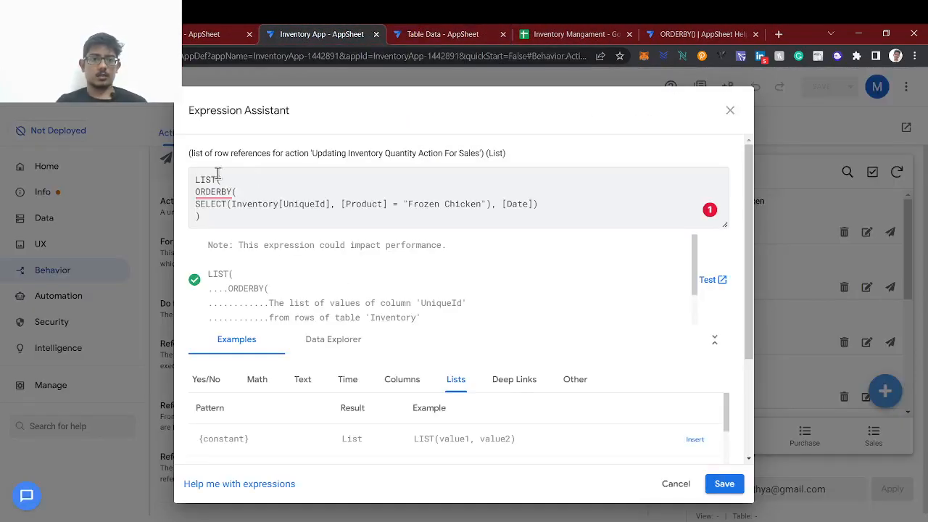
Remove the outer LIST wrapper so the expression starts with ORDERBY, test it, and examine the results table
left_click_drag(222, 180, 189, 182)
key("BackSpace")
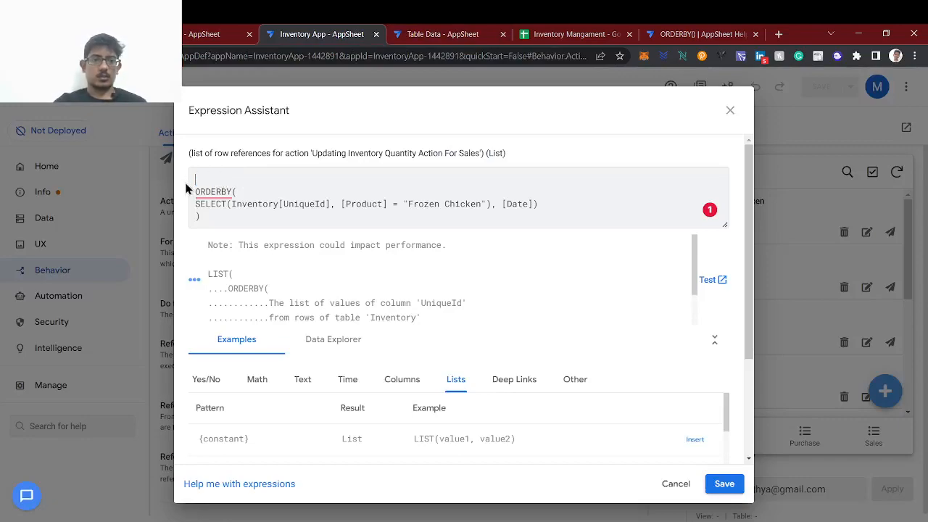
left_click(220, 221)
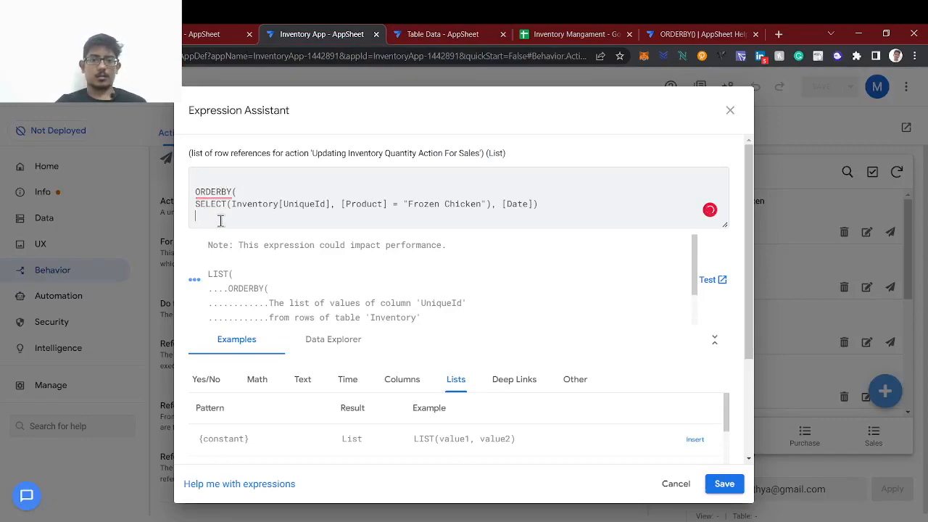
left_click(708, 282)
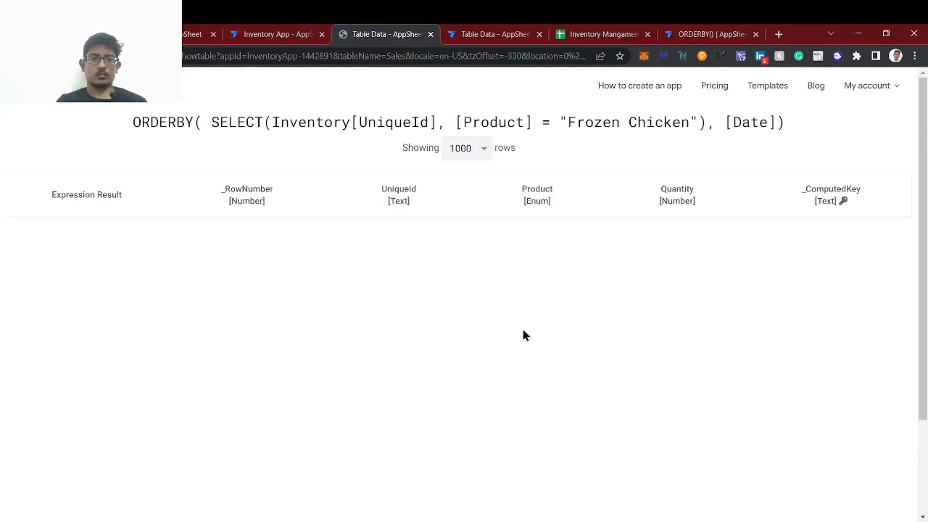
scroll(522, 333, "down", 3)
scroll(519, 327, "up", 3)
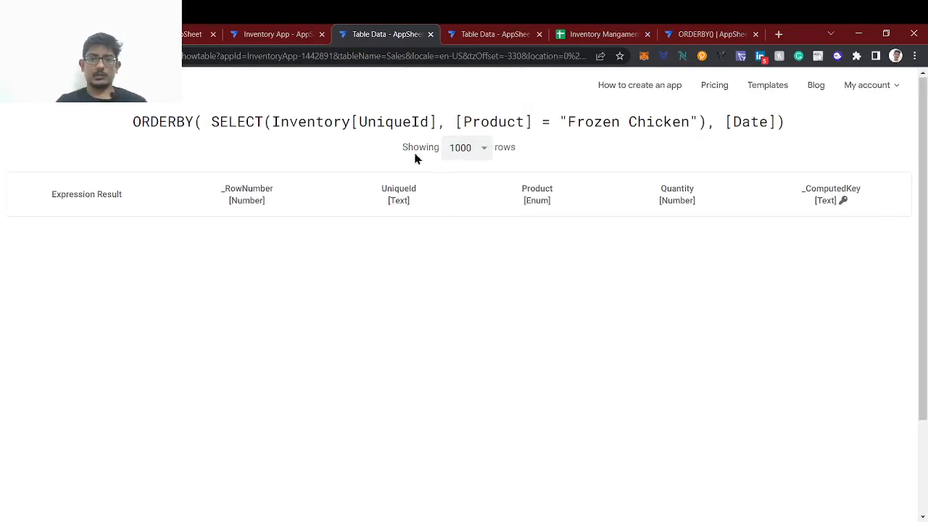
Look up another product in the Inventory sheet, replace Frozen Chicken with Mobile in the SELECT condition, and test the expression
left_click(602, 34)
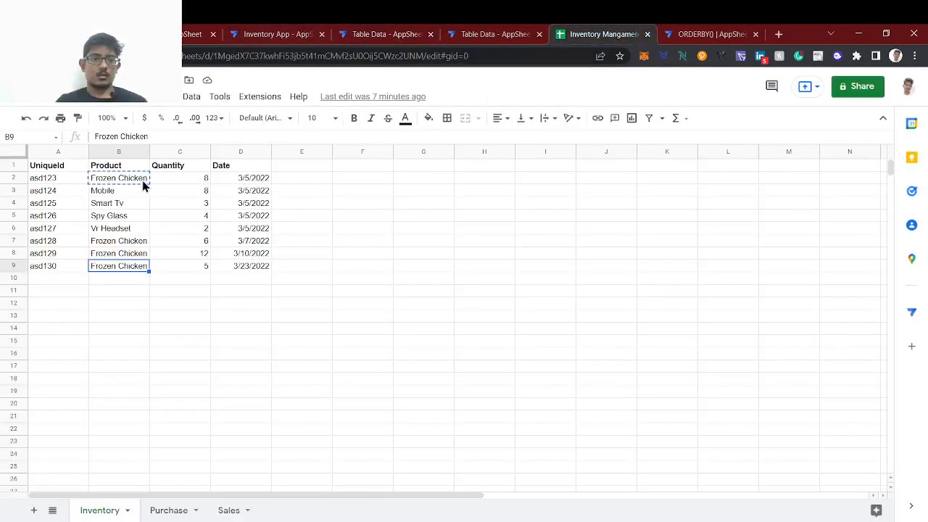
left_click(120, 191)
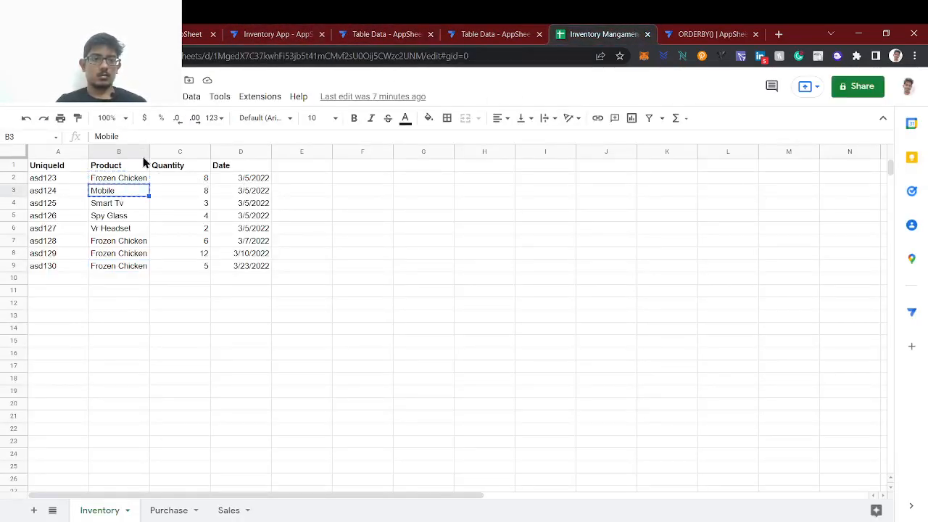
left_click(290, 33)
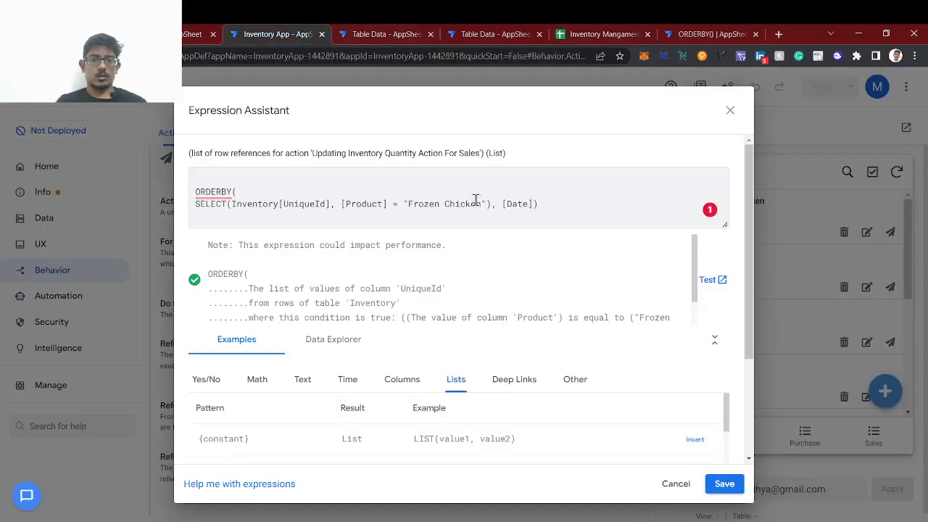
left_click_drag(480, 205, 407, 205)
type("Mobile")
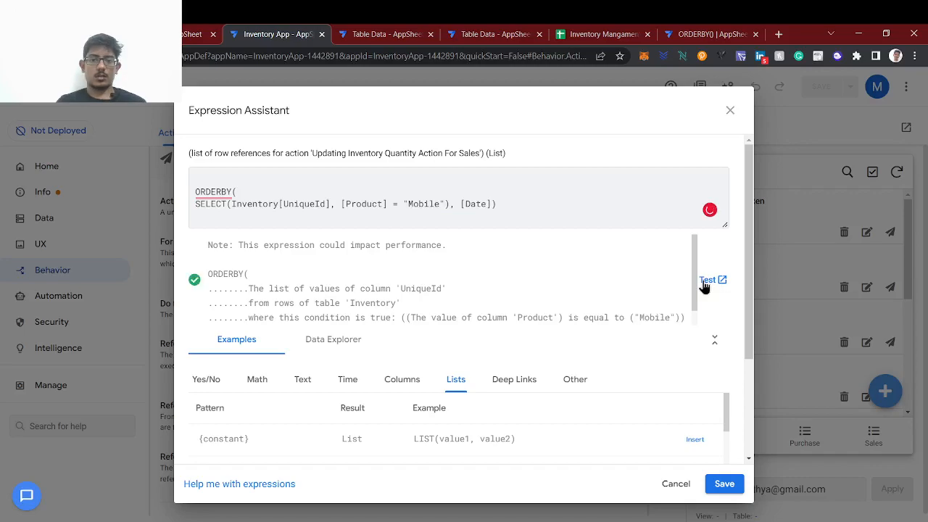
left_click(707, 280)
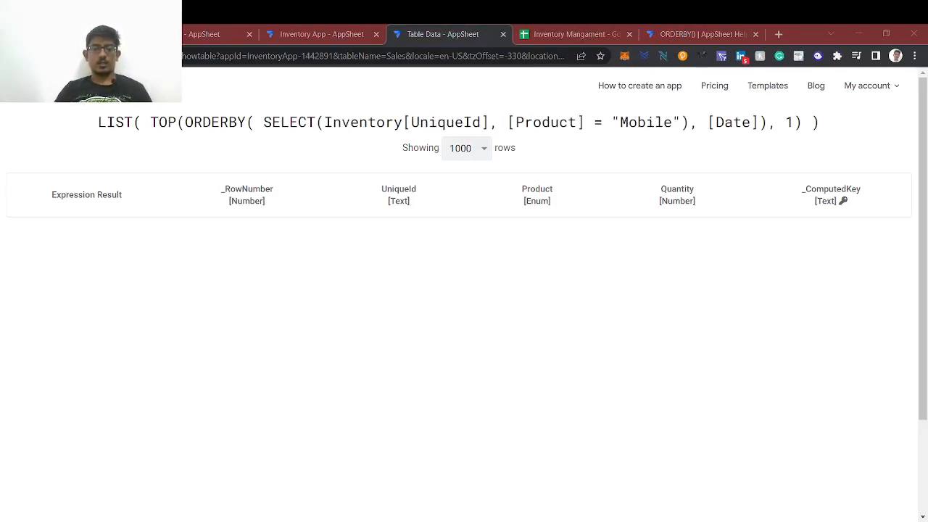
Compare the Mobile test's results table with the Sales sheet and the action name shown in the Expression Assistant
left_click(459, 500)
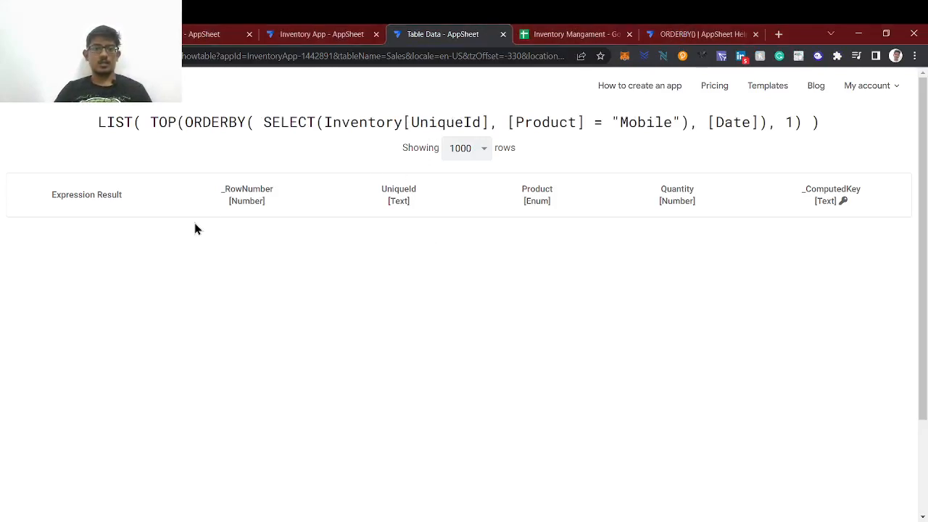
left_click_drag(78, 194, 598, 194)
left_click(282, 229)
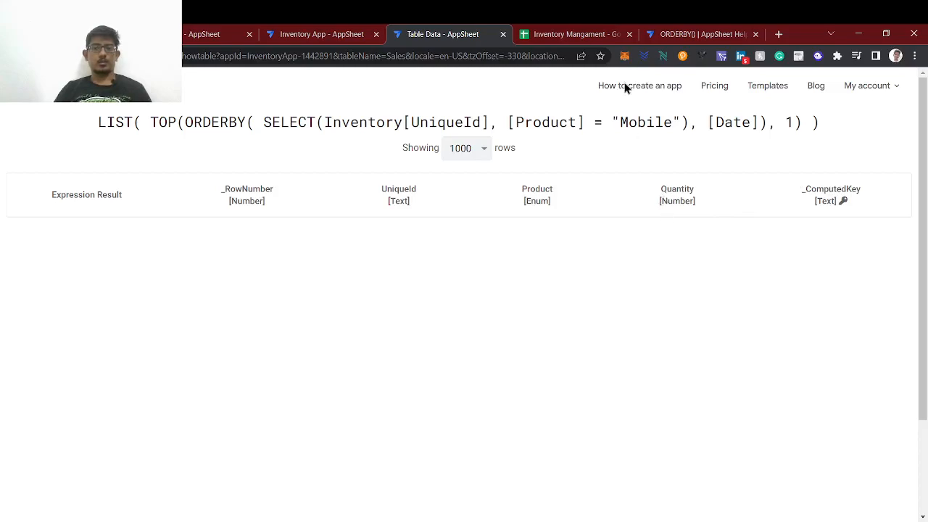
left_click(599, 29)
left_click(215, 266)
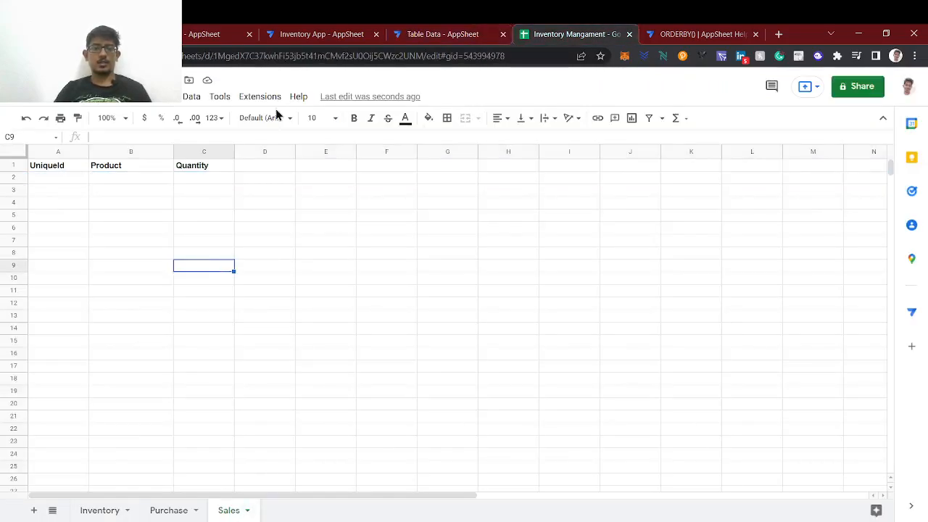
left_click(405, 32)
left_click(311, 32)
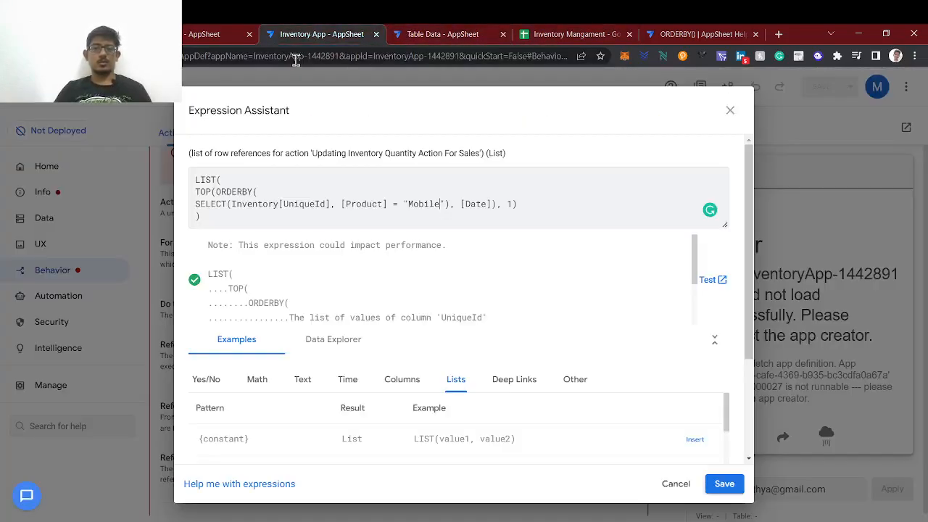
left_click_drag(480, 151, 457, 151)
left_click(601, 34)
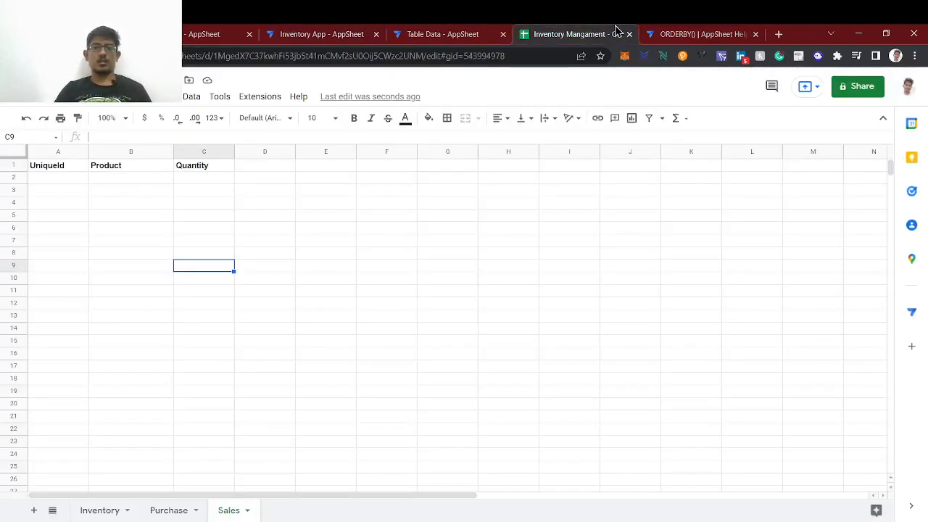
left_click(453, 28)
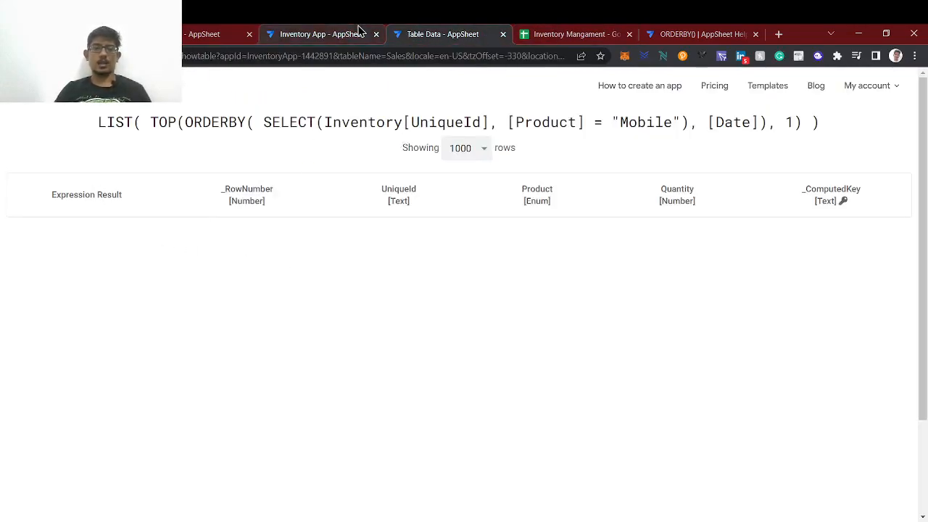
left_click(358, 29)
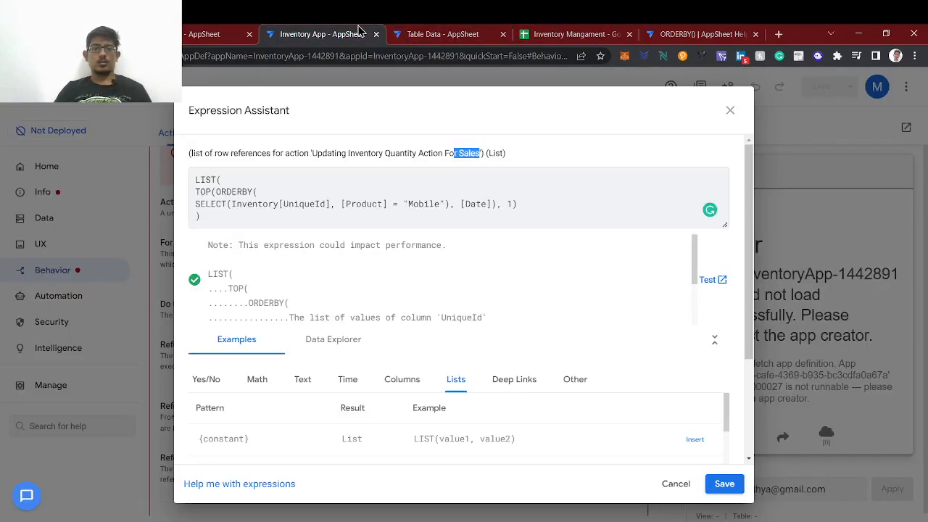
Add a record in row 2 of the Sales sheet with UniqueId ad23jk, Product Mobile and Quantity 3
left_click(572, 30)
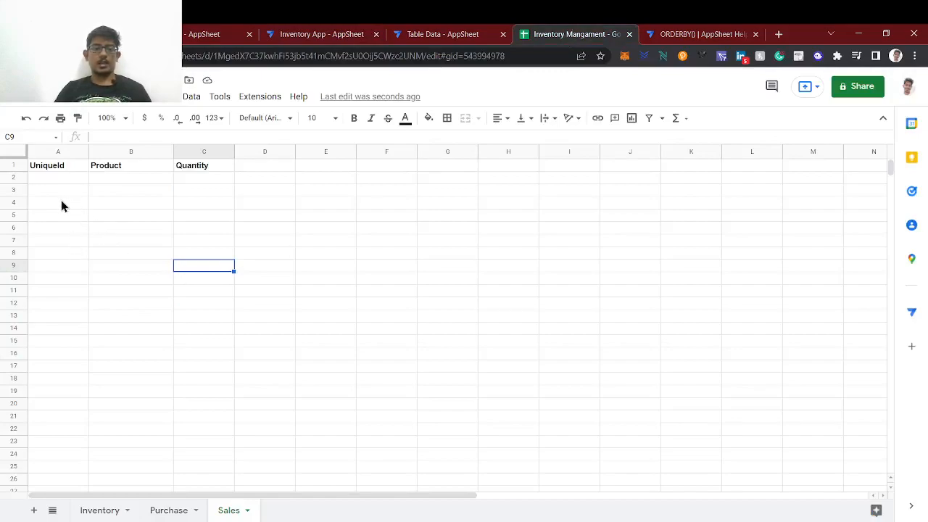
left_click(58, 178)
type("ad23jk")
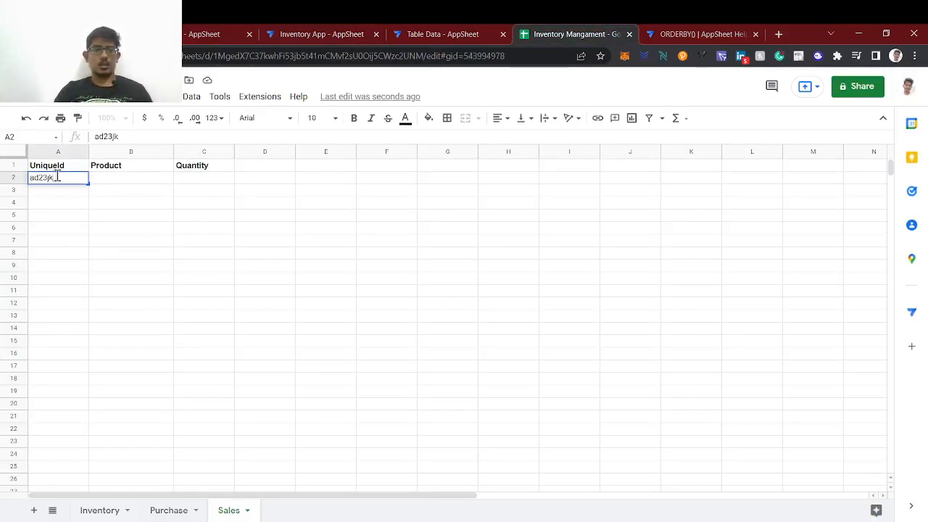
key("Return")
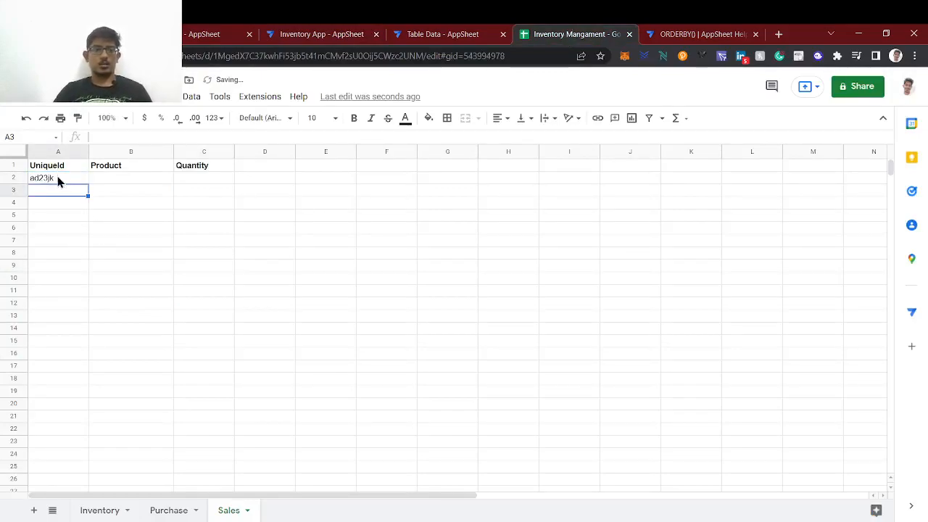
left_click(112, 511)
left_click(123, 192)
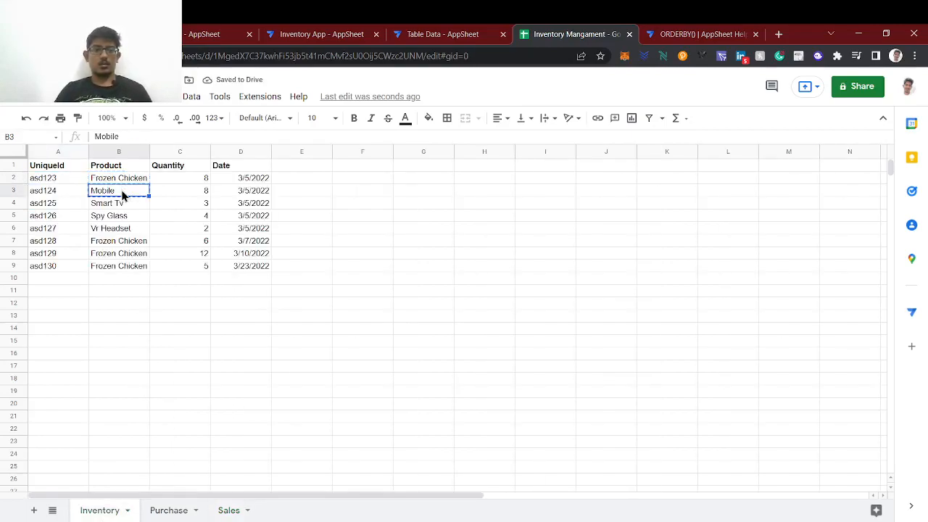
left_click(225, 509)
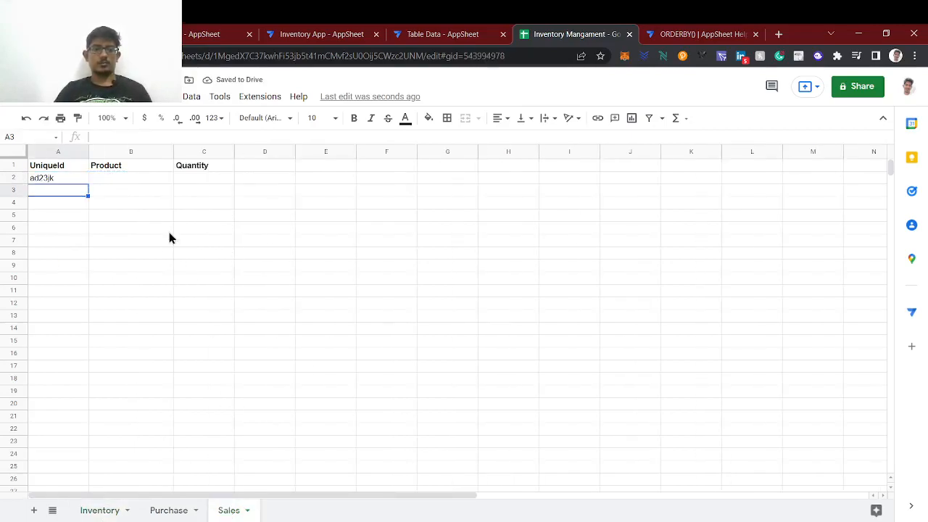
left_click(138, 179)
type("Mobile")
left_click(233, 182)
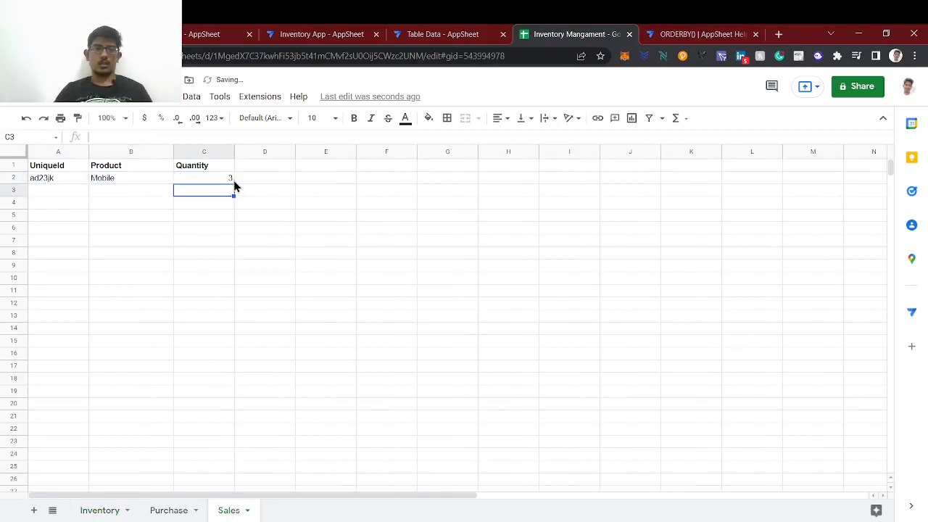
Close the old test results, copy Frozen Chicken from the Inventory sheet, and replace Mobile with it in the SELECT condition
left_click(441, 34)
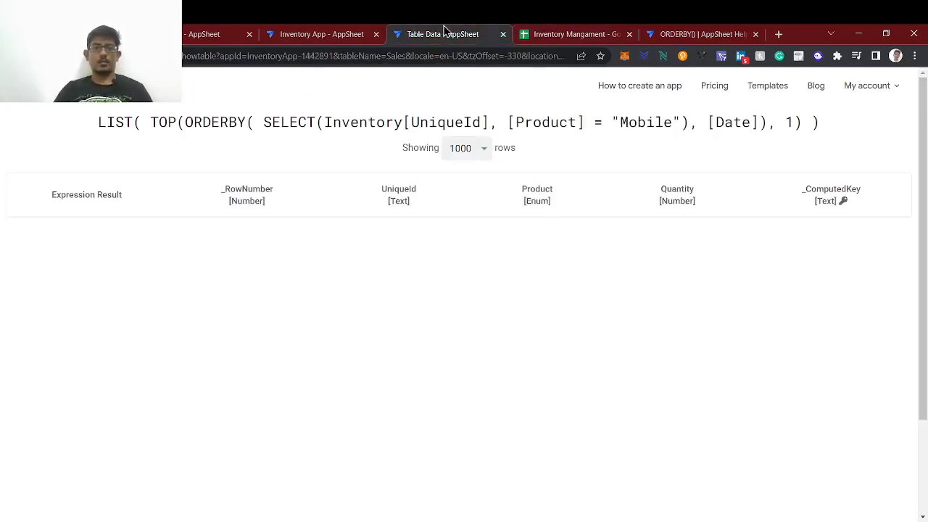
left_click(502, 35)
left_click(326, 33)
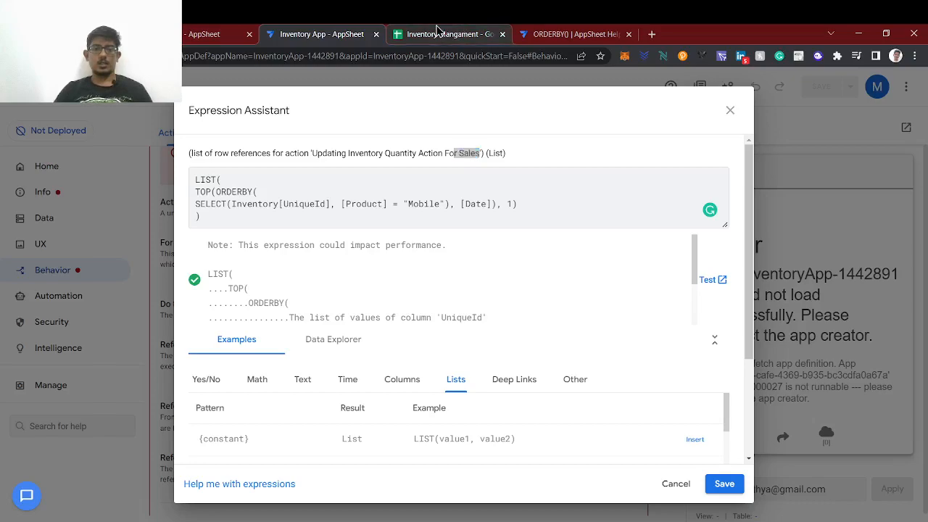
left_click(435, 33)
left_click(109, 512)
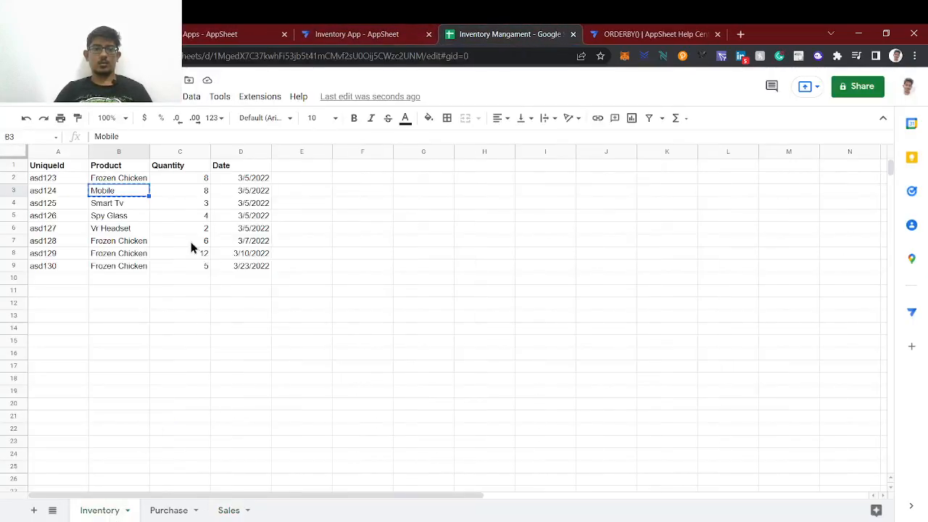
left_click(126, 180)
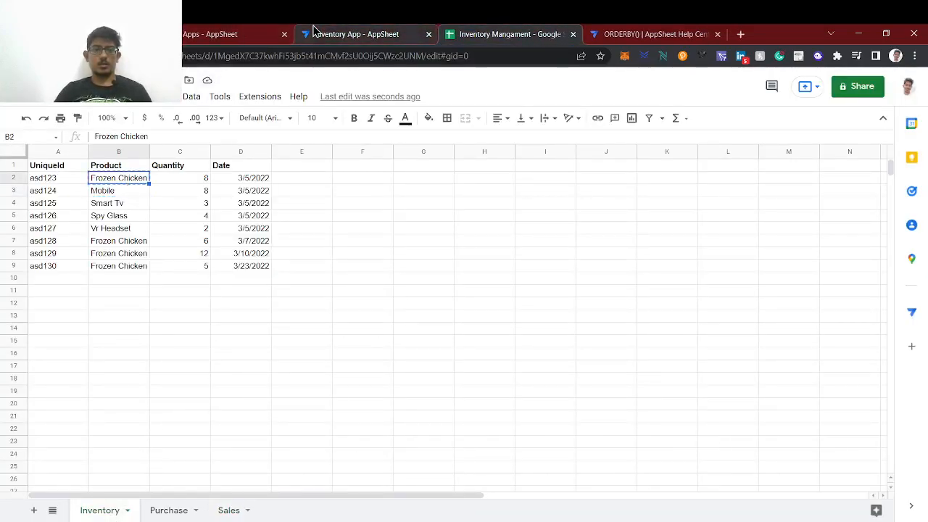
left_click(314, 33)
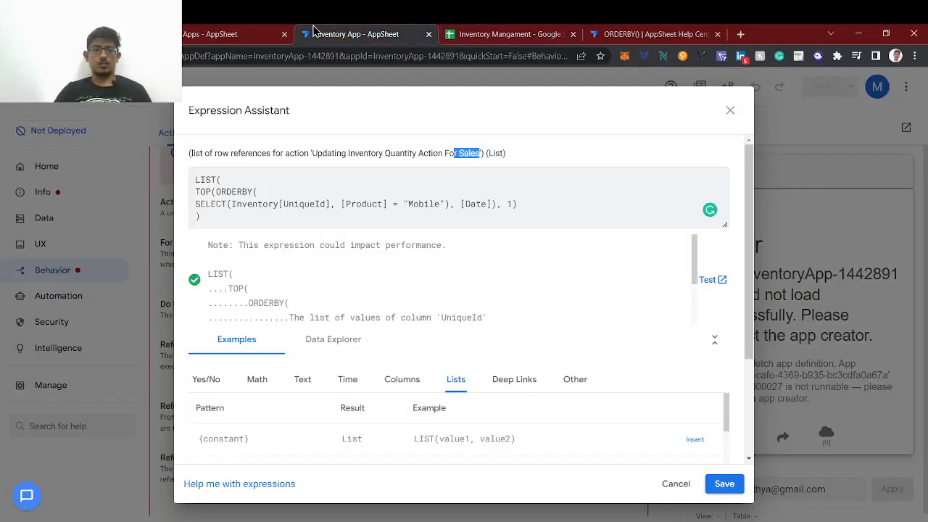
double_click(428, 203)
type("Frozen Chicken")
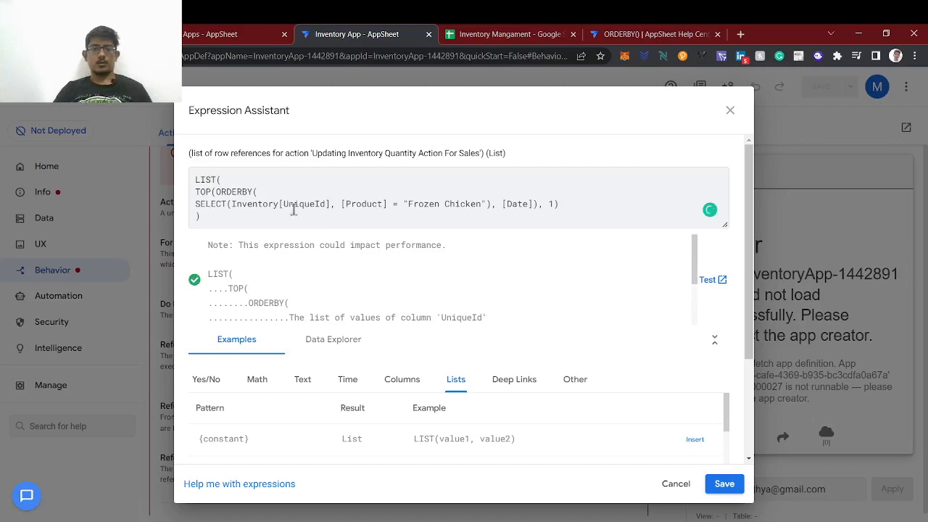
Test the Frozen Chicken expression and check the returned UniqueId against its row and date in the Inventory sheet
left_click(707, 281)
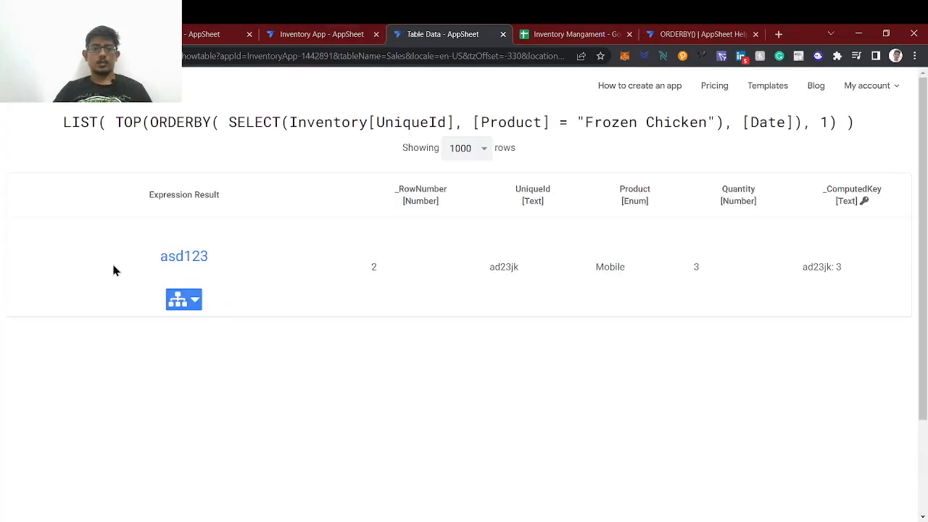
mouse_move(168, 256)
left_mouse_down()
mouse_move(238, 265)
mouse_move(161, 257)
left_mouse_up()
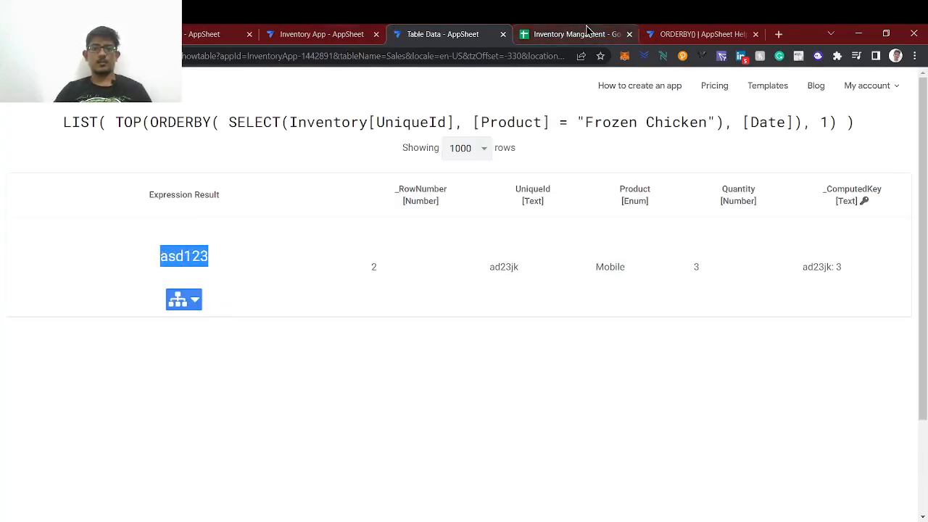
left_click(587, 32)
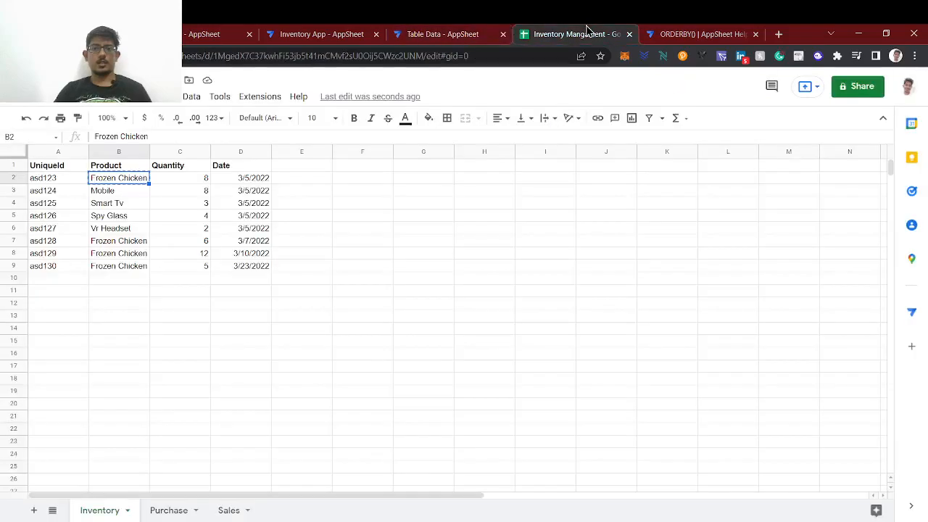
key("ctrl+c")
left_click(62, 179)
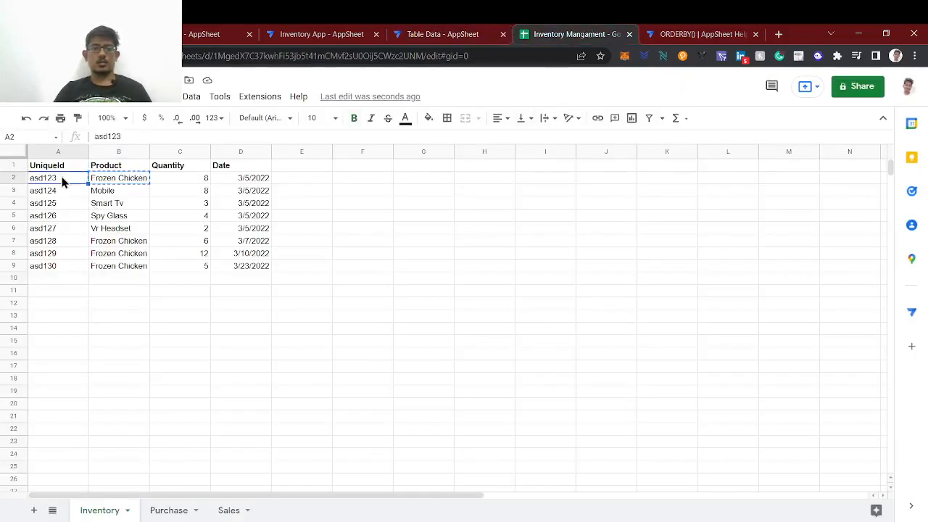
left_click(256, 180)
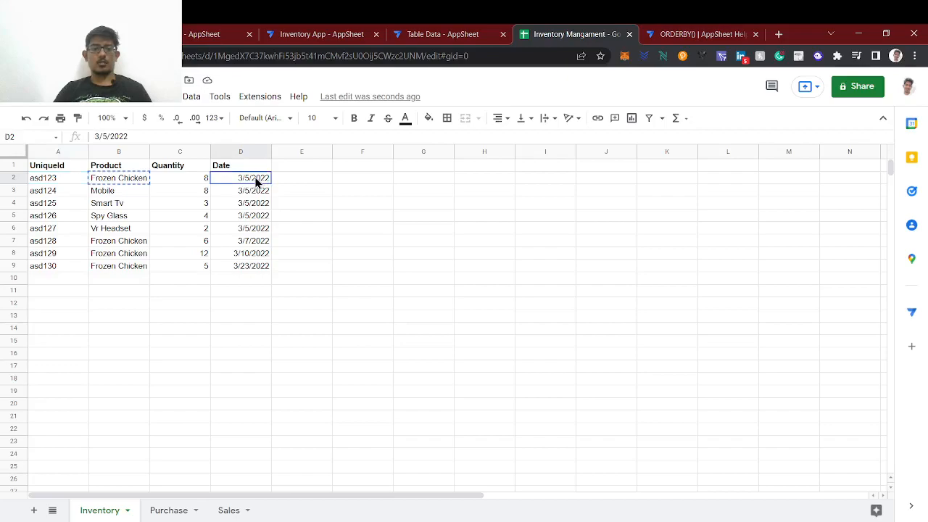
double_click(256, 181)
left_click(294, 181)
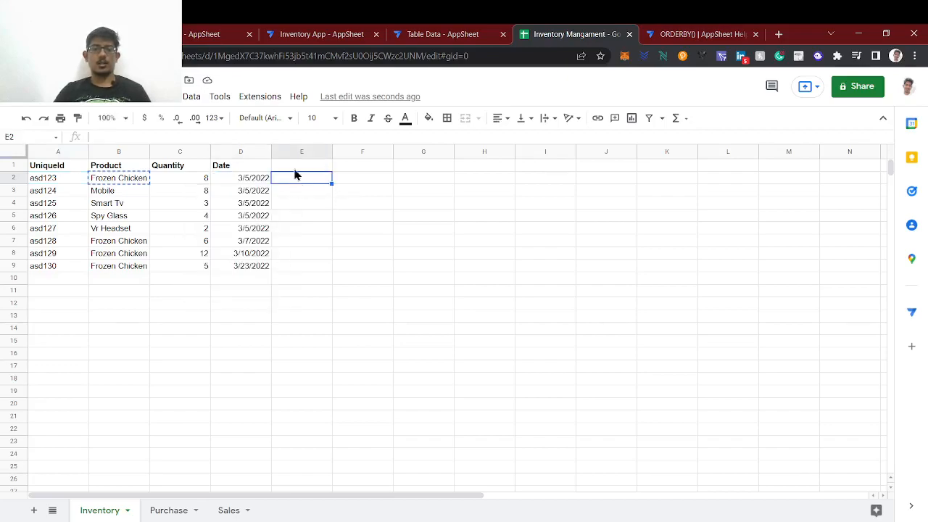
Put ORDERBY on its own line in the expression and review the SELECT part, the [Date] sort key and the test results
left_click(340, 30)
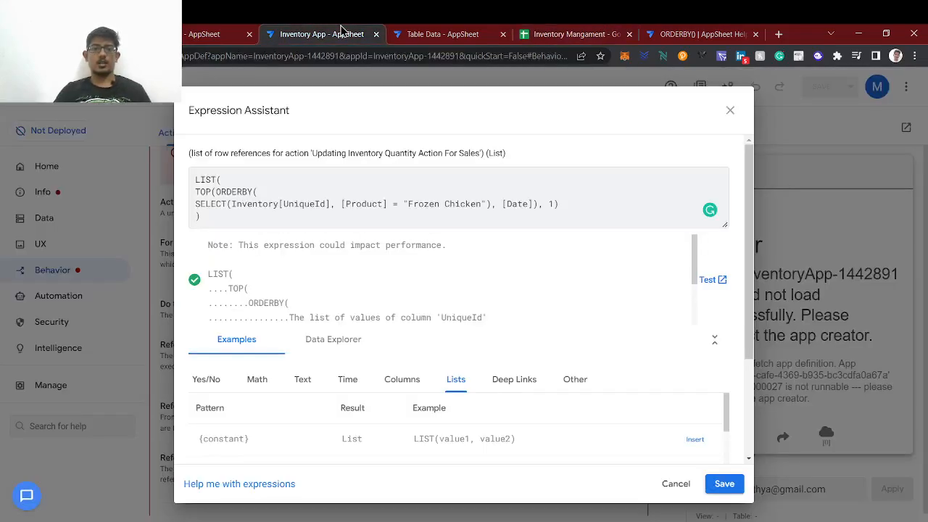
left_click(214, 192)
key("Return")
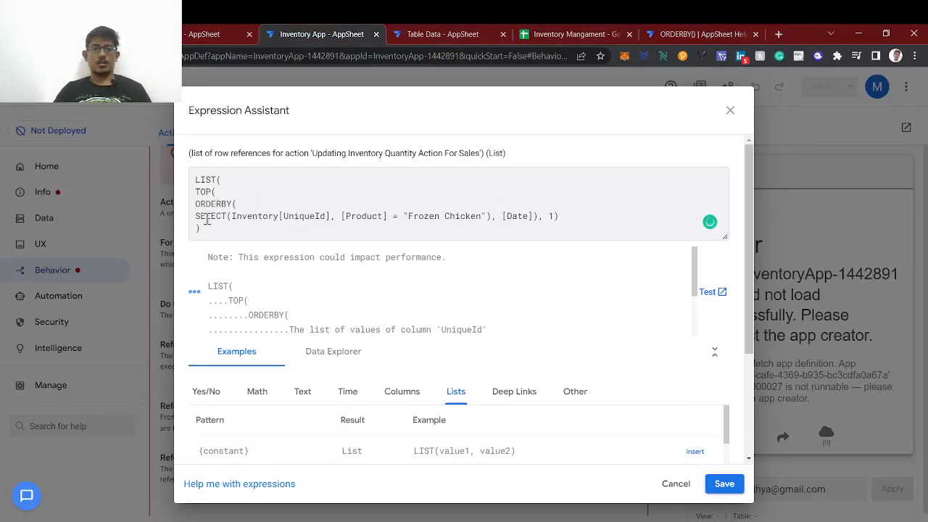
left_click_drag(196, 216, 322, 216)
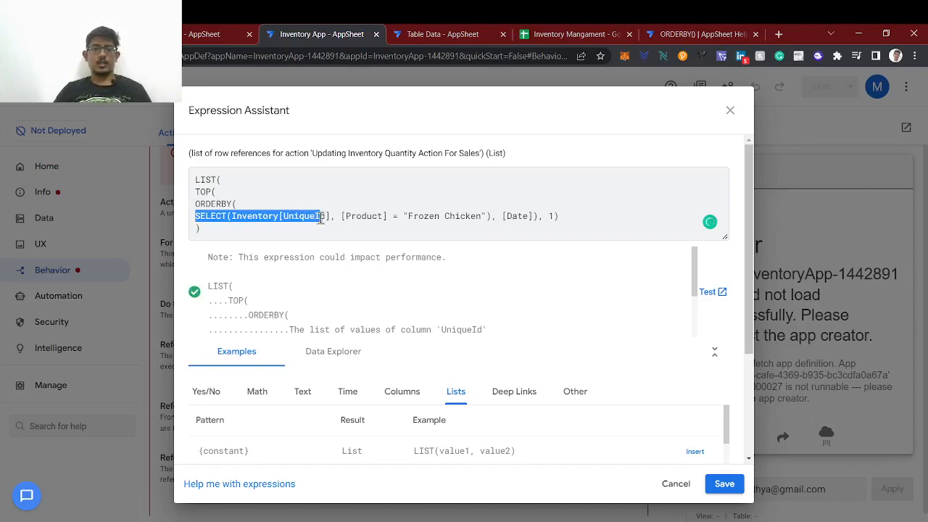
left_click(379, 215)
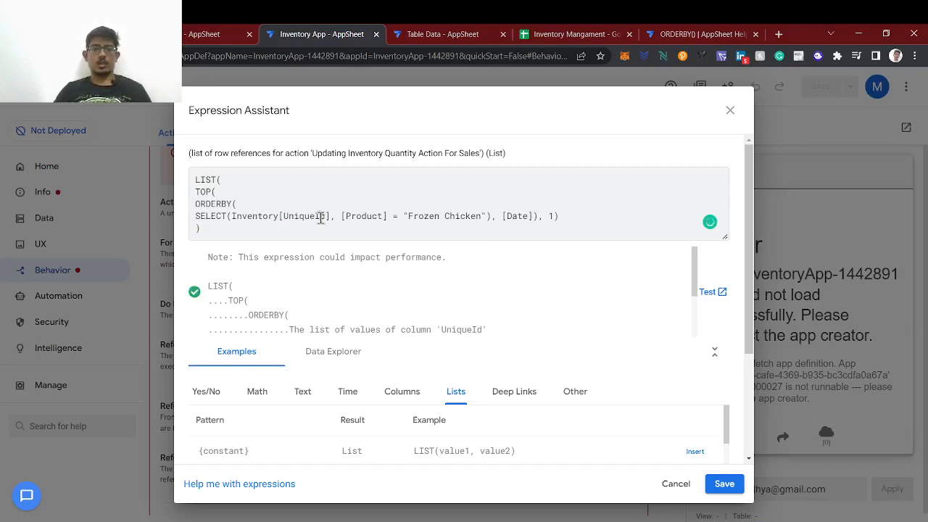
double_click(516, 216)
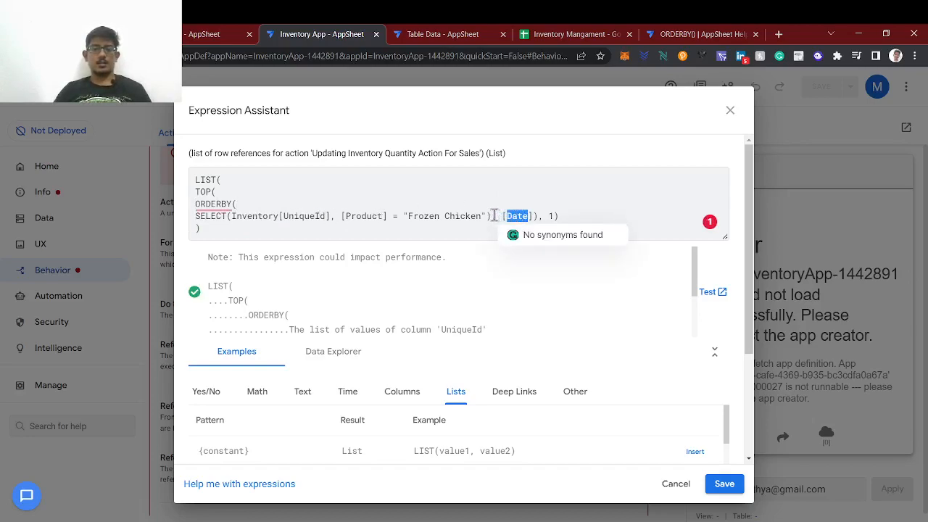
left_click(469, 32)
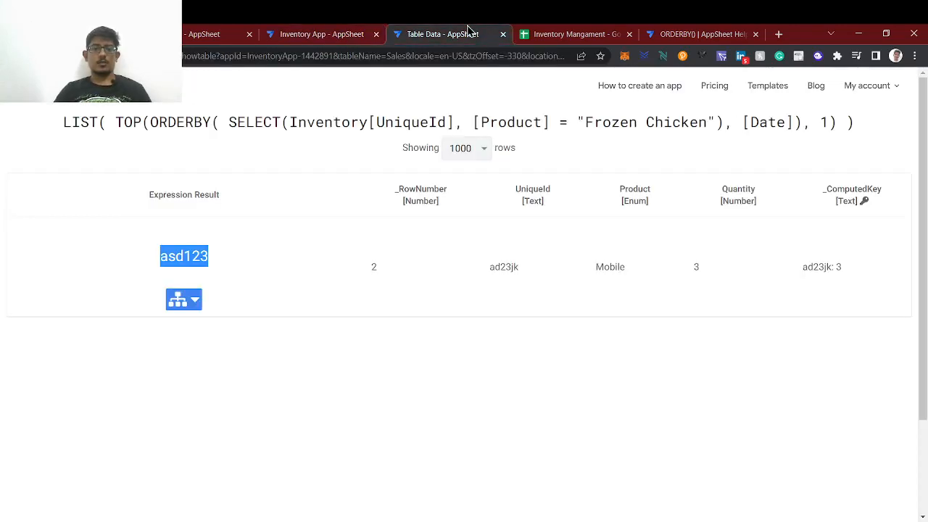
left_click(293, 34)
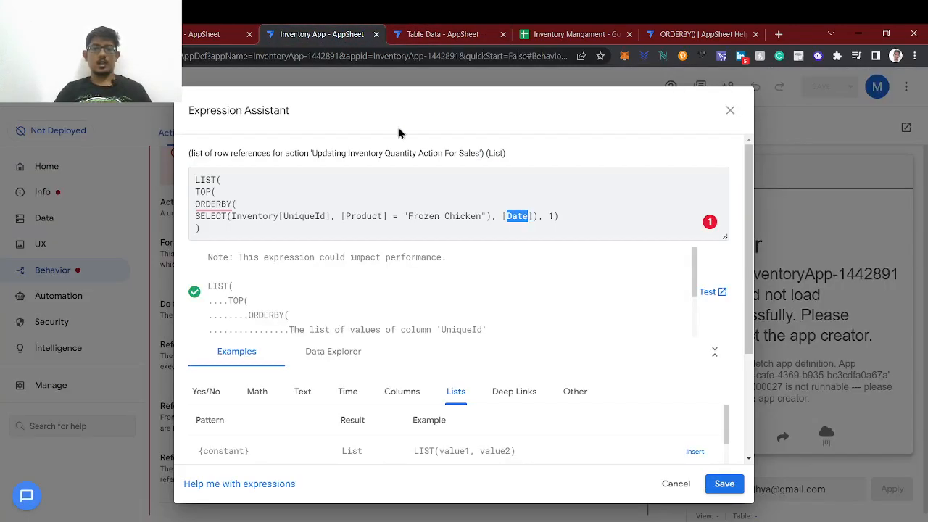
Add TRUE as the ORDERBY argument after [Date], test the expression, and check the result against the Inventory sheet
left_click(532, 224)
type(", TRUE)")
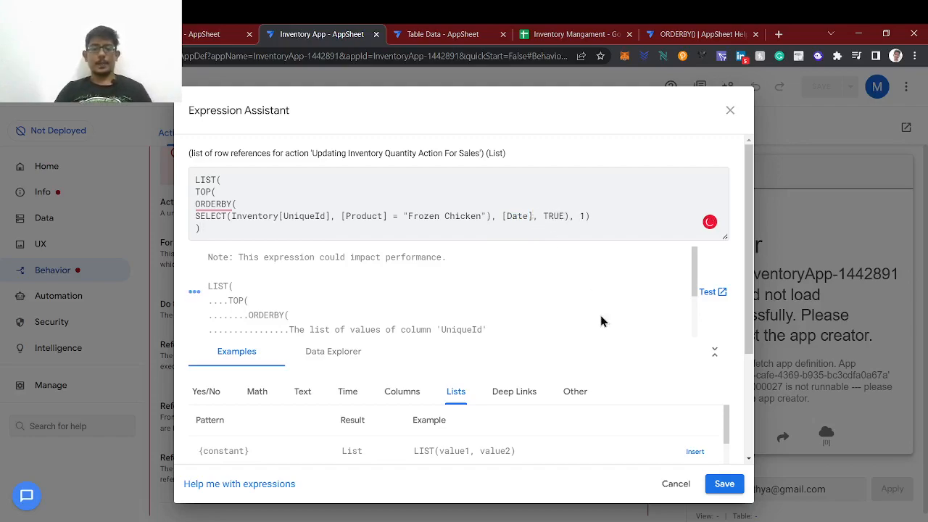
left_click(708, 293)
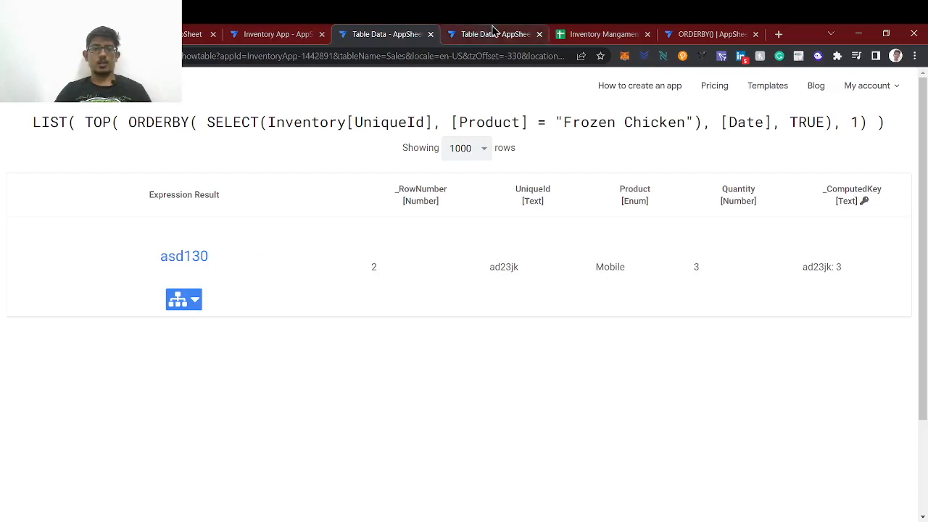
left_click(590, 34)
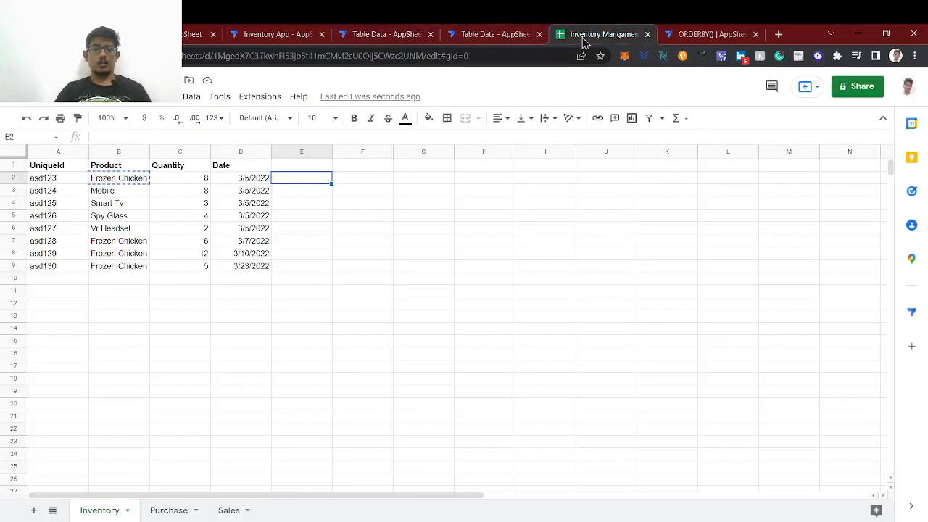
Compare the returned batch's row with the first Frozen Chicken row's date and quantity in the Inventory sheet, then recheck the test result
left_click(36, 269)
left_click(232, 270)
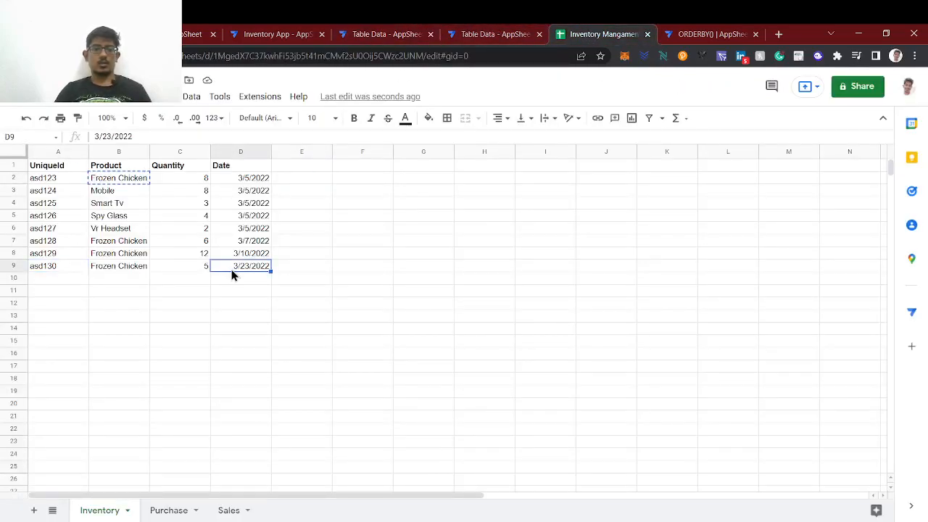
left_click(141, 184)
left_click(229, 184)
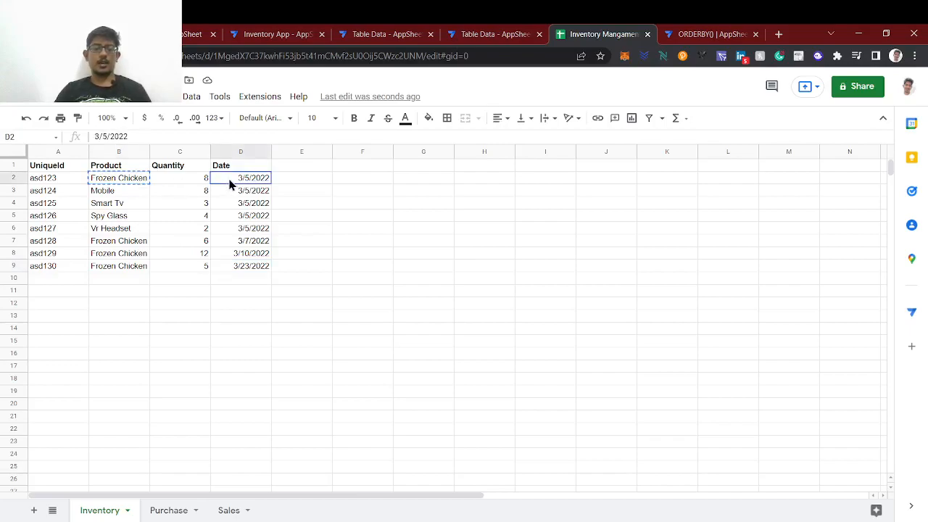
left_click(181, 180)
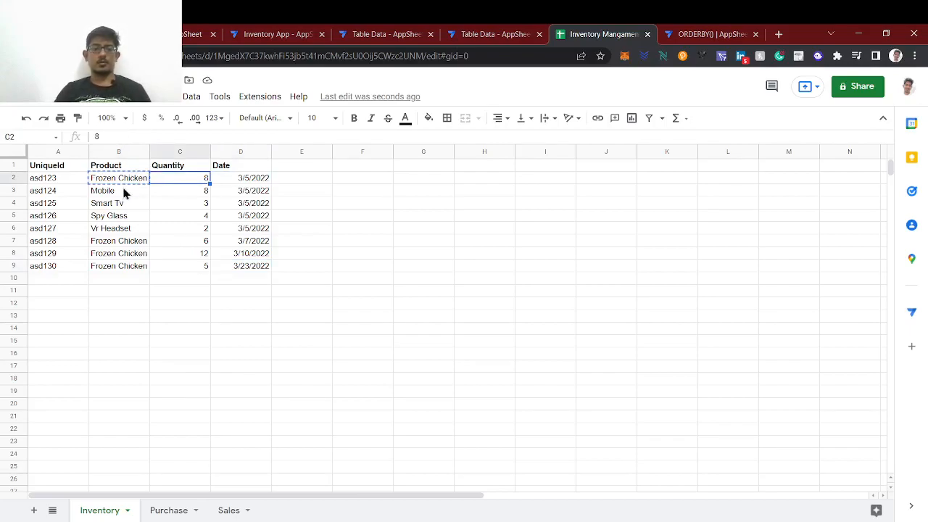
left_click(394, 33)
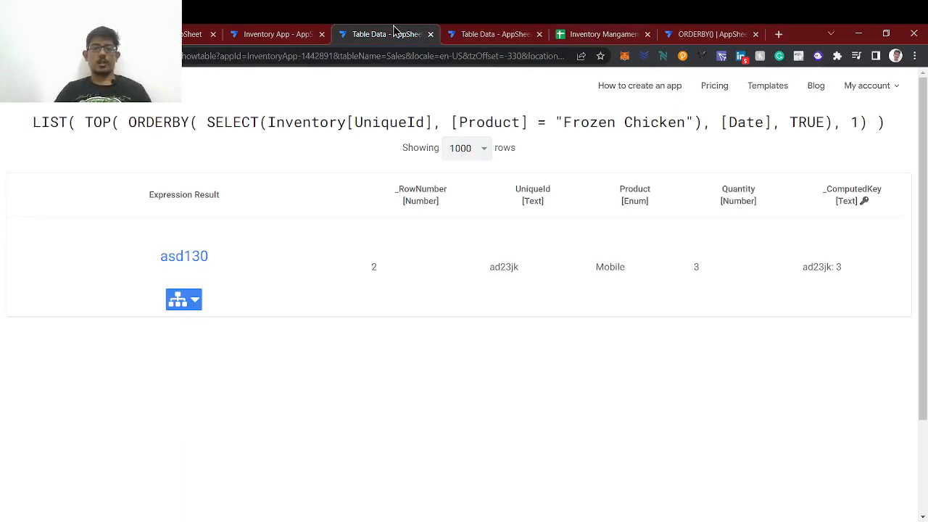
Remove the TRUE argument from ORDERBY in the action's expression, review its TOP part, and close the old test result pages
left_click(275, 33)
double_click(552, 216)
key("BackSpace")
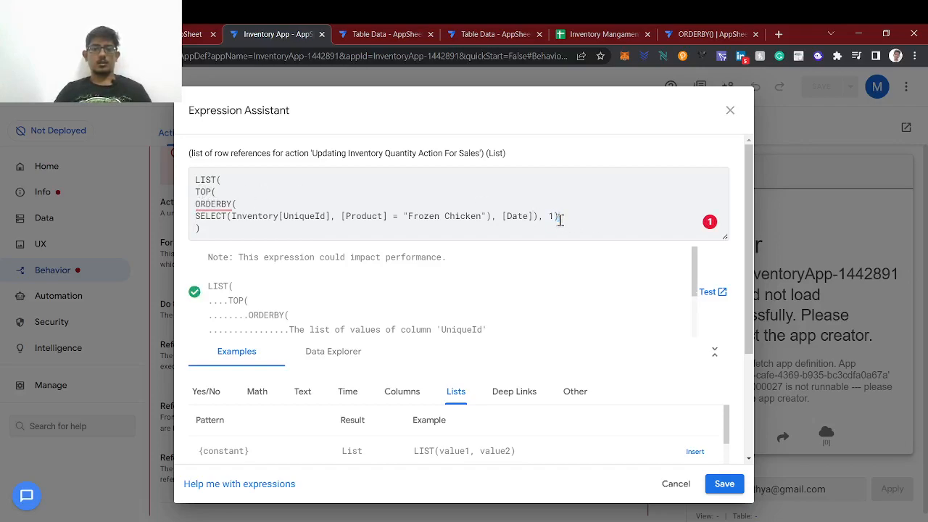
left_click_drag(221, 190, 199, 192)
left_click(565, 221)
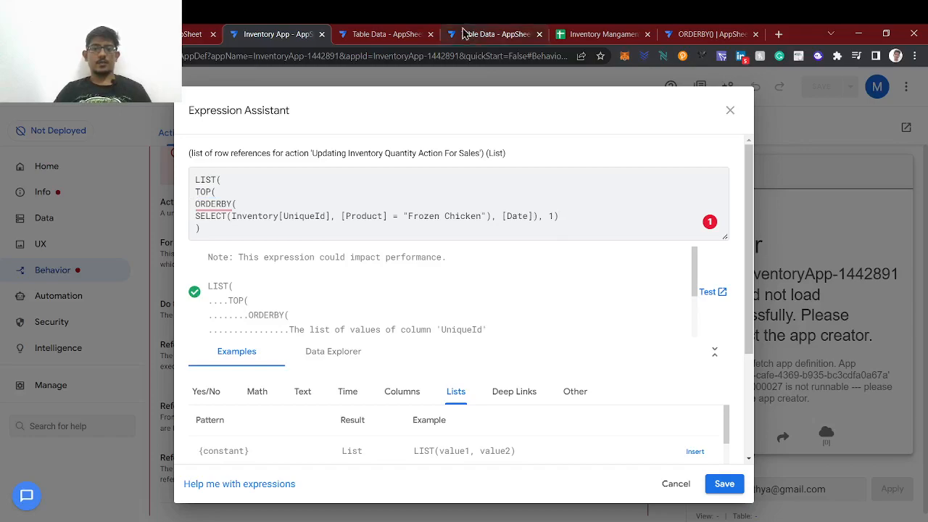
left_click(430, 34)
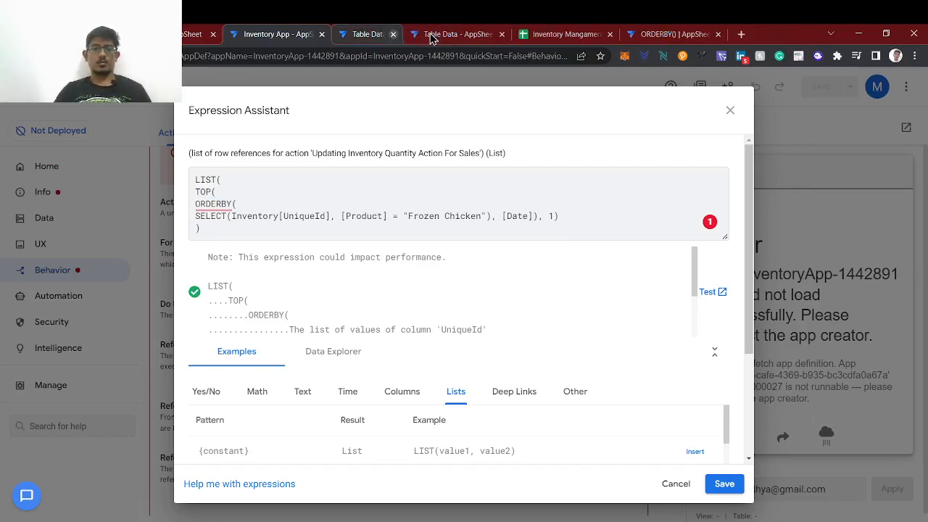
left_click(429, 34)
left_click(394, 32)
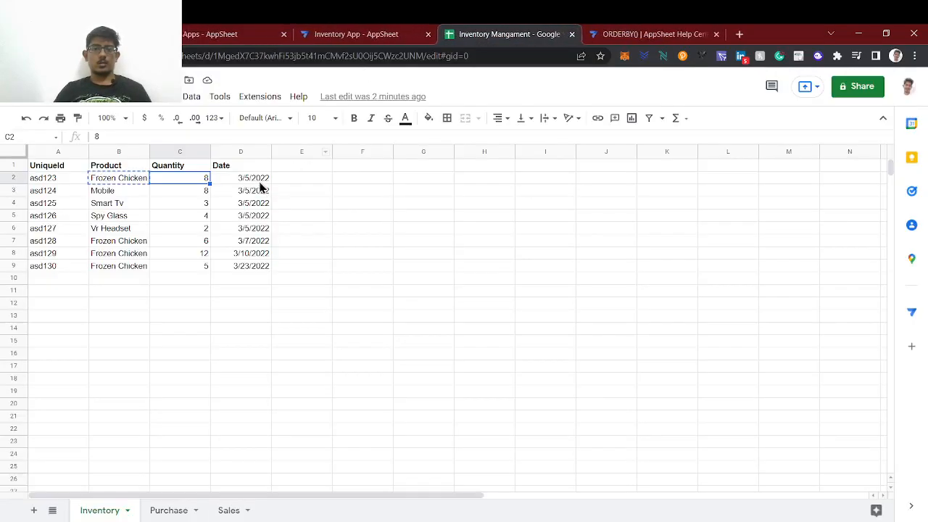
Examine the Frozen Chicken batches in the Inventory sheet and the UniqueId and date of the first one
left_click(260, 179)
left_click(148, 245)
left_click(145, 257)
left_click(145, 269)
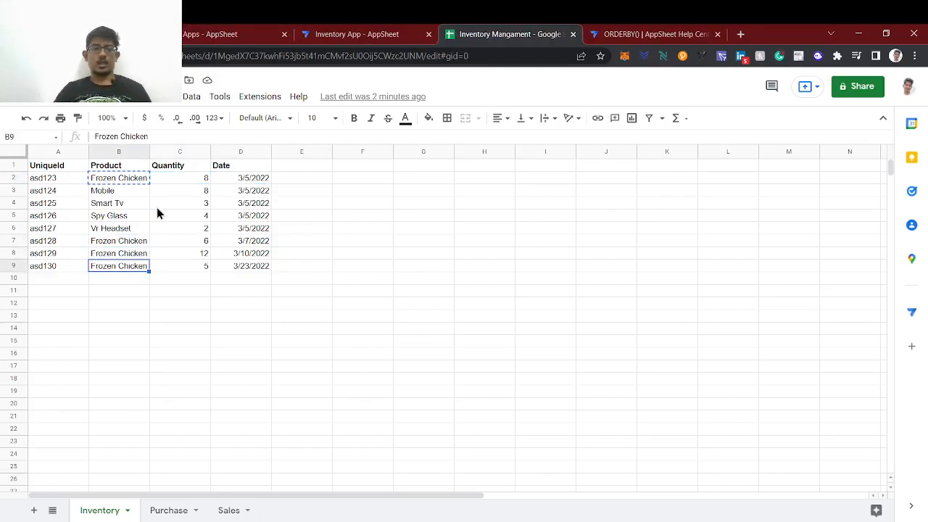
left_click(48, 182)
left_click(244, 183)
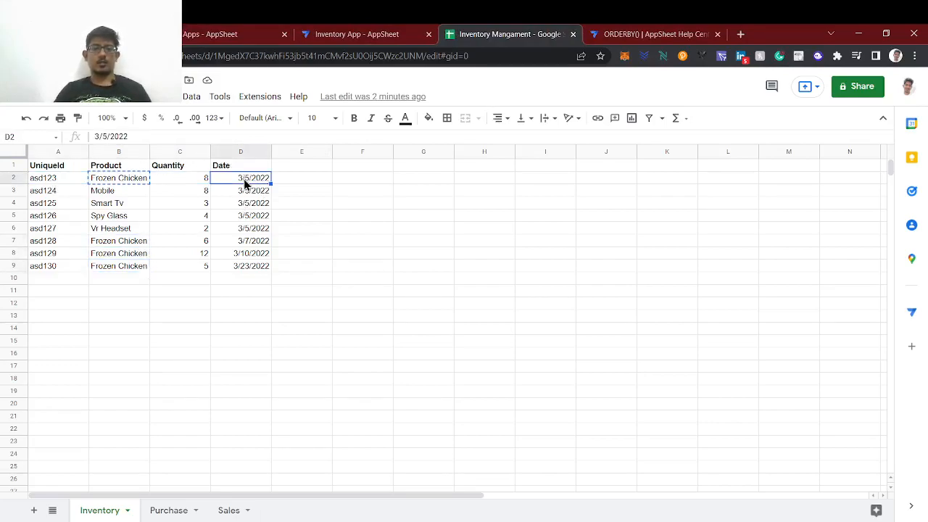
Review the TOP and LIST parts of the expression against the List type expected for the row references
left_click(358, 33)
left_click_drag(218, 193, 194, 192)
left_click(564, 221)
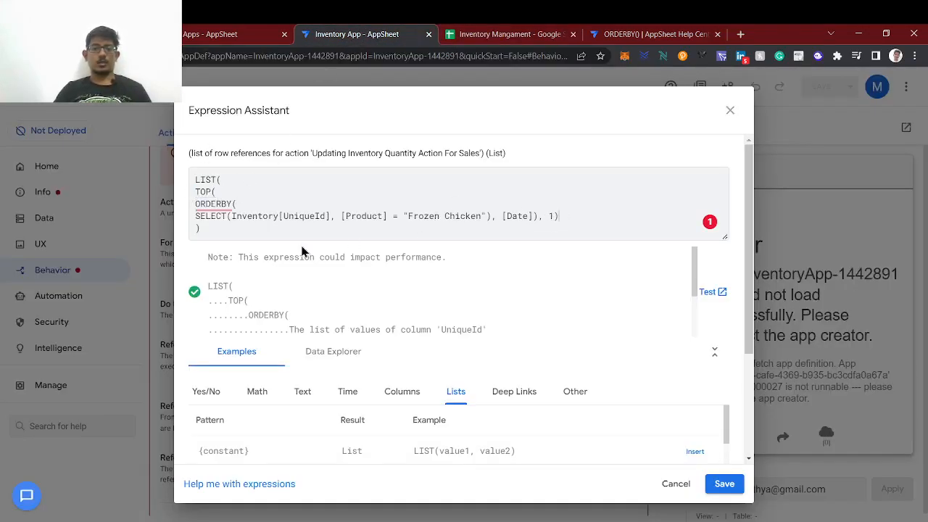
left_click_drag(232, 183, 182, 185)
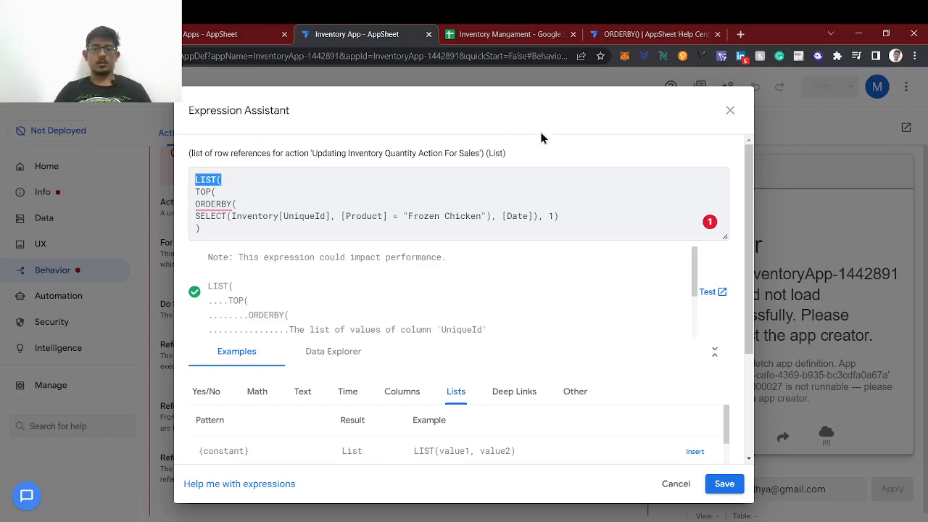
double_click(496, 153)
left_click(241, 182)
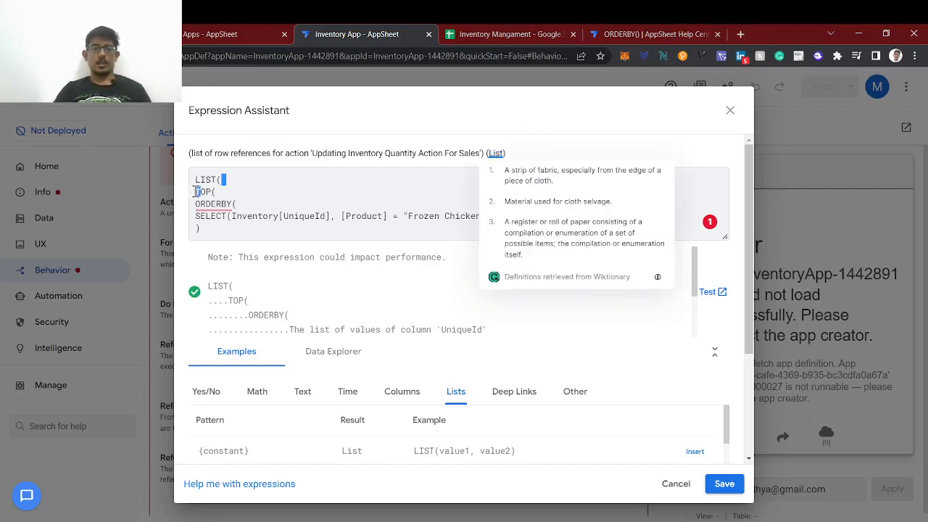
Save the LIST-wrapped expression and the app, and read the message on the Updating Inventory Quantity Action For Sales action
left_click(724, 484)
left_click(821, 86)
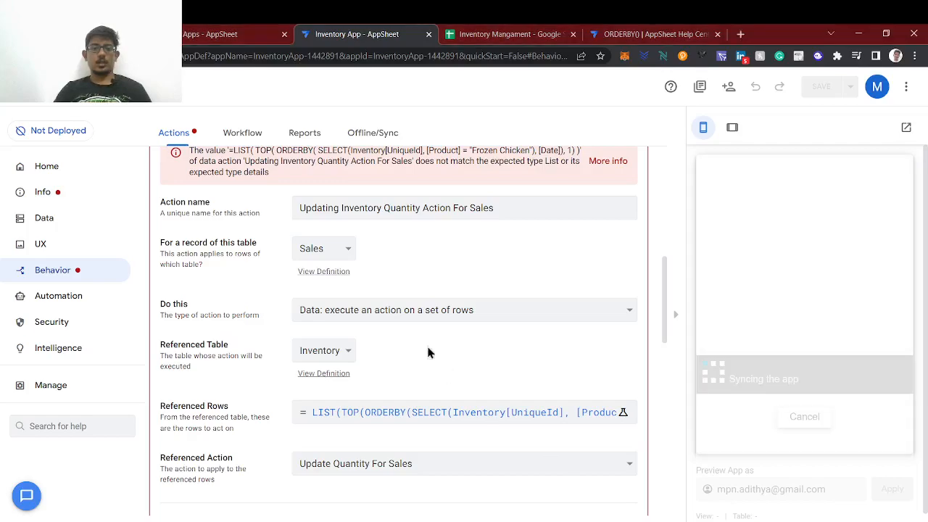
scroll(397, 293, "up", 1)
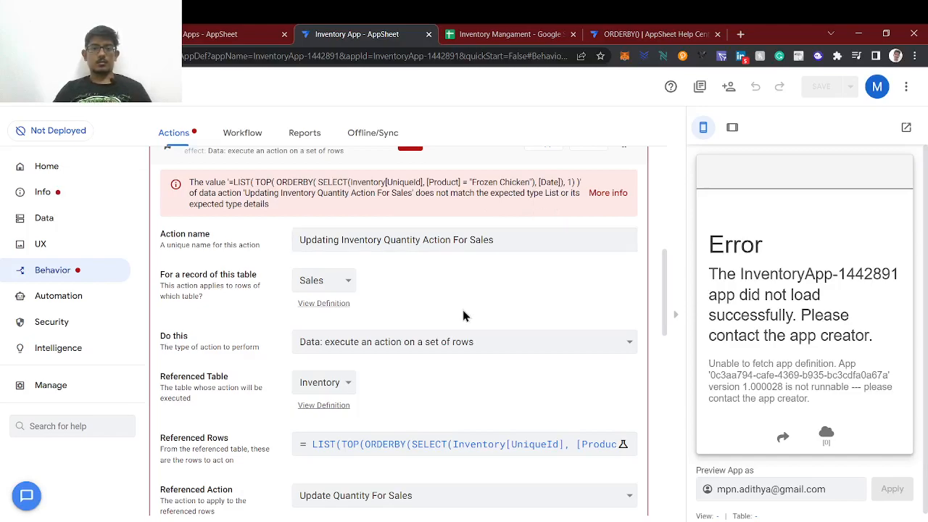
scroll(462, 309, "down", 1)
Remove the LIST( ) wrapper so the Referenced Rows expression starts with TOP, and save the expression and the app
left_click(461, 408)
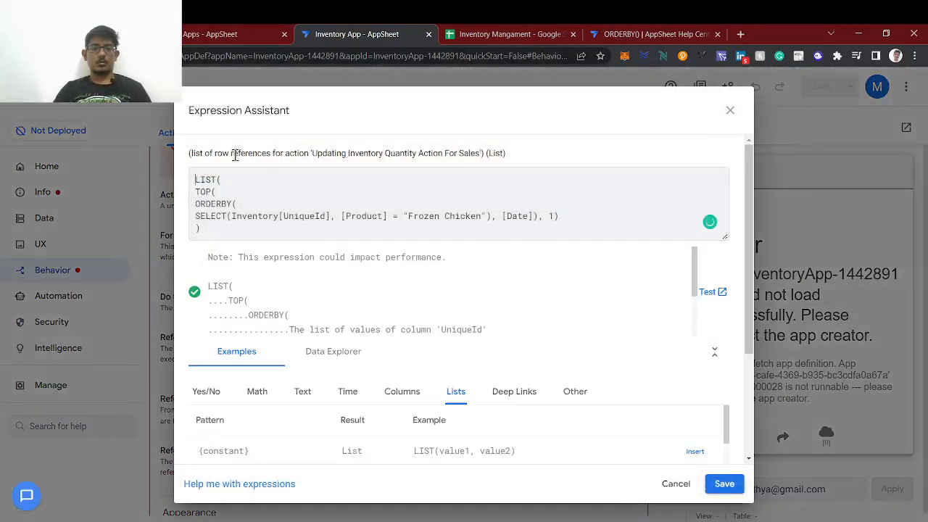
key("BackSpace")
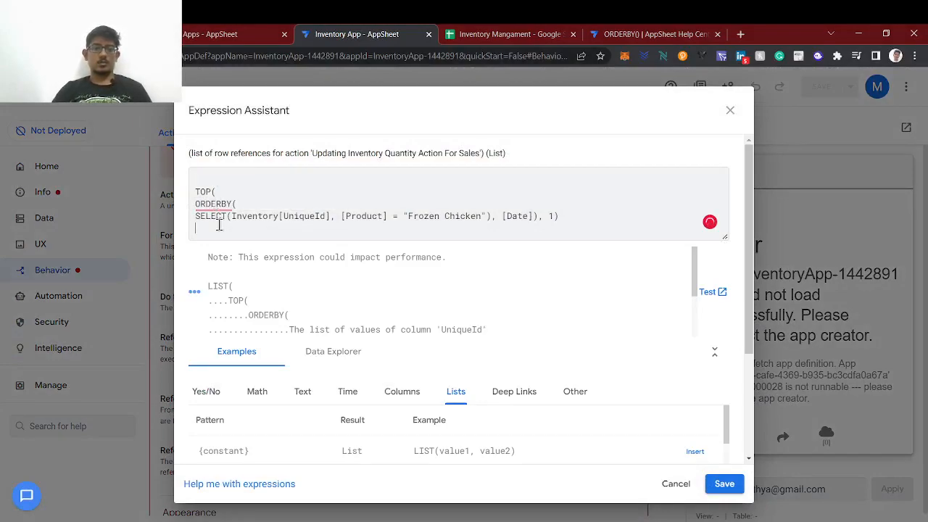
left_click(724, 484)
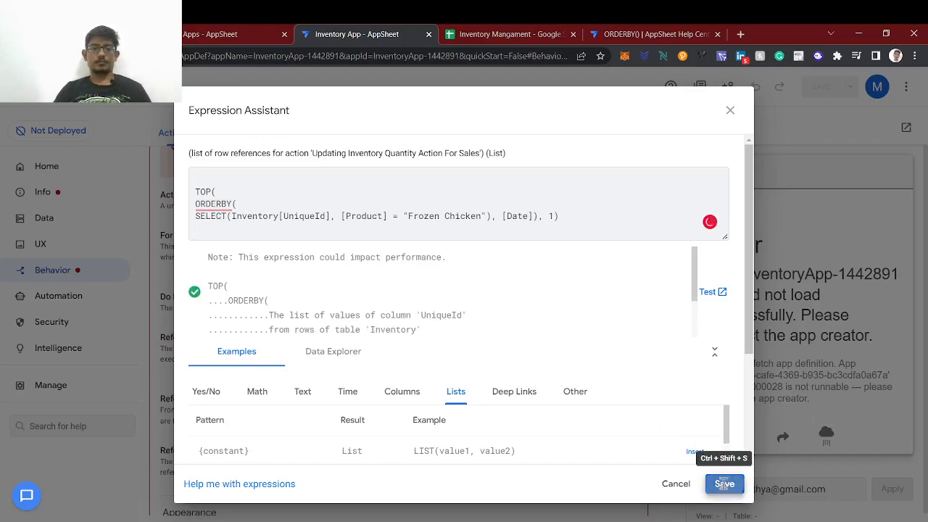
left_click(827, 87)
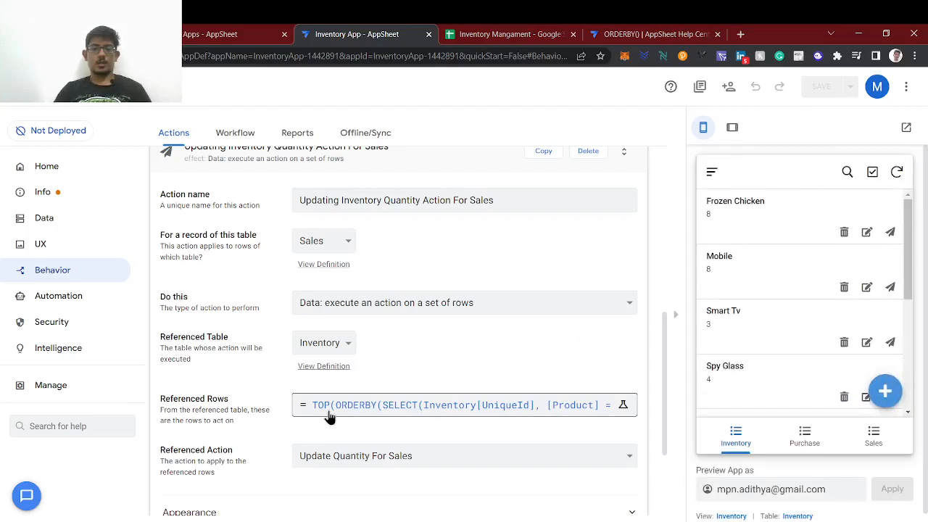
Search the web for "TOP in appsheet" and look at the TOP() article in the AppSheet Help Center
left_click(743, 34)
type("TOP in appsheet")
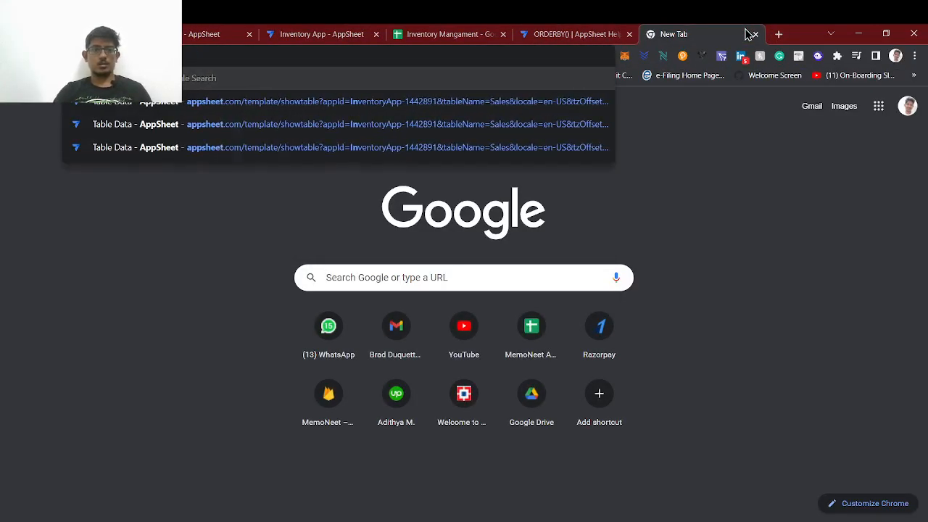
key("Return")
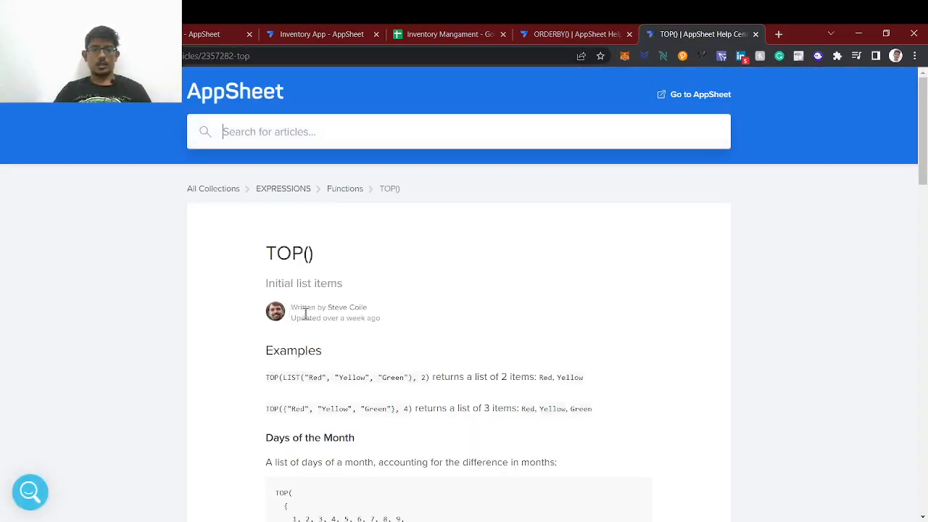
left_click(14, 56)
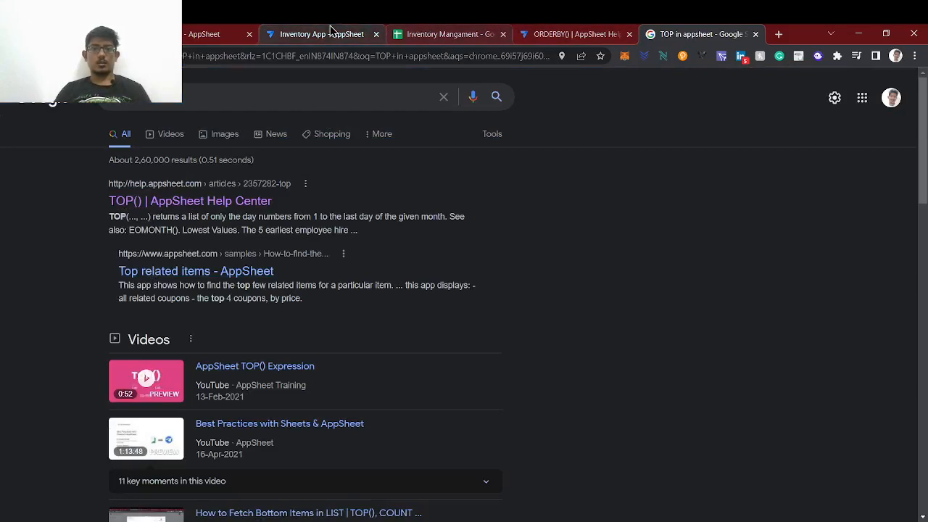
Replace "Frozen Chicken" in the Referenced Rows expression with [_THISROW].[Product], and save the expression and the app
left_click(308, 34)
left_click(316, 410)
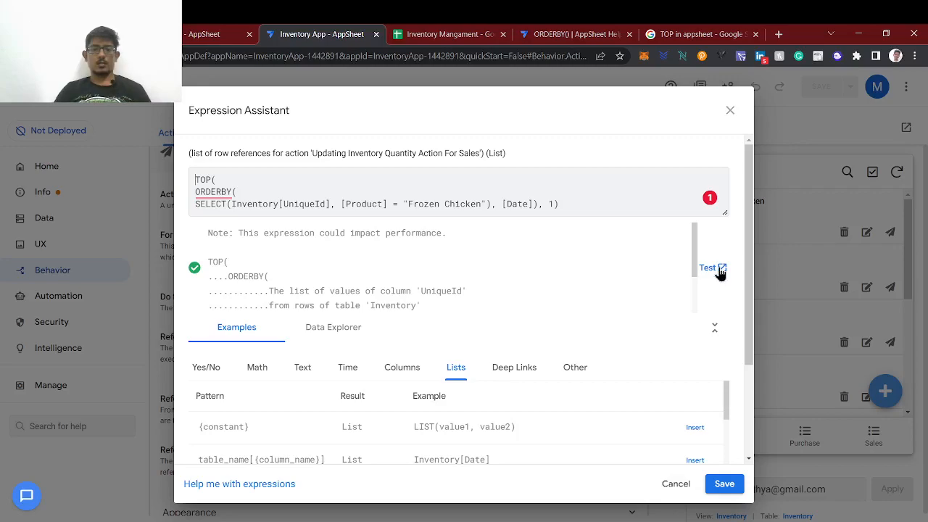
double_click(478, 205)
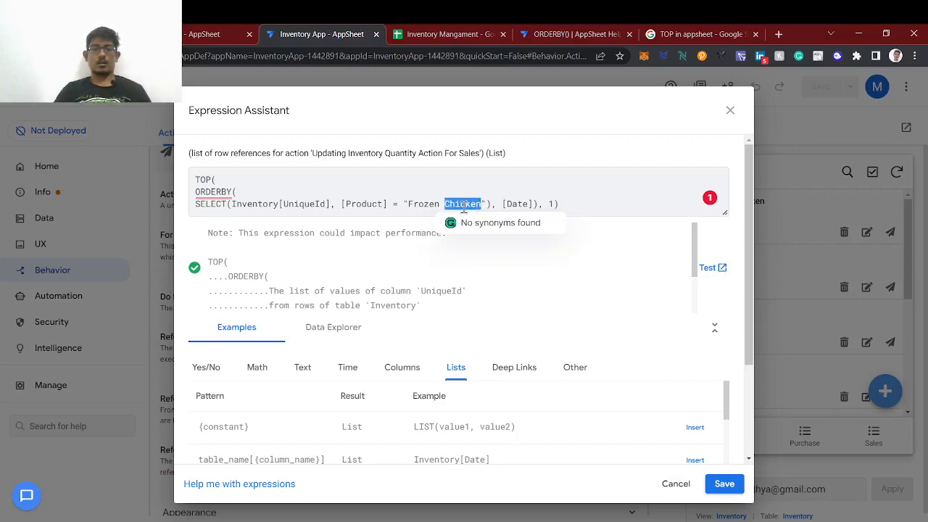
key("BackSpace")
key("BackSpace")
key("BackSpace")
key("BackSpace")
key("BackSpace")
key("BackSpace")
key("BackSpace")
key("BackSpace")
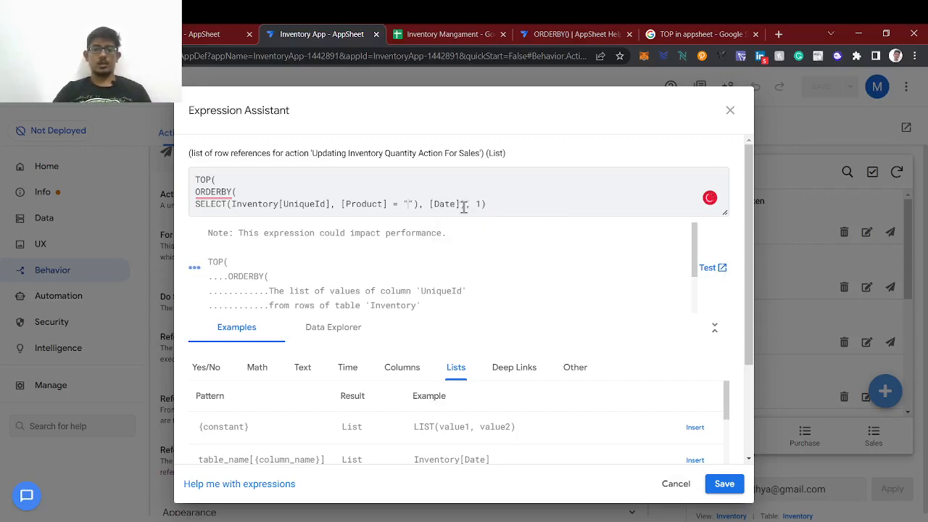
key("BackSpace")
key("BackSpace")
type("[]_THISROW")
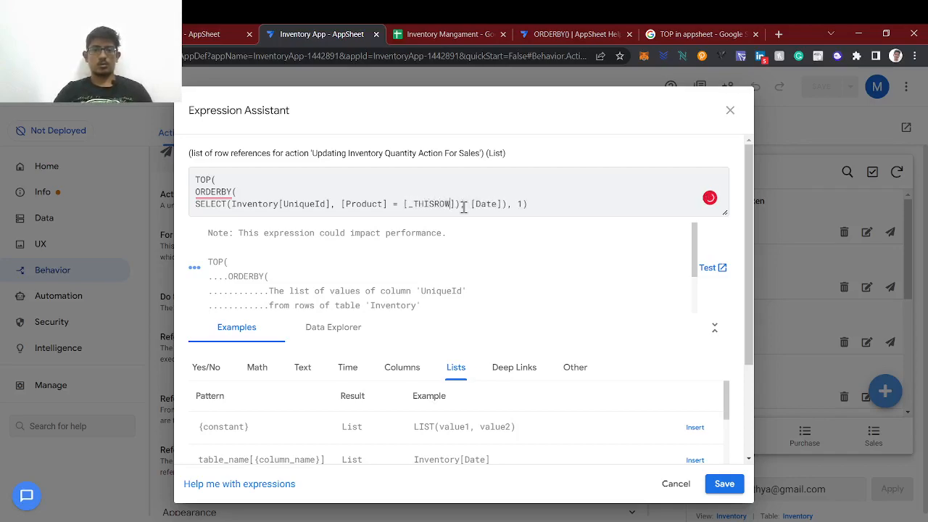
type(".[]")
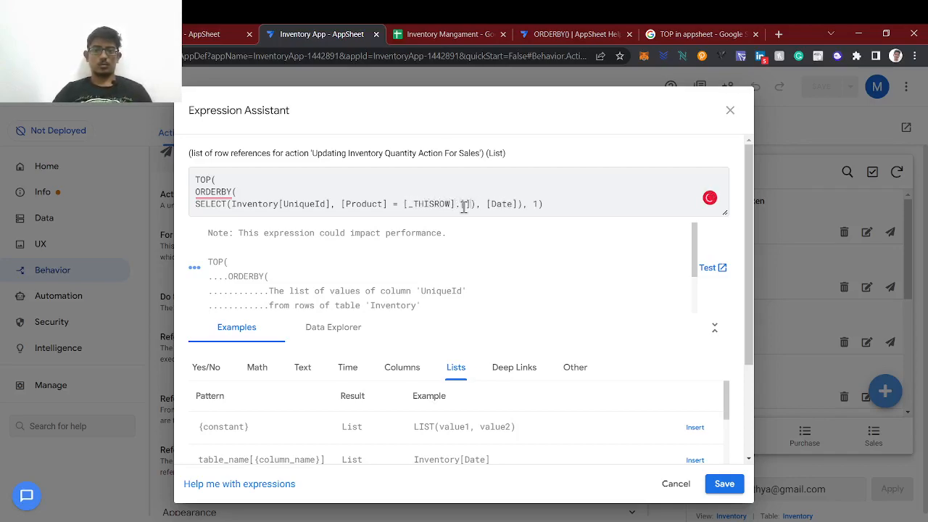
type("Pro")
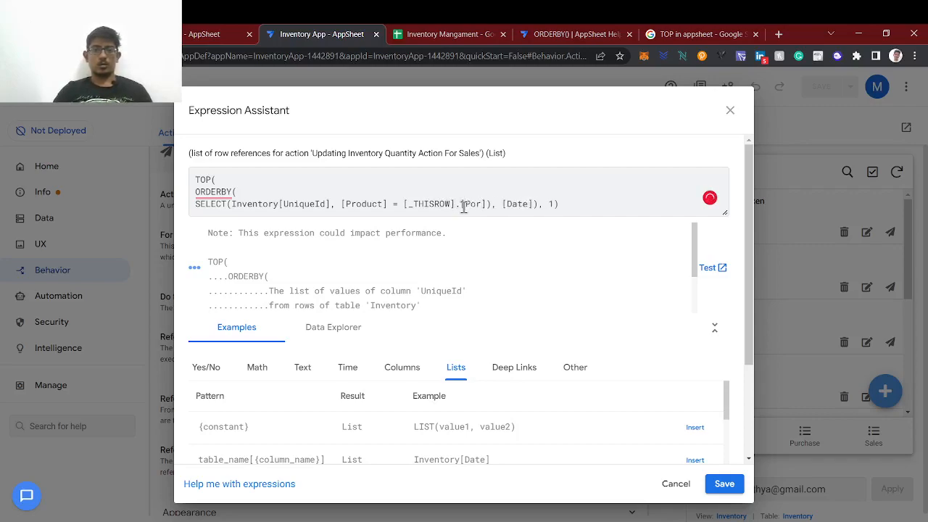
type("duct")
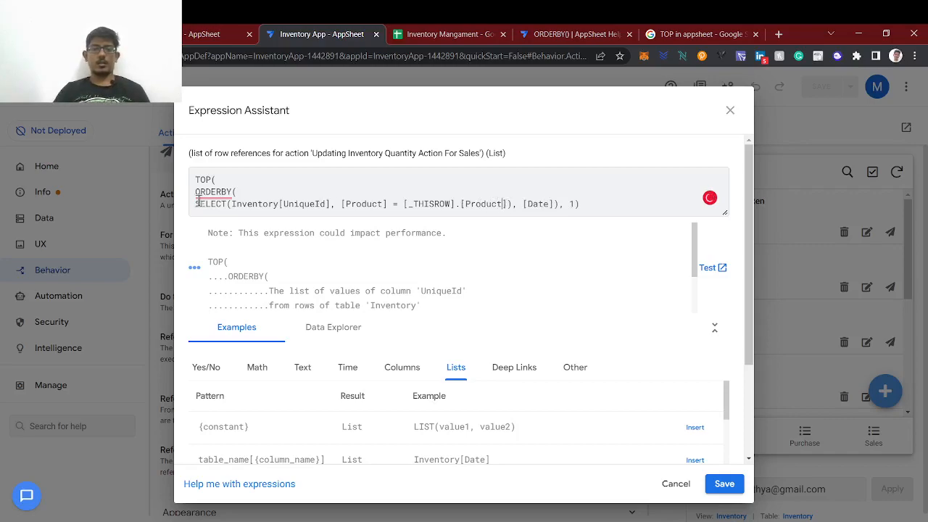
left_click(721, 483)
left_click(821, 87)
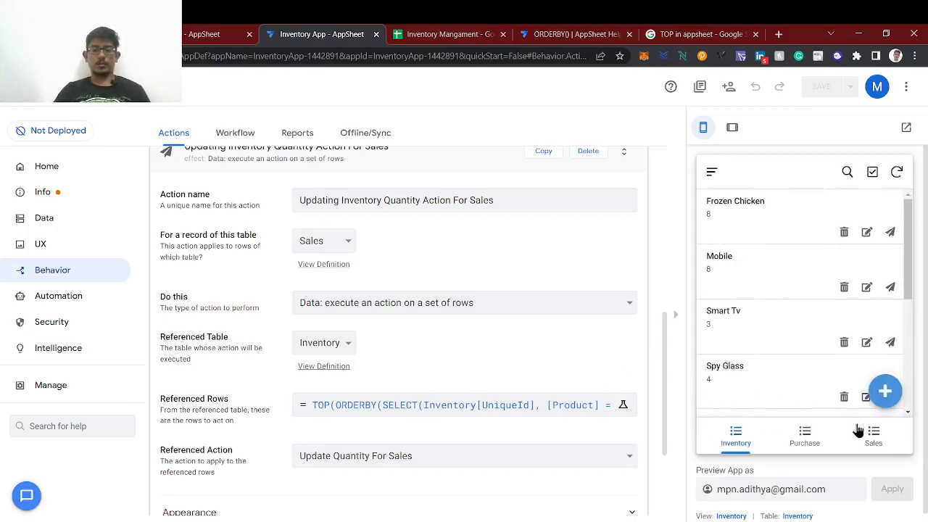
Start a new Sales record in the app preview and open its Product choices
left_click(889, 439)
left_click(884, 391)
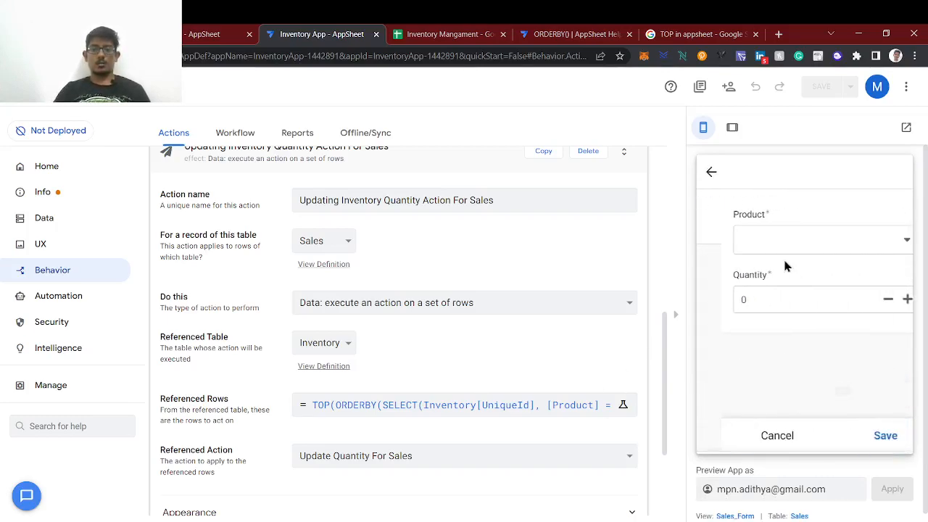
left_click(771, 242)
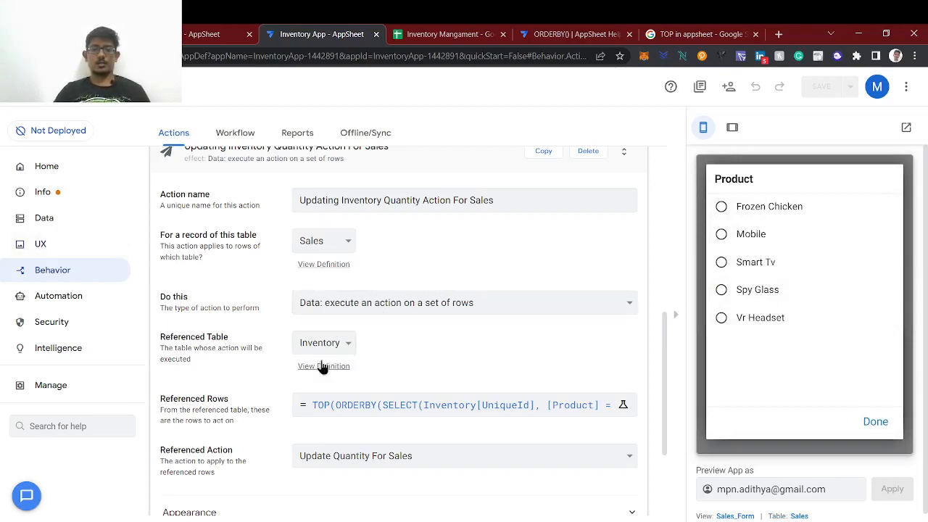
Open the Sales table's Product column definition, check its Enum type details and Valid If expression, and close it unchanged
scroll(319, 366, "down", 2)
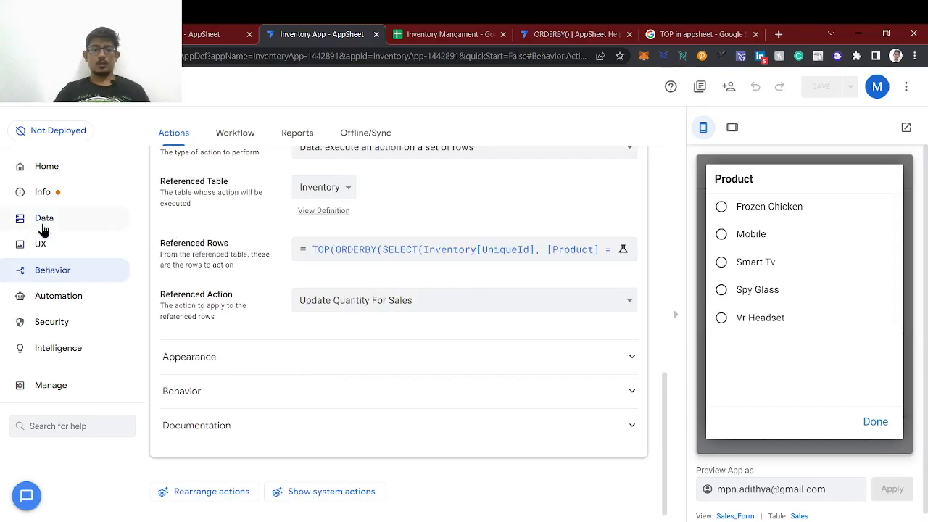
left_click(43, 220)
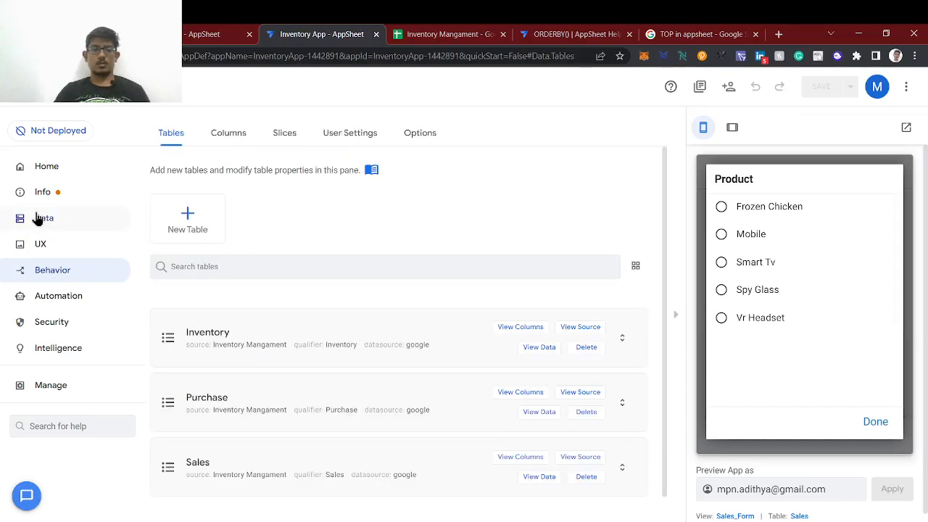
scroll(245, 444, "down", 1)
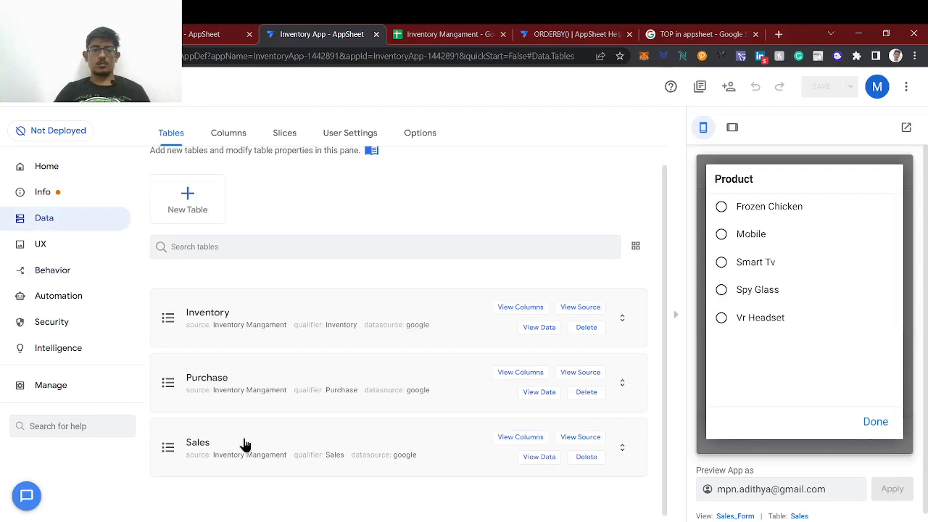
left_click(510, 438)
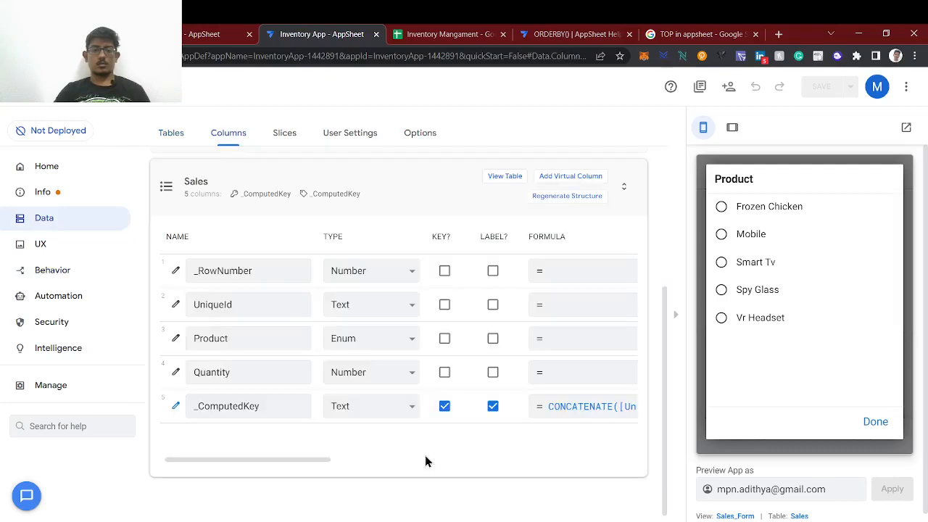
left_click(178, 341)
scroll(379, 362, "down", 3)
scroll(379, 362, "up", 3)
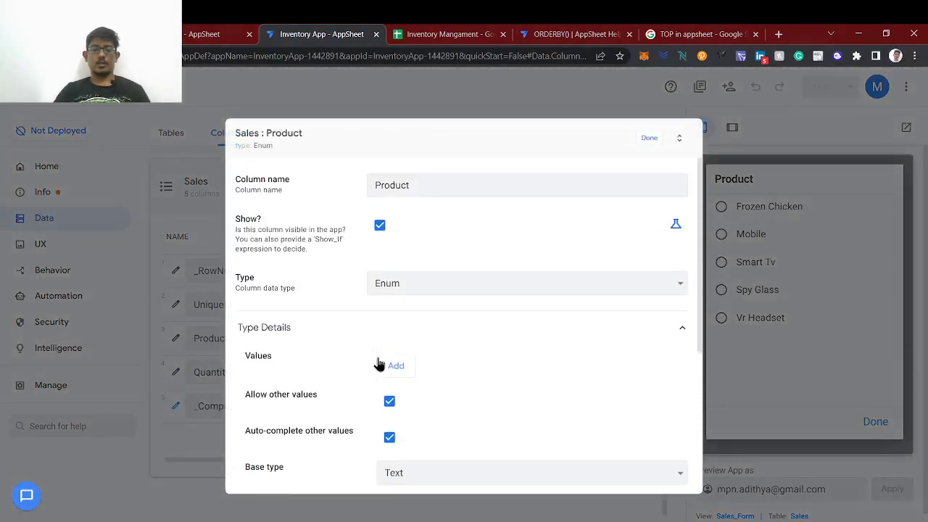
scroll(455, 288, "down", 2)
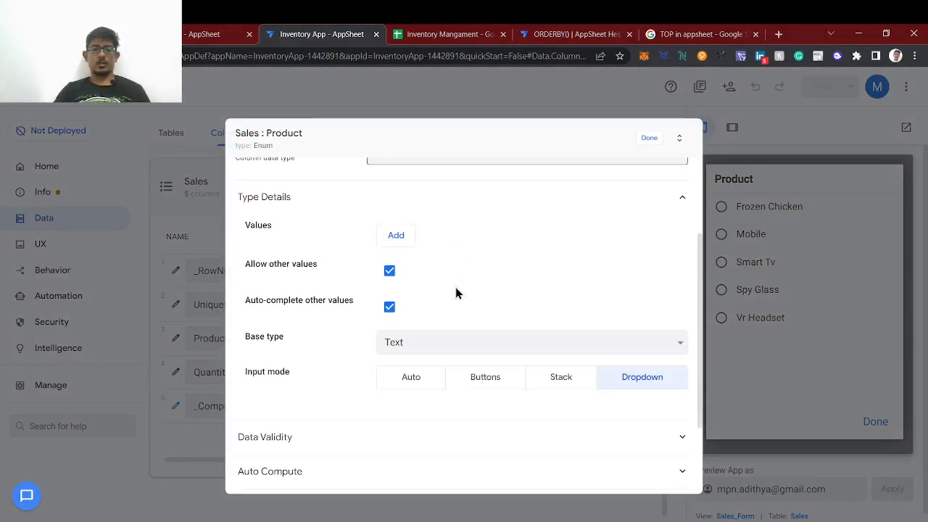
scroll(455, 288, "up", 2)
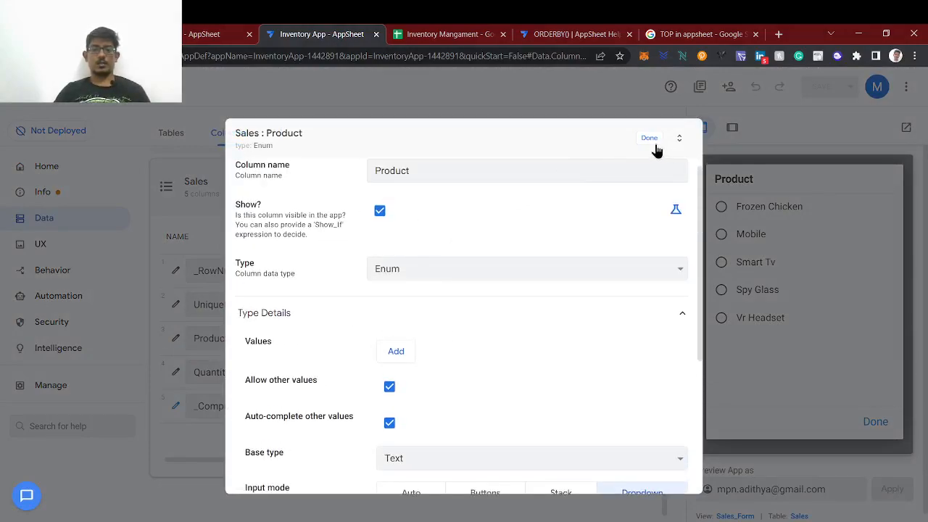
left_click(474, 29)
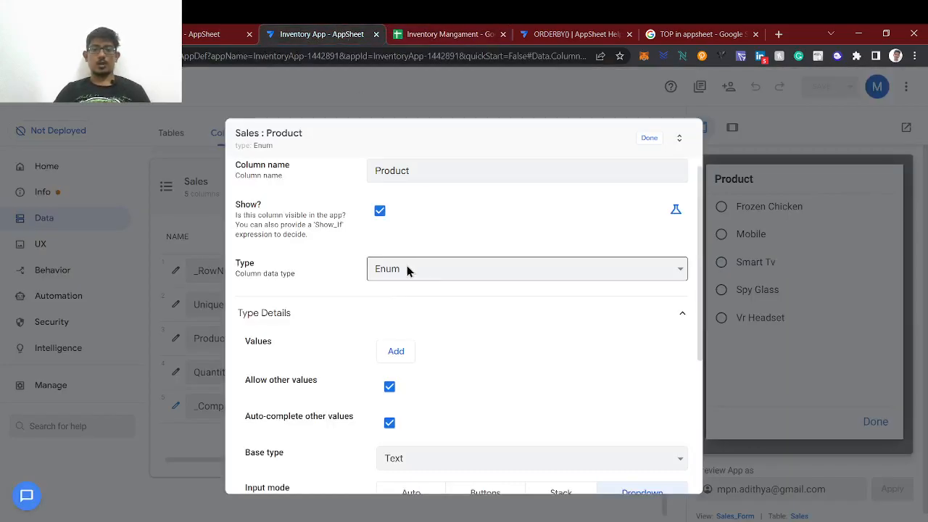
scroll(414, 381, "down", 3)
left_click(384, 328)
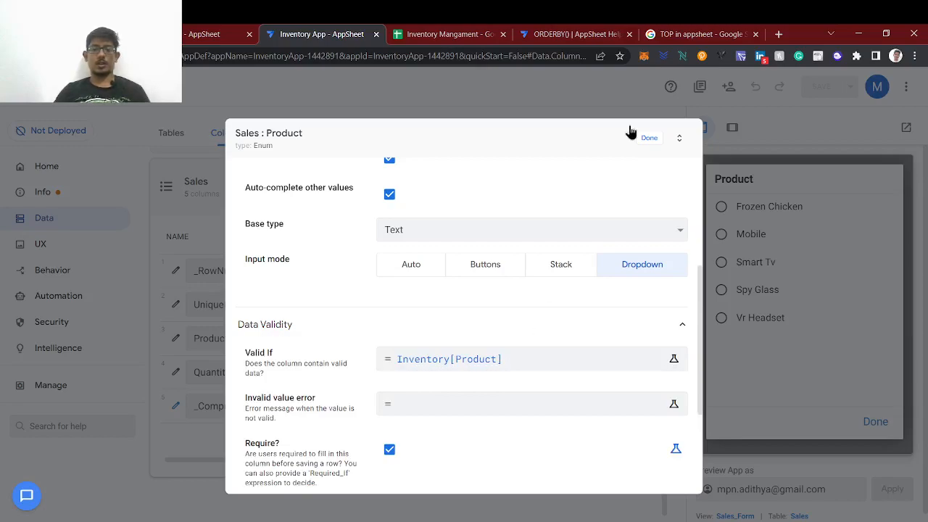
left_click(648, 138)
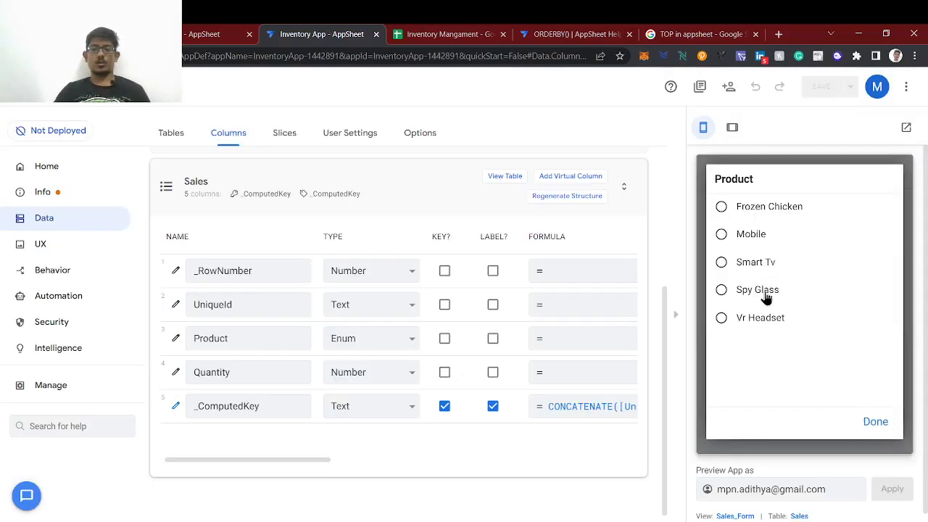
Record a sale of Frozen Chicken with quantity 5 in the app preview, save it and sync the app
left_click(759, 210)
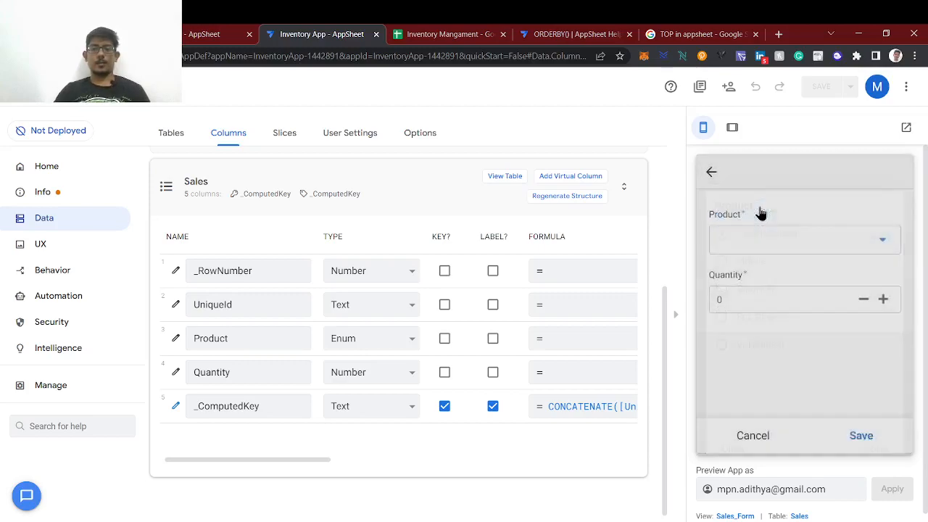
left_click(761, 312)
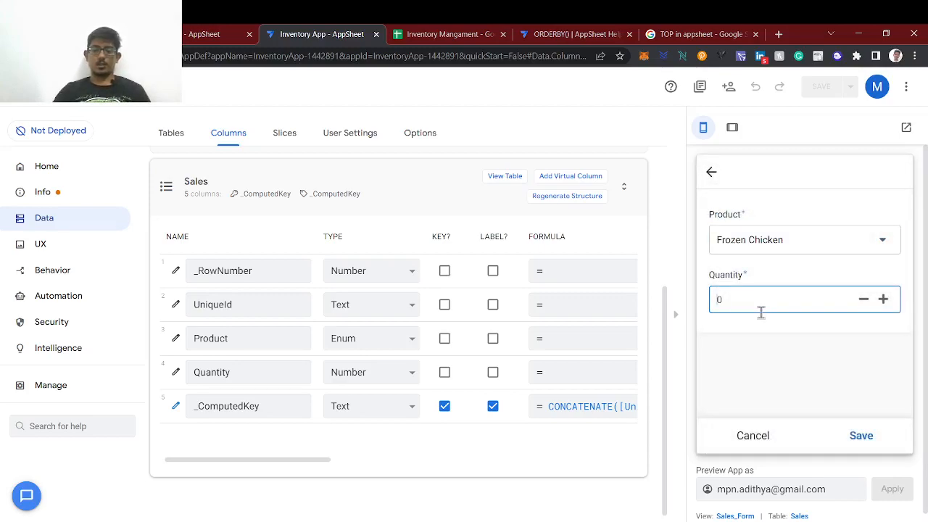
left_click(850, 434)
left_click(897, 174)
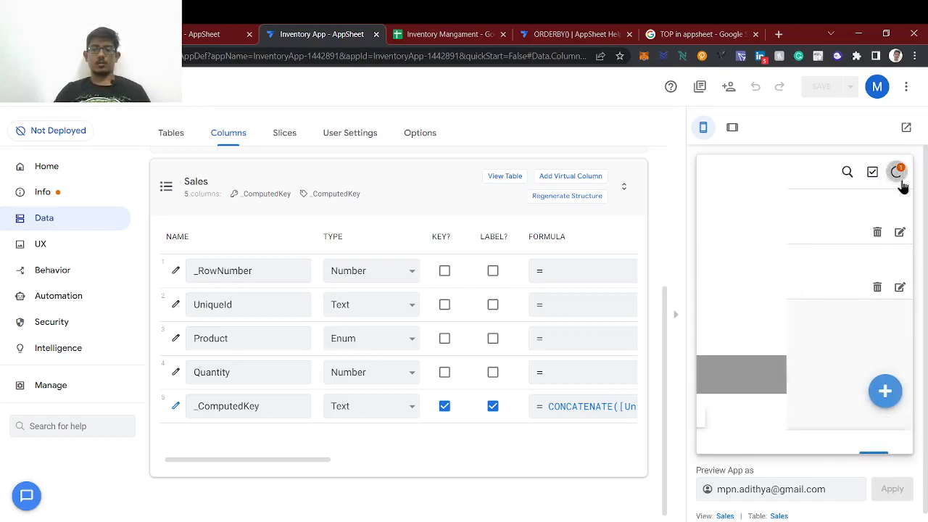
Switch to the Inventory Mangament Google Sheet and check the new Sales row and the Frozen Chicken quantities in the Inventory sheet
left_click(456, 33)
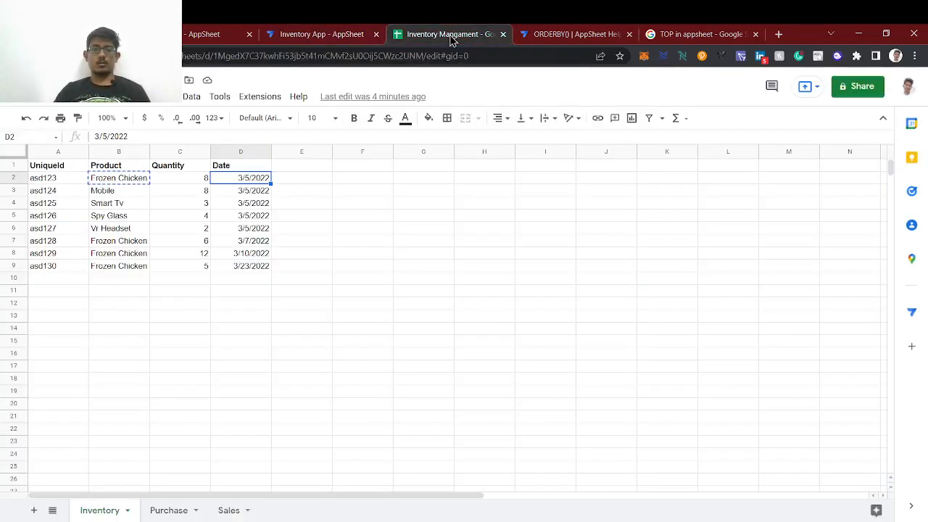
left_click(230, 509)
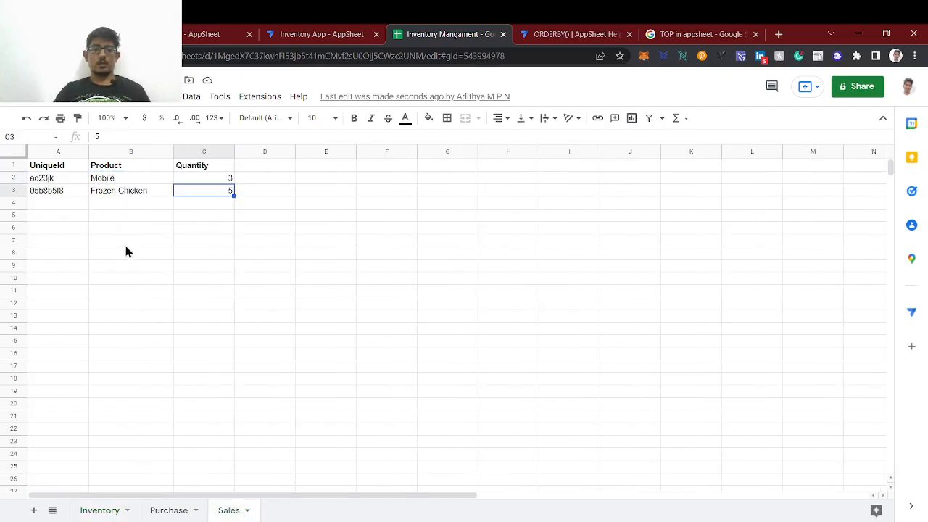
left_click(121, 200)
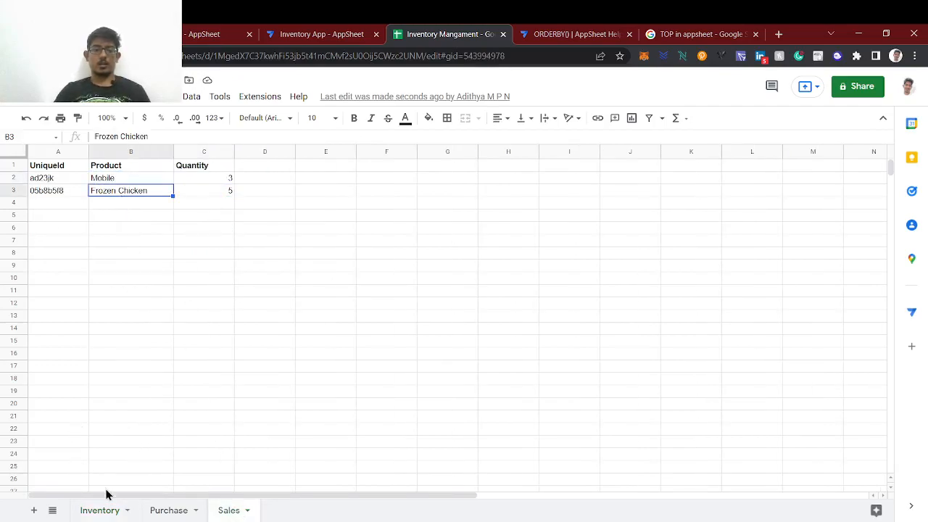
left_click(106, 512)
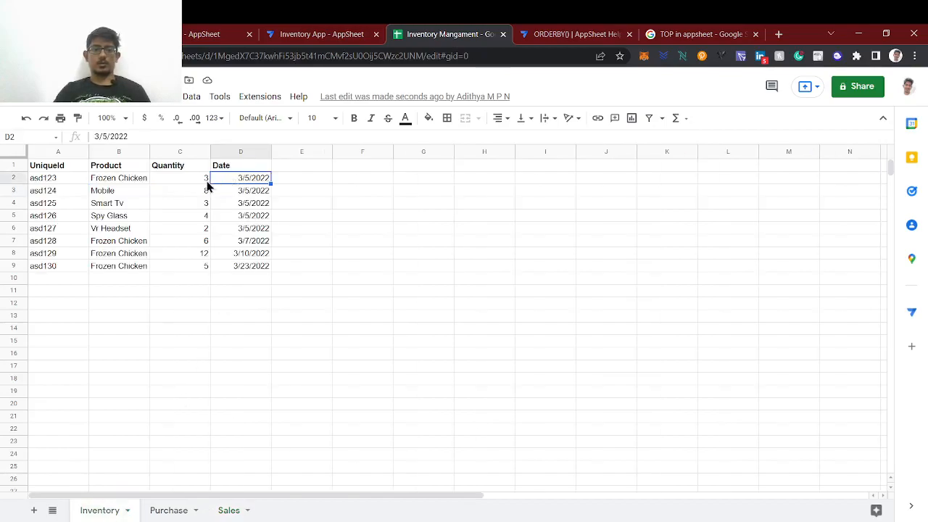
left_click(205, 181)
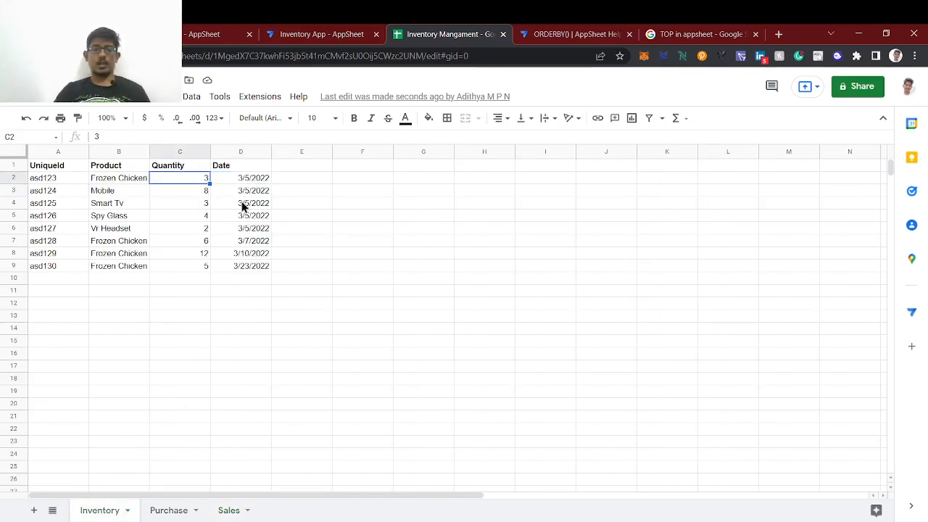
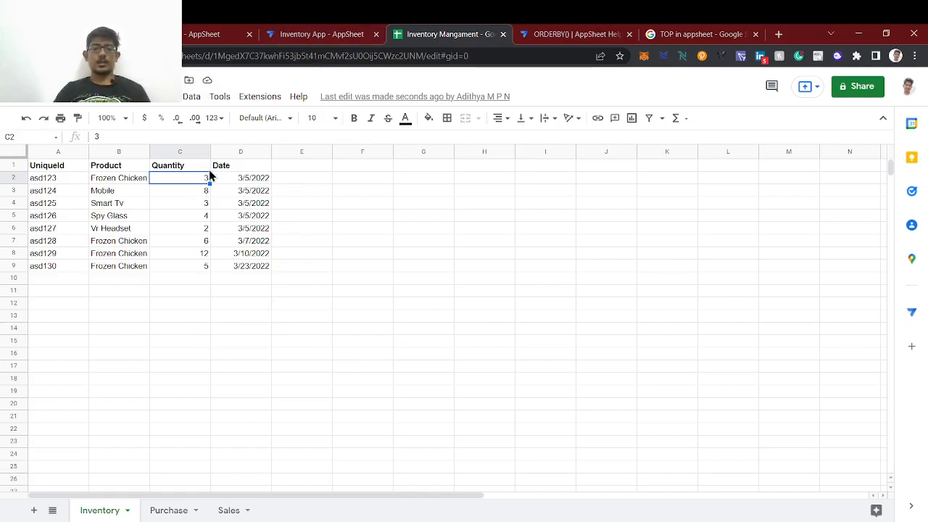
left_click(165, 246)
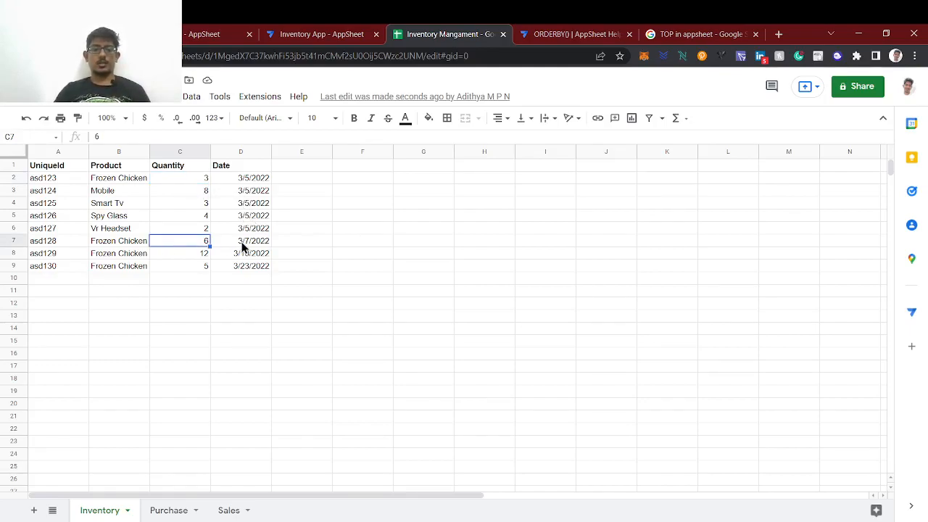
Return to AppSheet and open the Referenced rows expression of the Sales Bot's data action for editing, going over its product condition
left_click(272, 34)
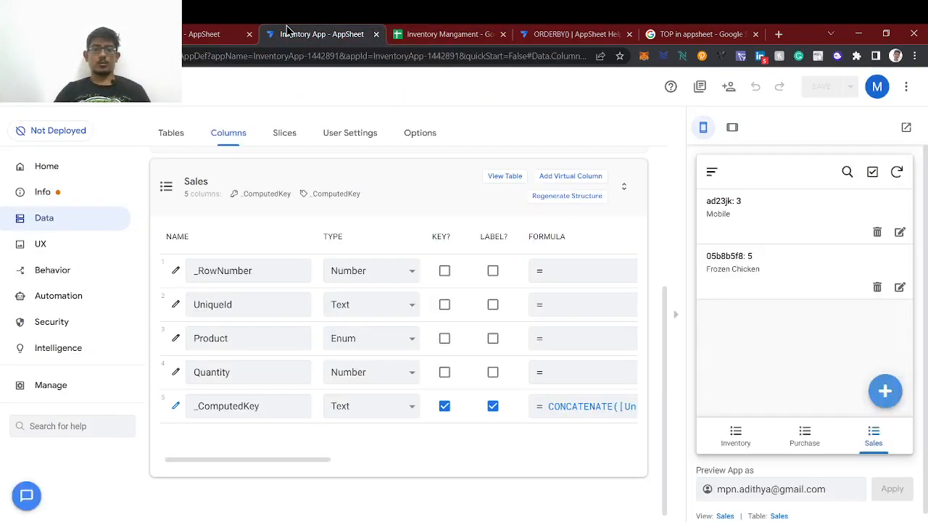
left_click(58, 295)
scroll(355, 413, "down", 5)
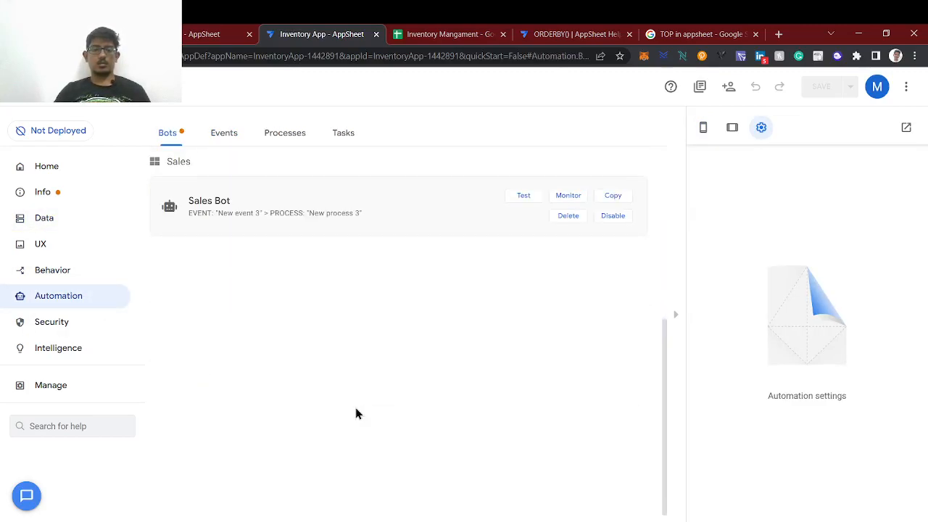
left_click(352, 200)
scroll(377, 354, "down", 3)
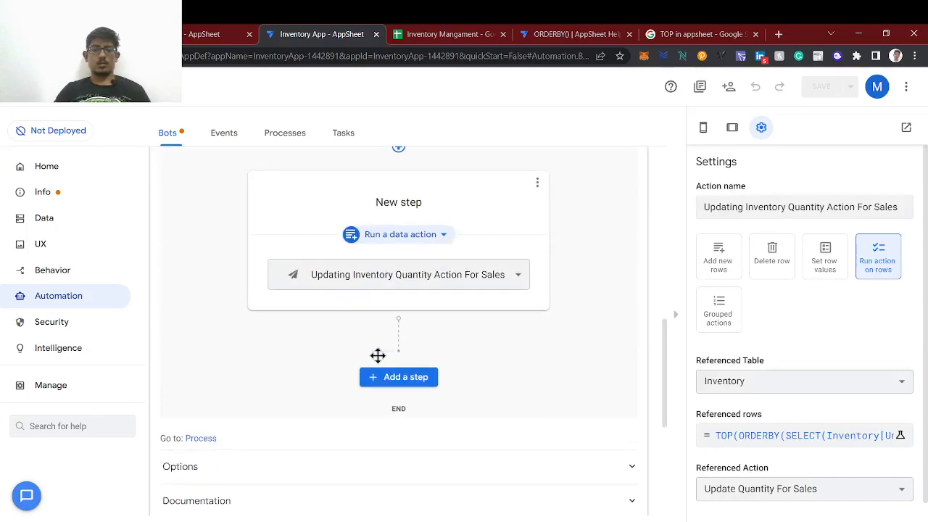
left_click(782, 439)
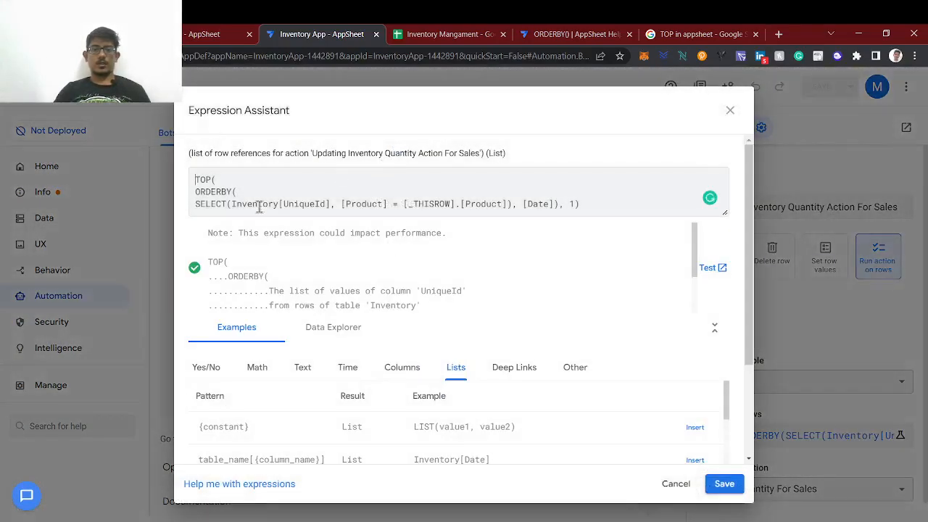
left_click_drag(342, 204, 510, 207)
left_click(509, 208)
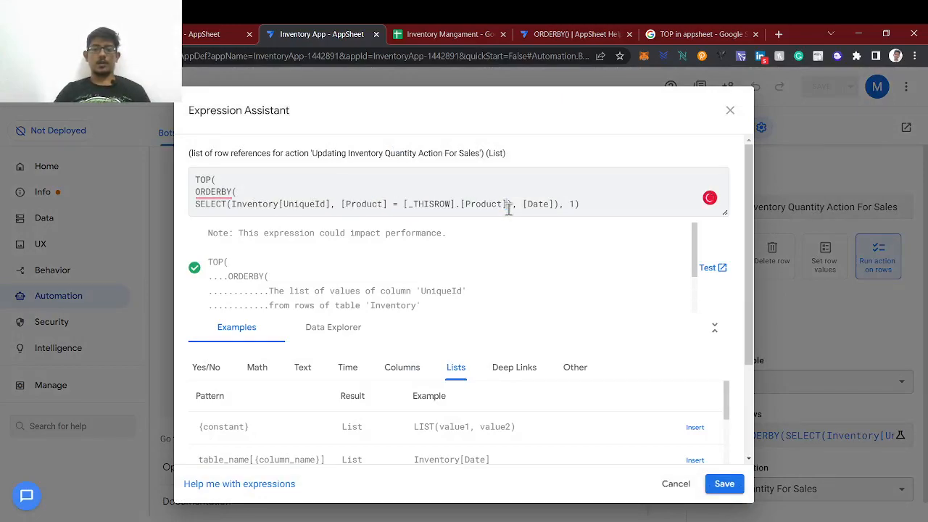
type(")")
Compare the quantities of the 3/5/2022 and 3/7/2022 Frozen Chicken batches in the Inventory sheet
left_click(458, 29)
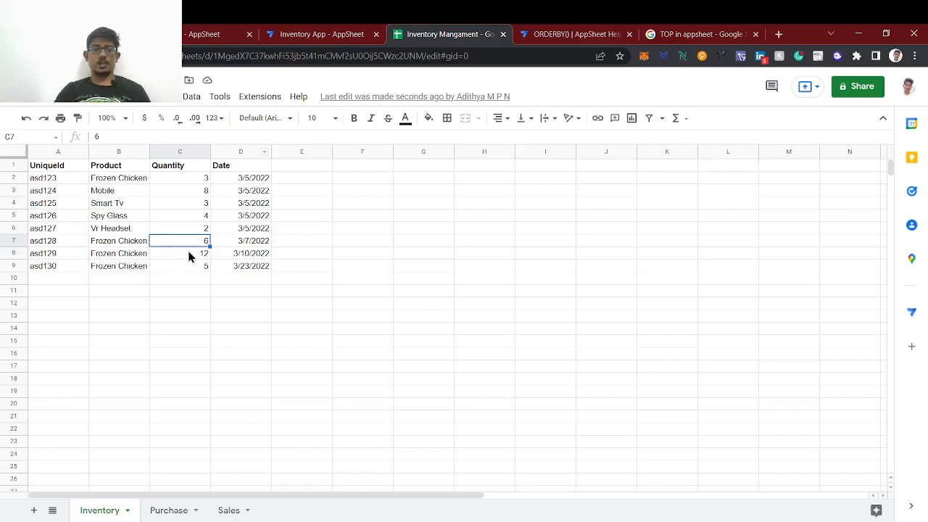
left_click(175, 182)
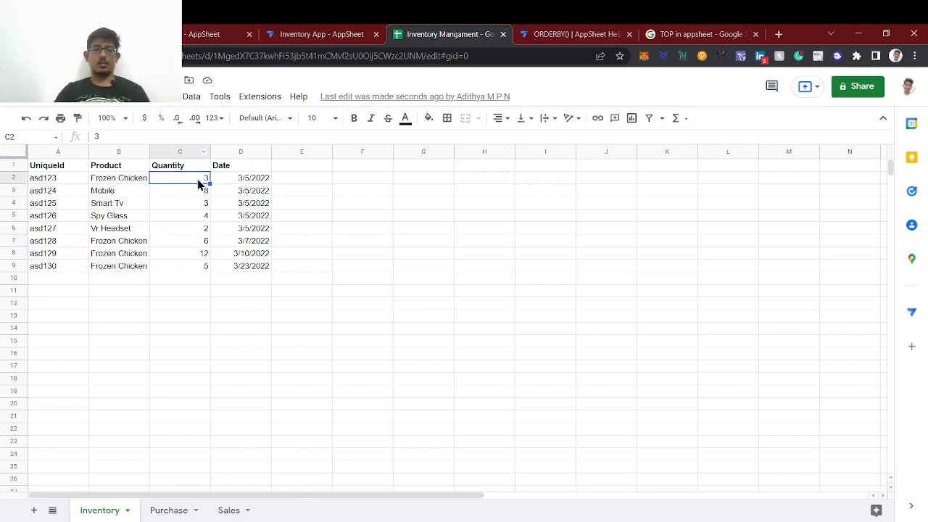
left_click(200, 242)
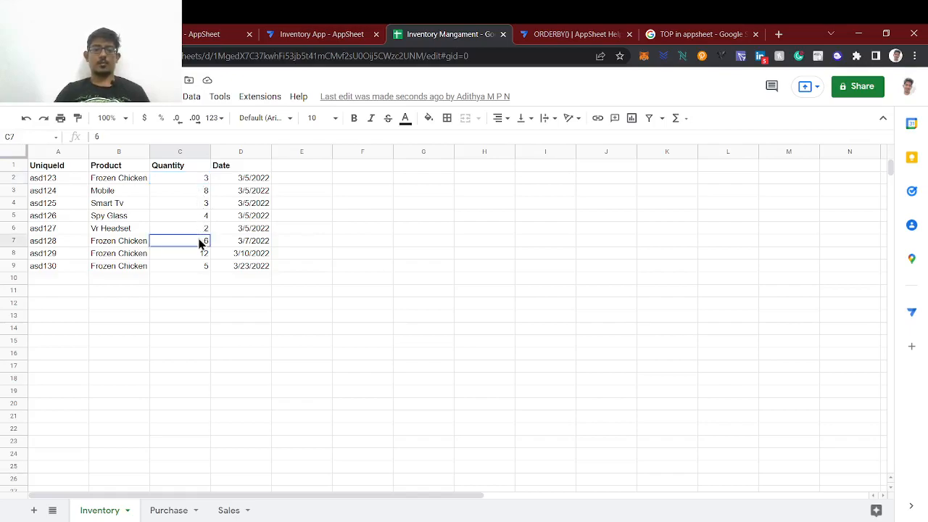
Start an AND( ) around the [Product] = [_THISROW].[Product] condition in the SELECT, adding a comma for a second condition
left_click(348, 32)
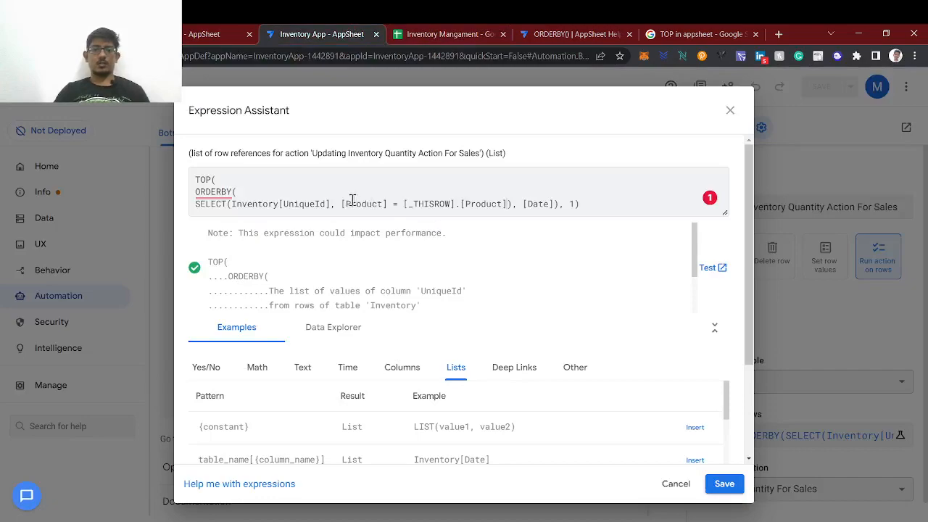
type("AND(")
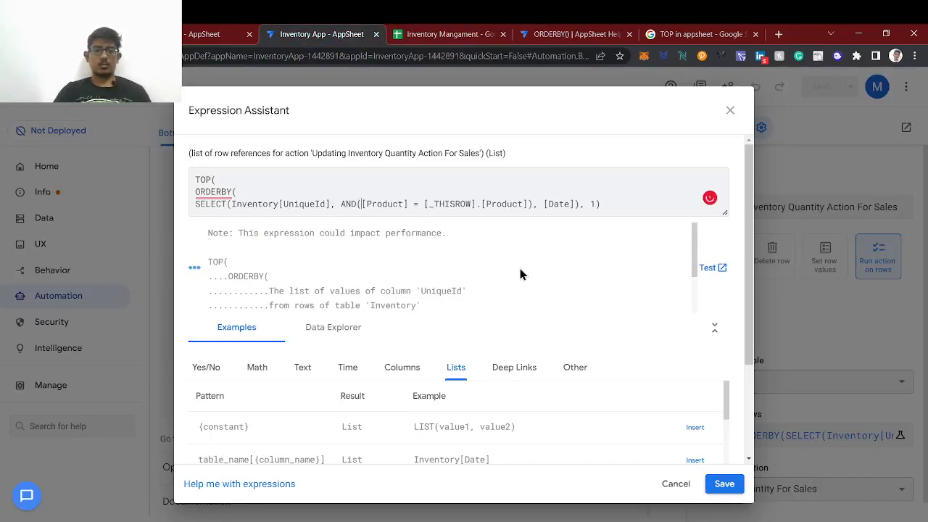
left_click(528, 203)
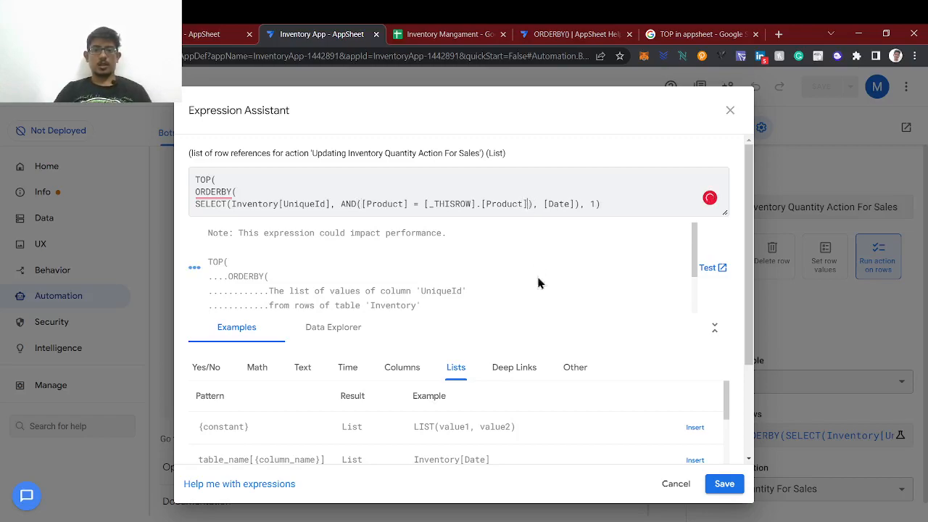
type(", )")
Add [Quantity] > 0 as the second AND( ) condition in the SELECT, with parentheses balanced, then save the expression and the app
left_click(434, 32)
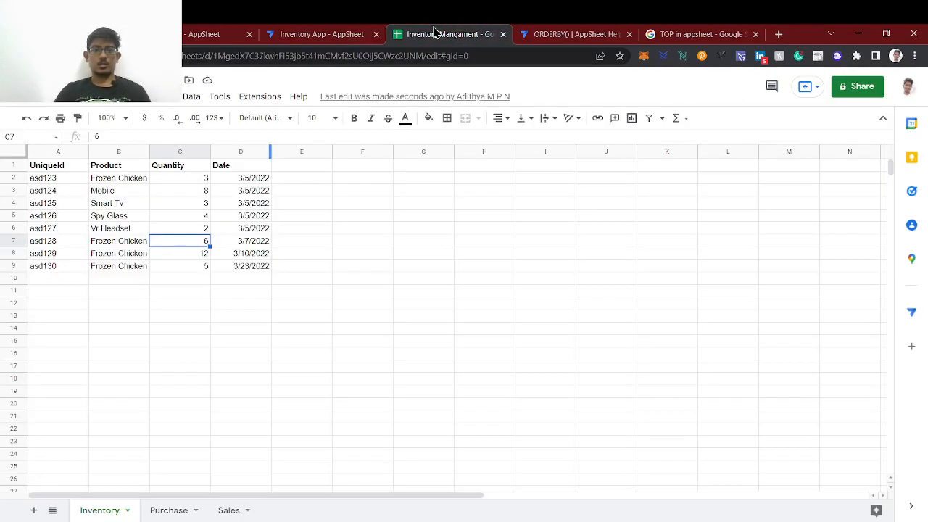
left_click(176, 171)
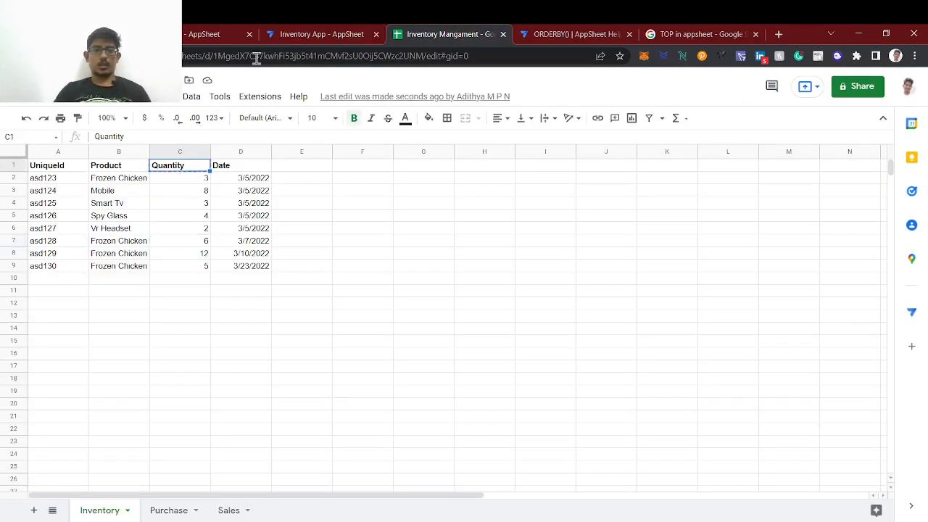
left_click(300, 32)
type("[Quantity] ), [Date]), 1")
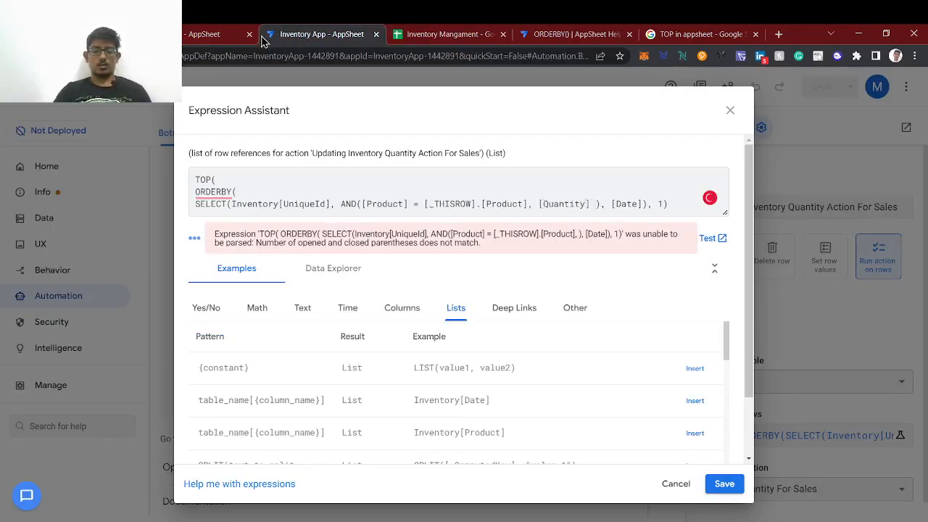
type(" > 0)),")
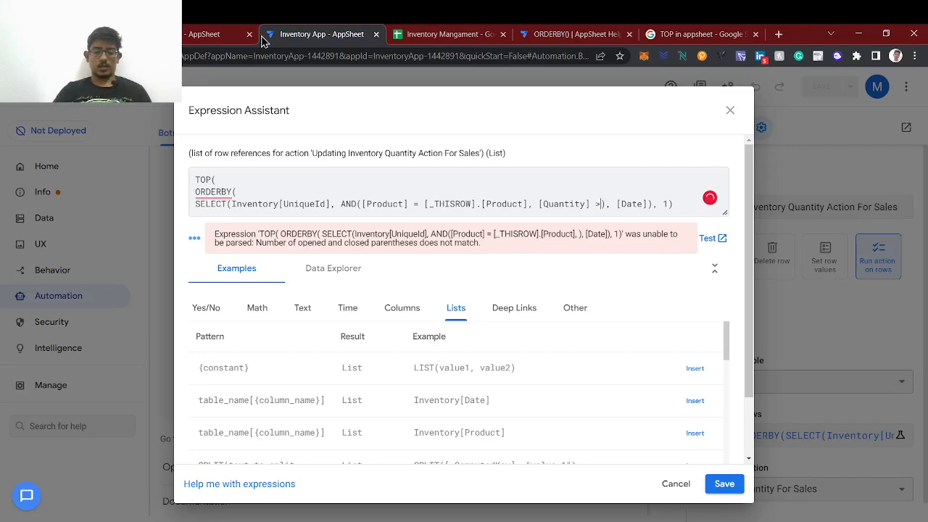
type(" [Date]")
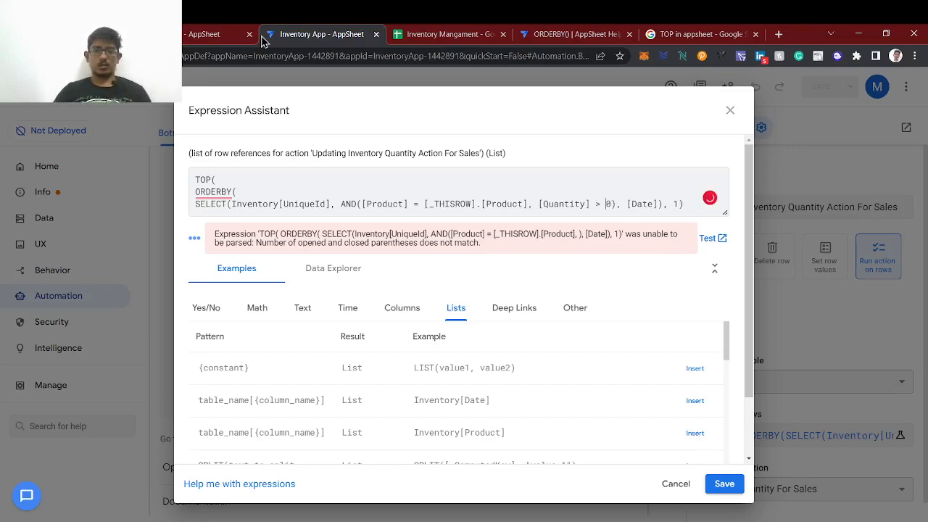
type(")")
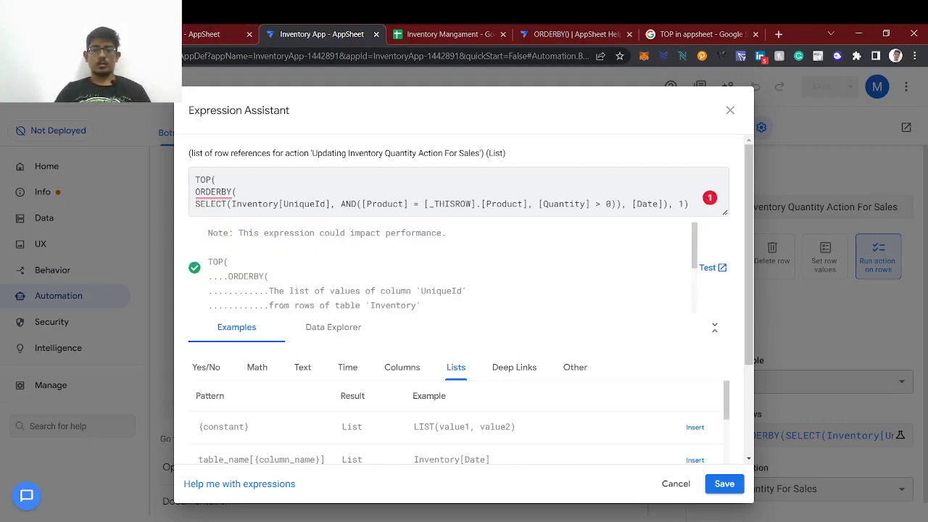
left_click(724, 484)
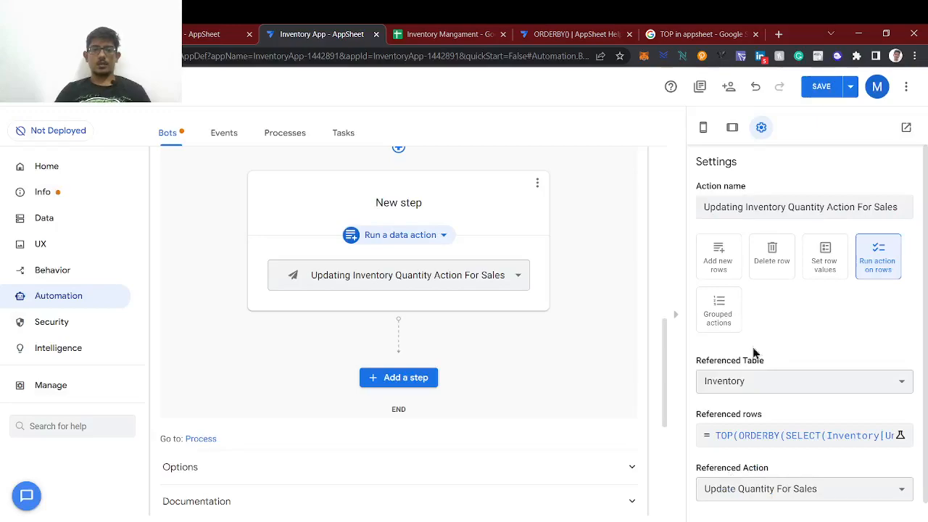
left_click(834, 96)
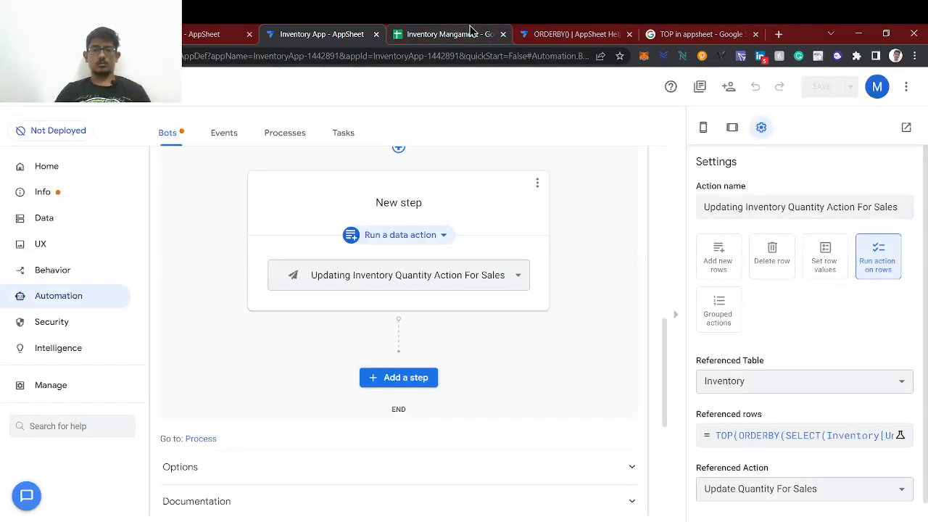
Check the Frozen Chicken stock in the Inventory sheet, then record a sale of 3 Frozen Chicken in the app preview and sync it
left_click(449, 35)
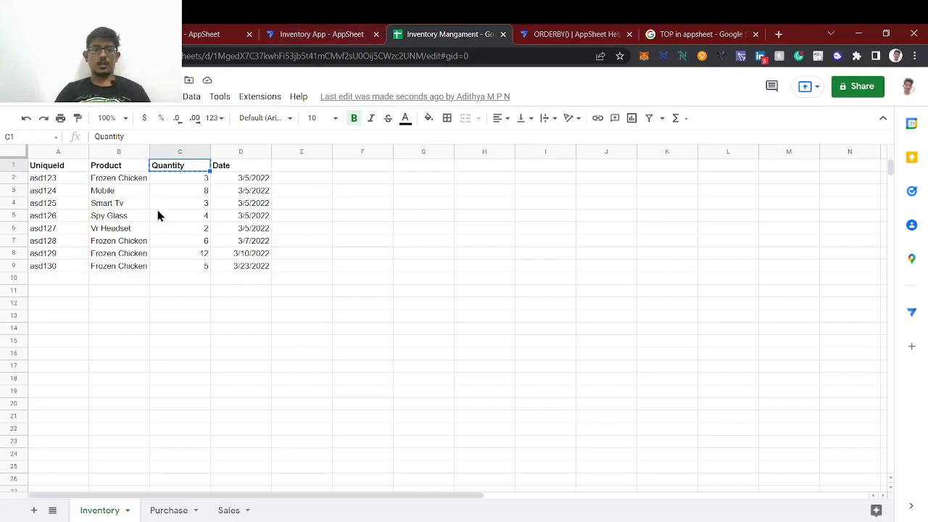
left_click(296, 33)
left_click(70, 267)
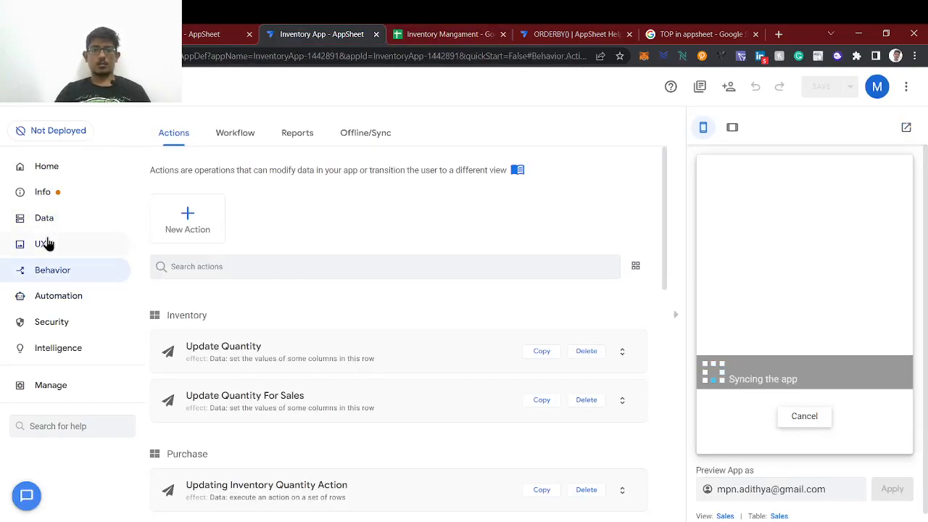
left_click(46, 243)
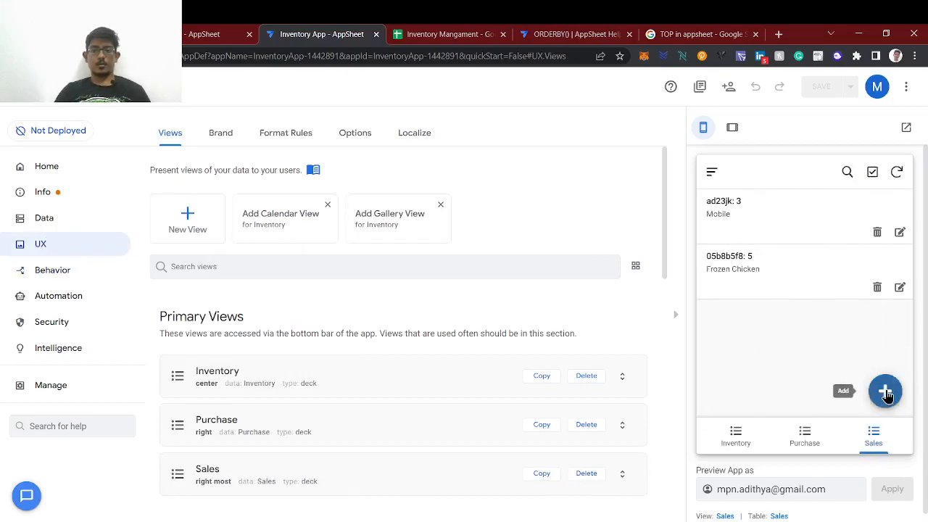
left_click(886, 389)
left_click(770, 240)
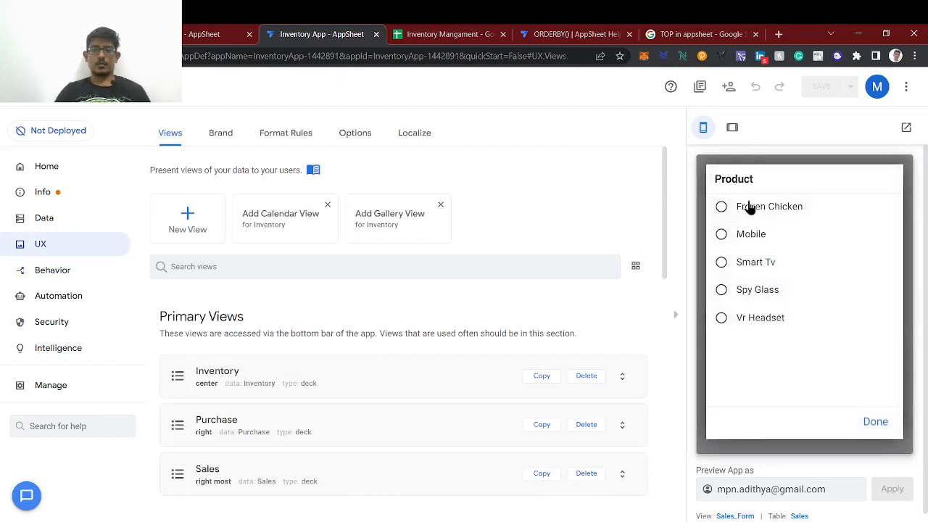
left_click(750, 208)
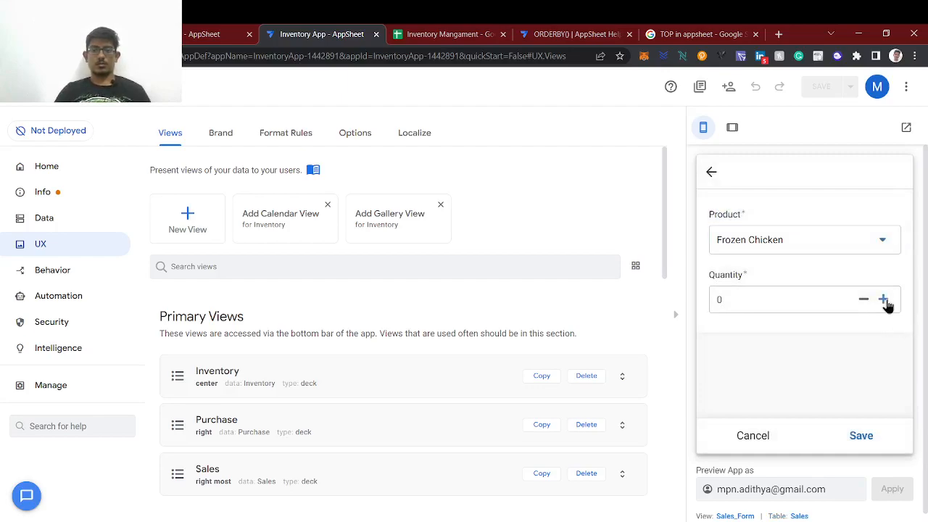
left_click(860, 435)
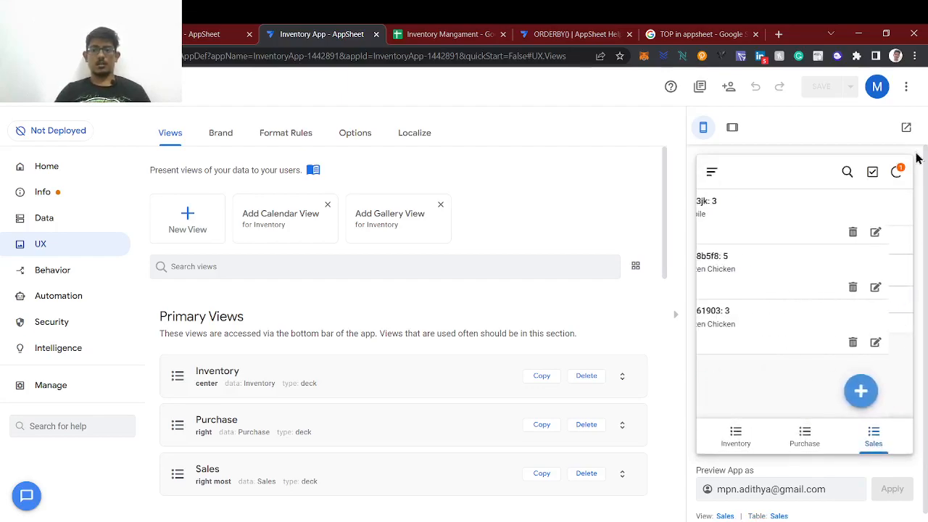
left_click(899, 172)
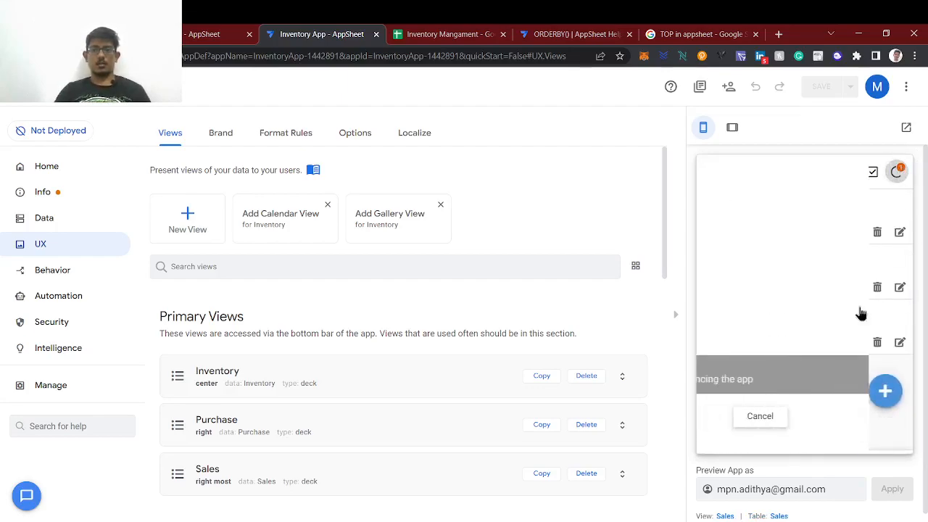
Switch to the Inventory Mangament Google Sheet and check the new Sales row and the 3/5/2022 Frozen Chicken quantity in Inventory
left_click(417, 29)
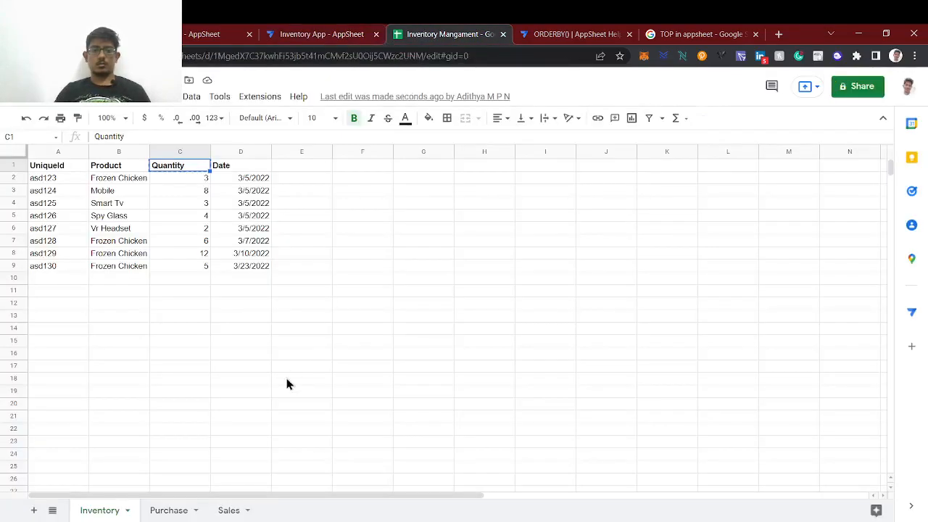
left_click(224, 511)
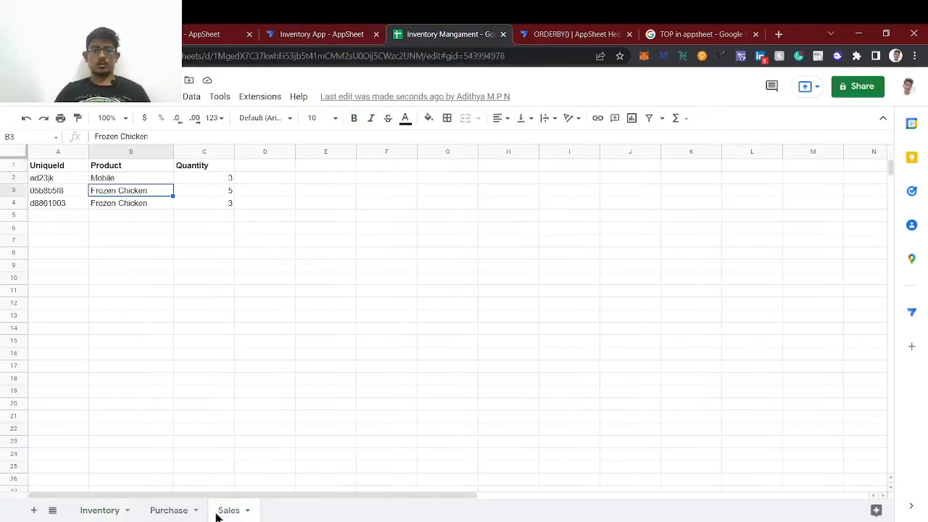
left_click(114, 513)
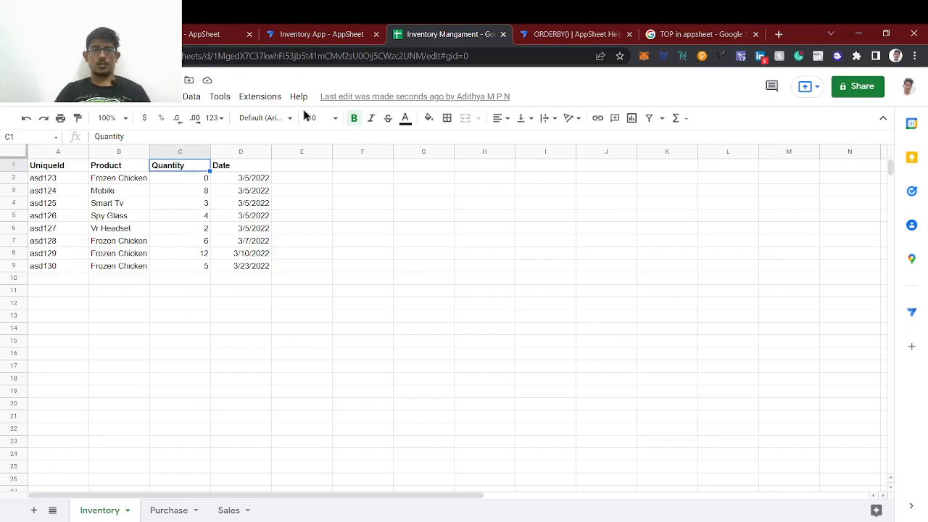
Return to AppSheet and save another Frozen Chicken sale with quantity 2, checking the 3/7/2022 batch in the Inventory sheet before saving
left_click(310, 33)
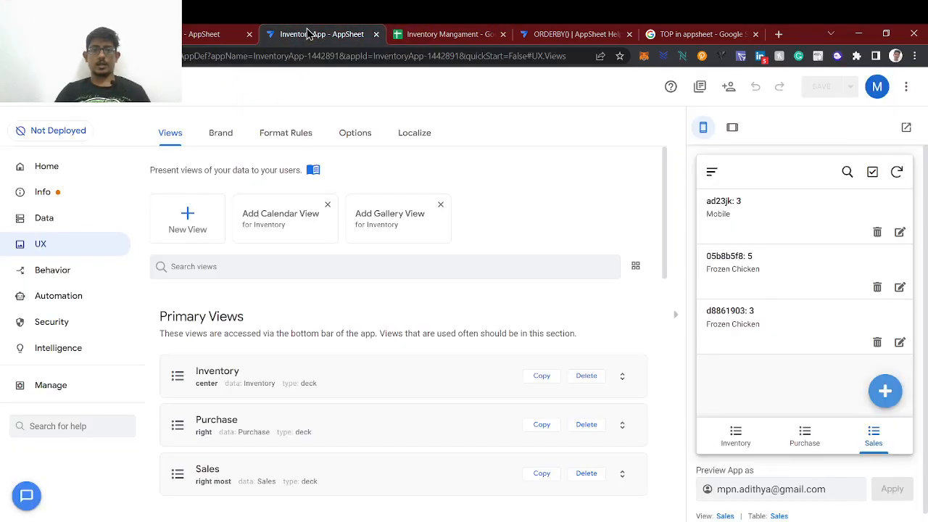
left_click(885, 392)
left_click(824, 246)
left_click(770, 214)
left_click(758, 292)
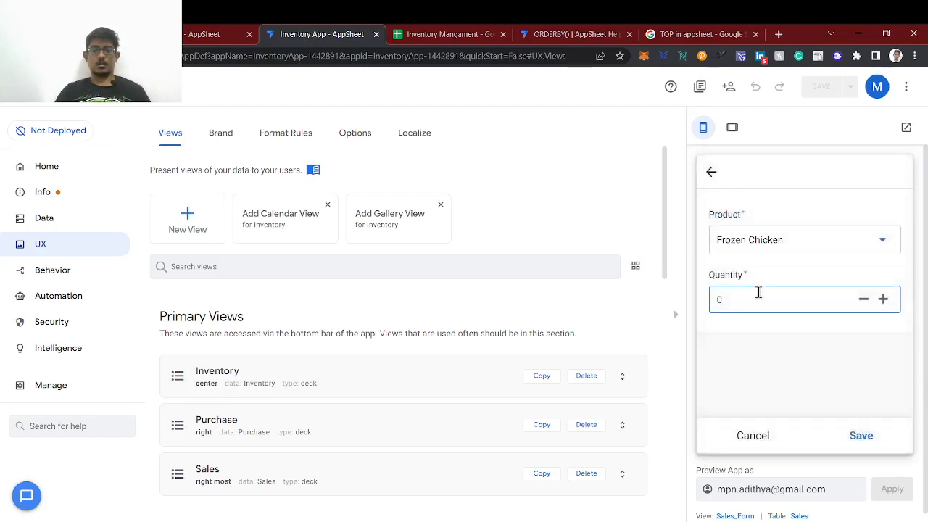
left_click(438, 34)
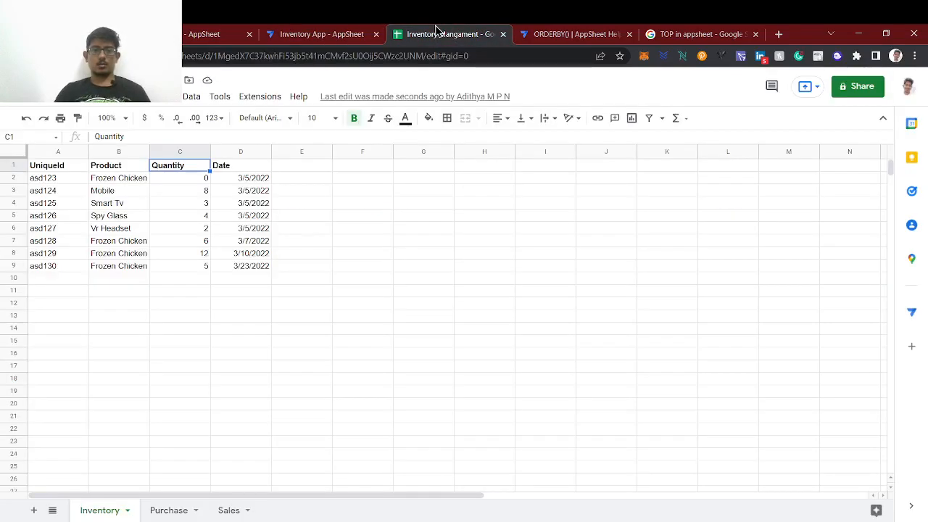
left_click(334, 30)
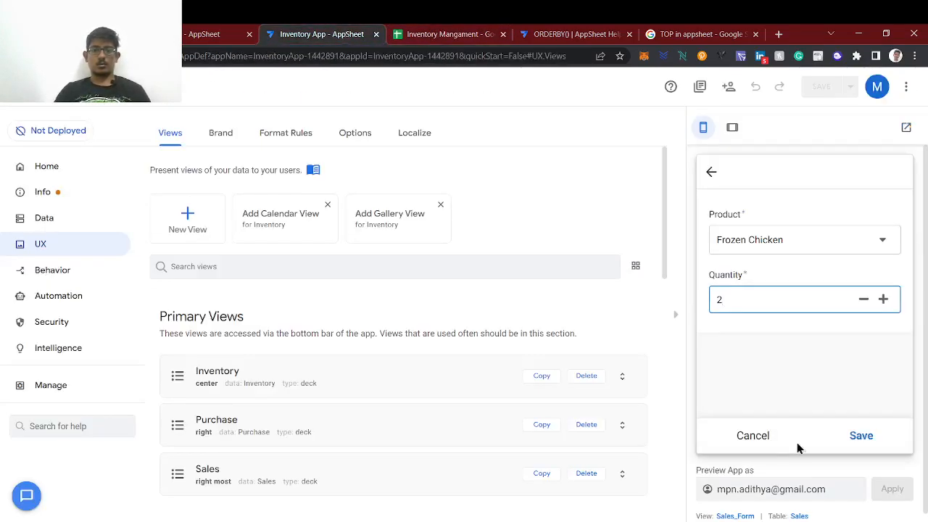
left_click(436, 32)
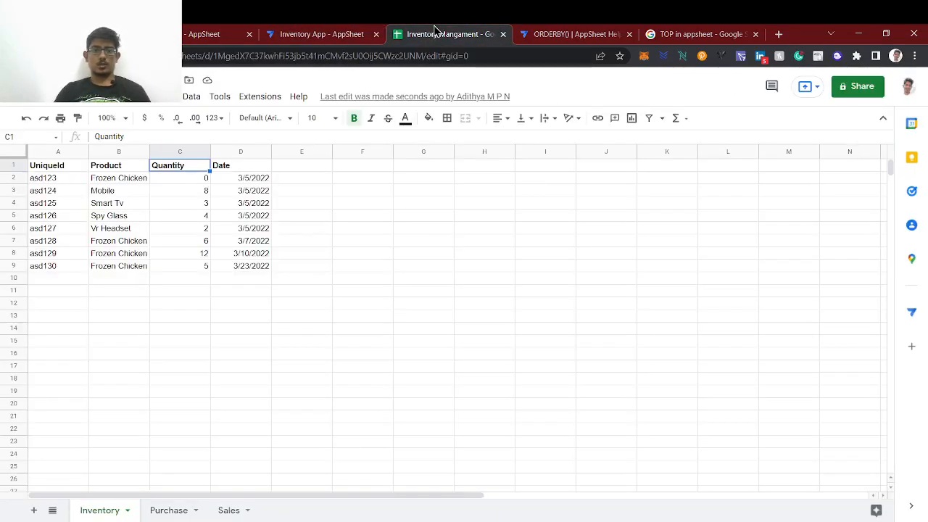
left_click(195, 246)
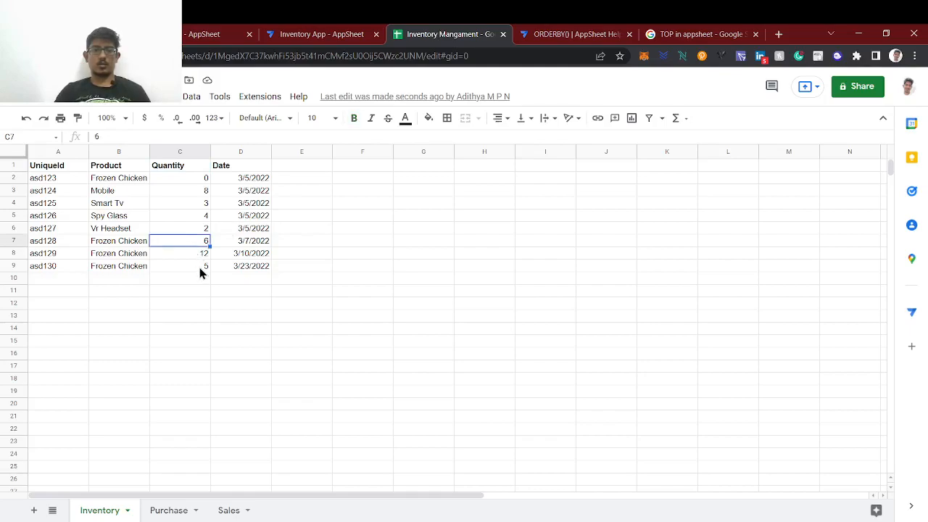
left_click(286, 32)
left_click(860, 435)
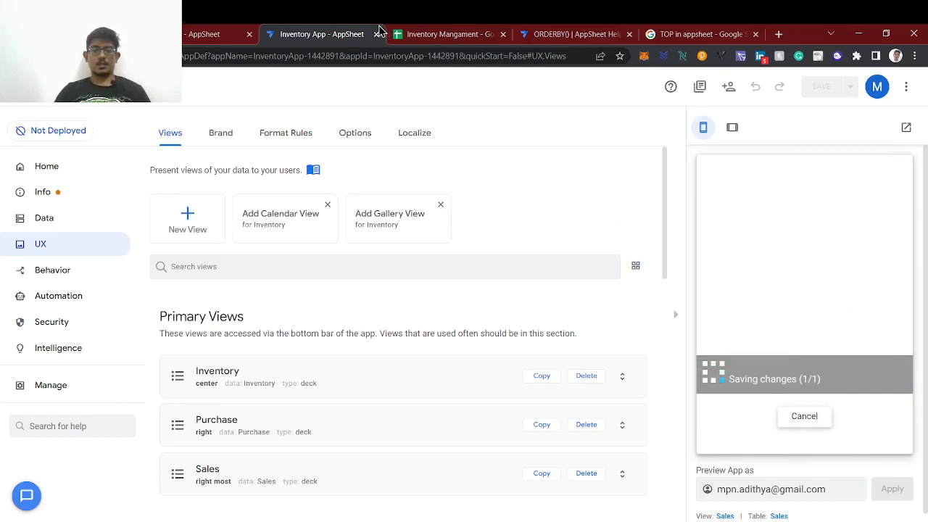
Switch to the Google Sheet and check how the second sale affected the 3/7/2022 and 3/10/2022 Frozen Chicken batches
left_click(420, 33)
left_click(235, 510)
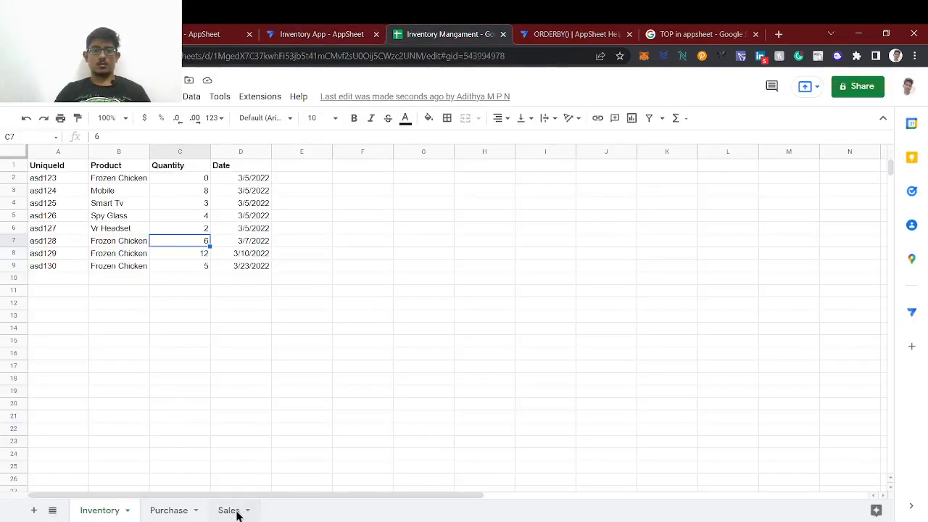
left_click(110, 511)
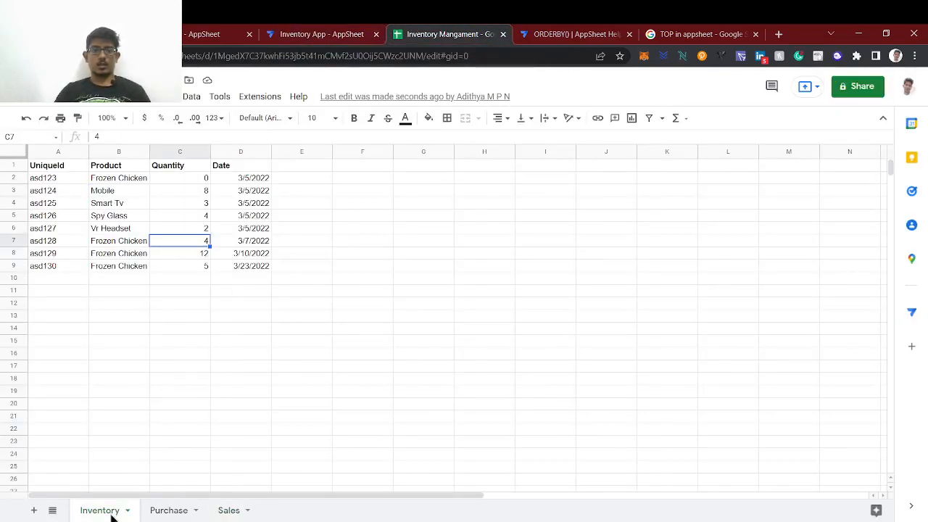
left_click(249, 244)
left_click(204, 257)
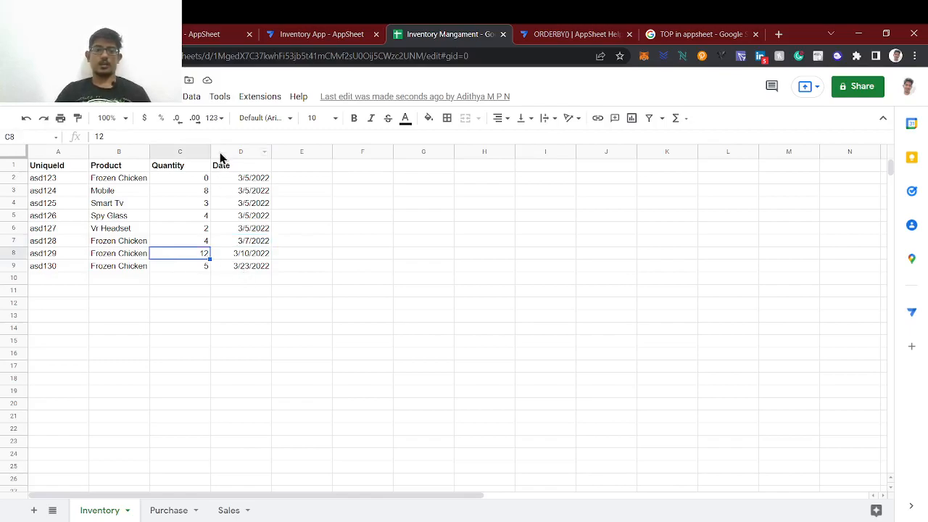
Return to AppSheet, record a sale of 2 Mobile in the Sales form and sync the app
left_click(316, 35)
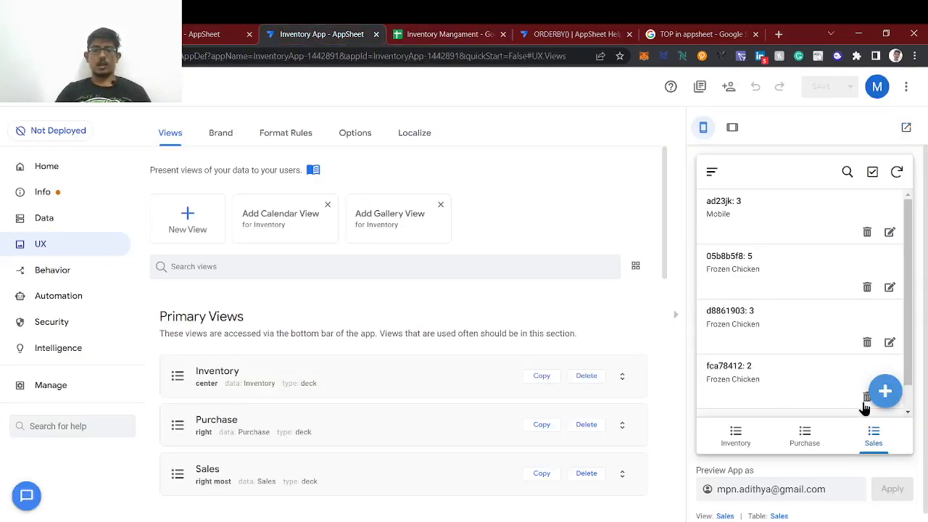
left_click(885, 391)
left_click(769, 253)
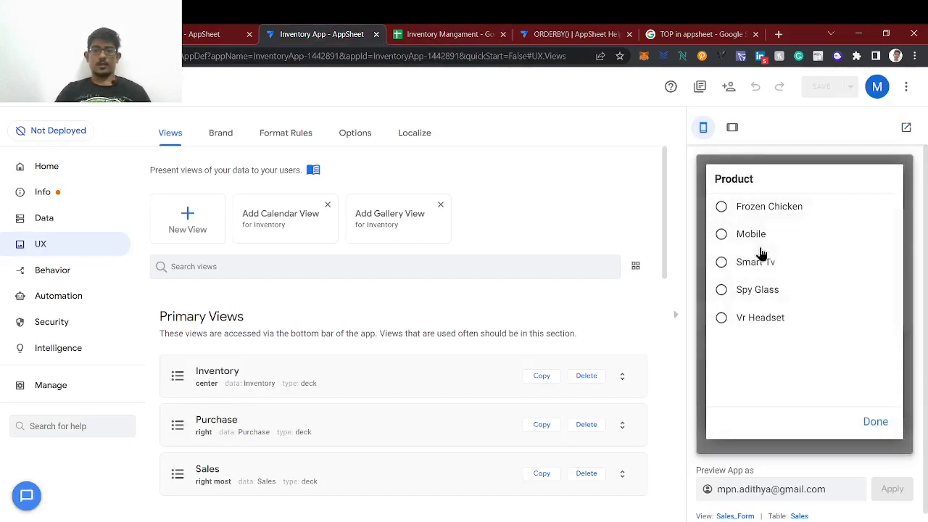
left_click(749, 242)
left_click(883, 301)
left_click(884, 301)
left_click(884, 301)
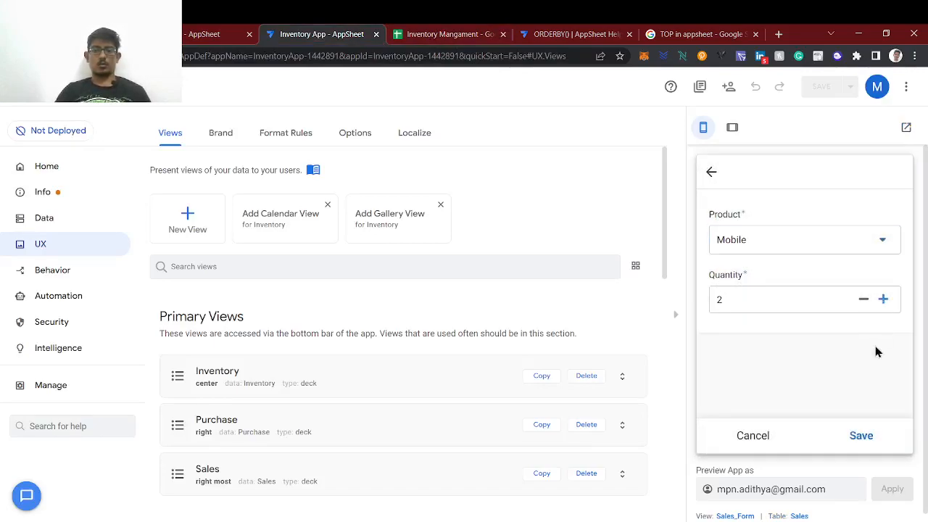
left_click(862, 436)
left_click(898, 171)
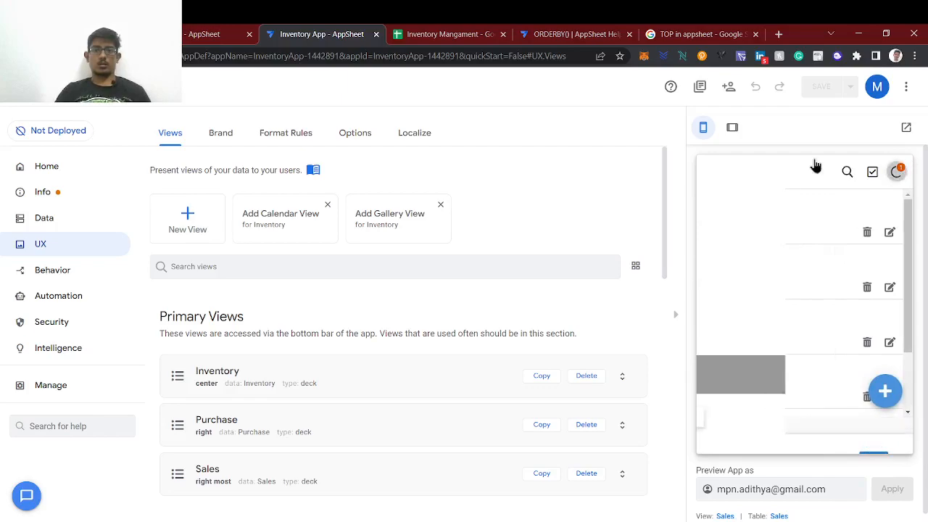
Switch to the Google Sheet and check the new Sales row and the Mobile quantity in the Inventory sheet
left_click(451, 34)
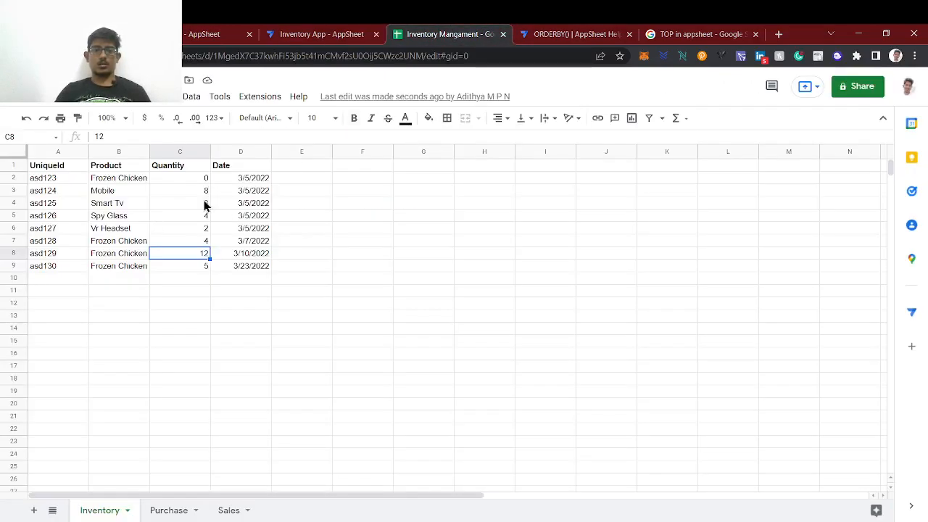
left_click(229, 511)
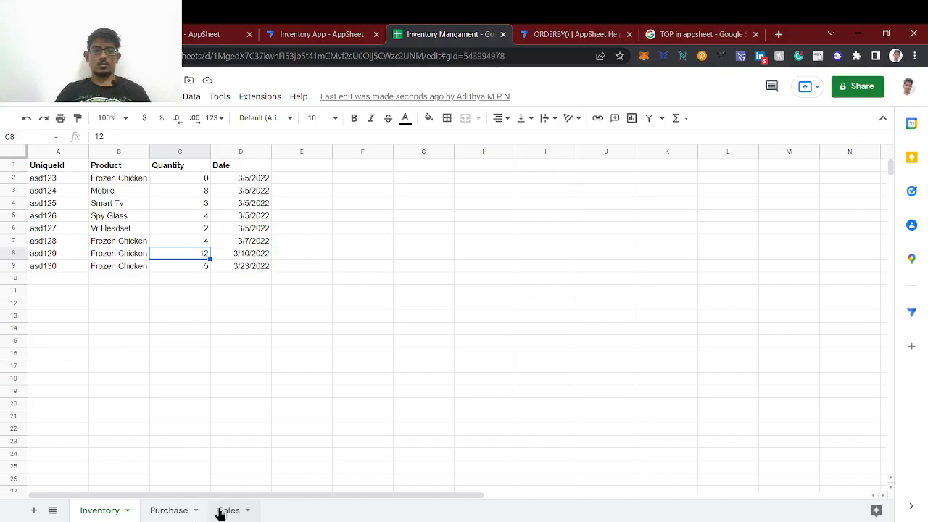
left_click(220, 511)
left_click(123, 511)
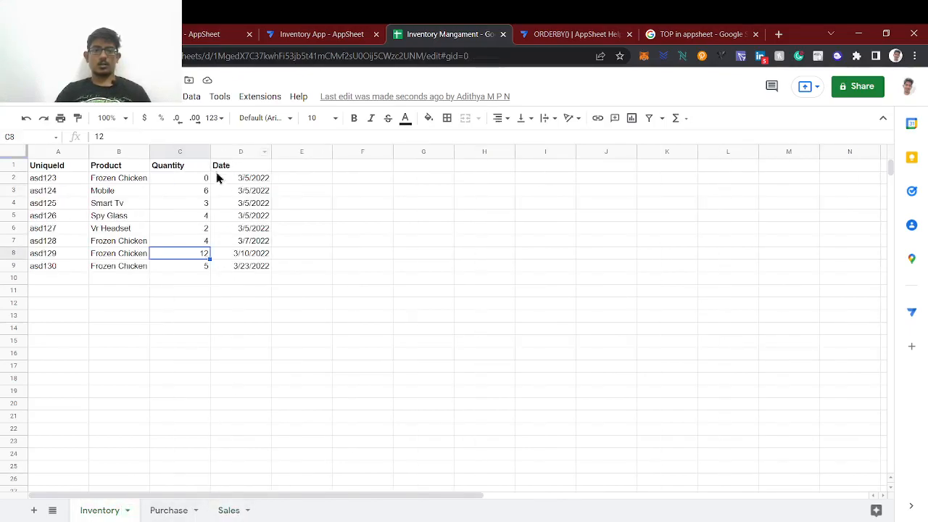
left_click(207, 191)
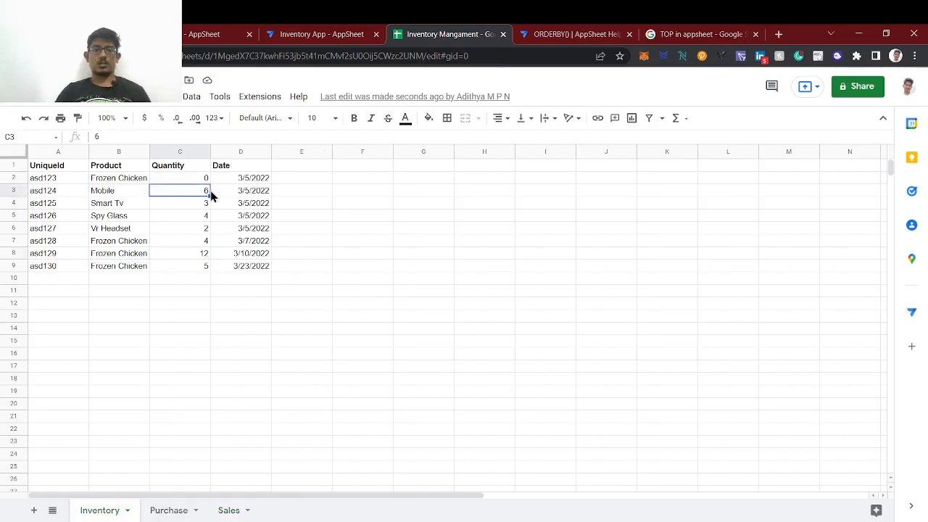
Return to AppSheet, look through the Sales entries in the app preview and open the Automation bots list
left_click(321, 32)
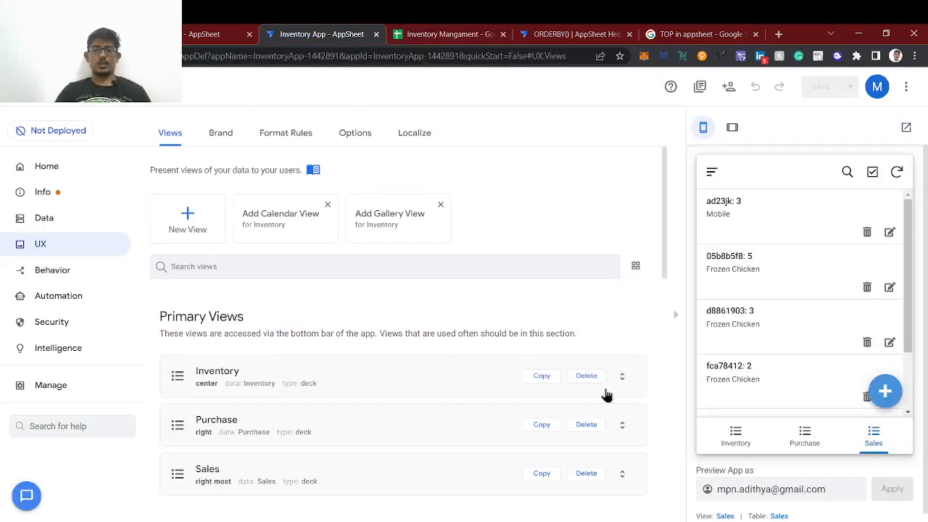
scroll(737, 395, "down", 3)
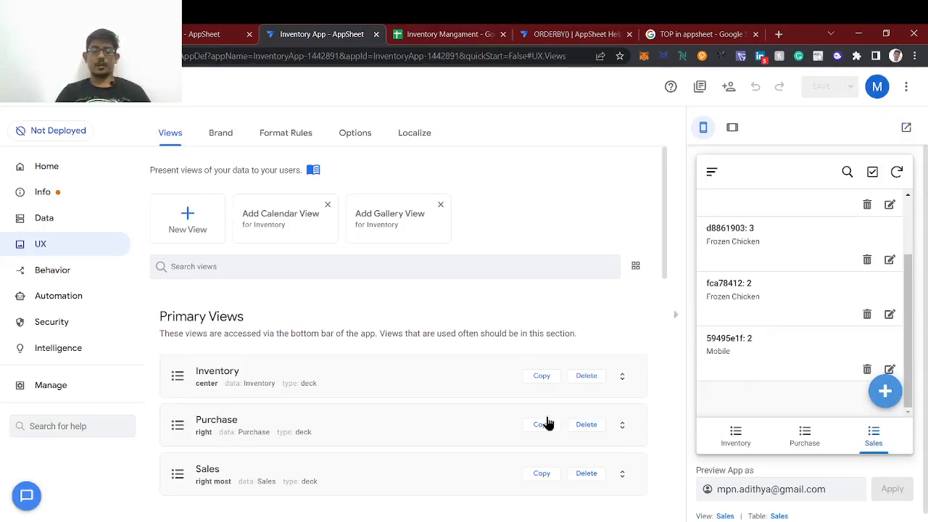
left_click(63, 300)
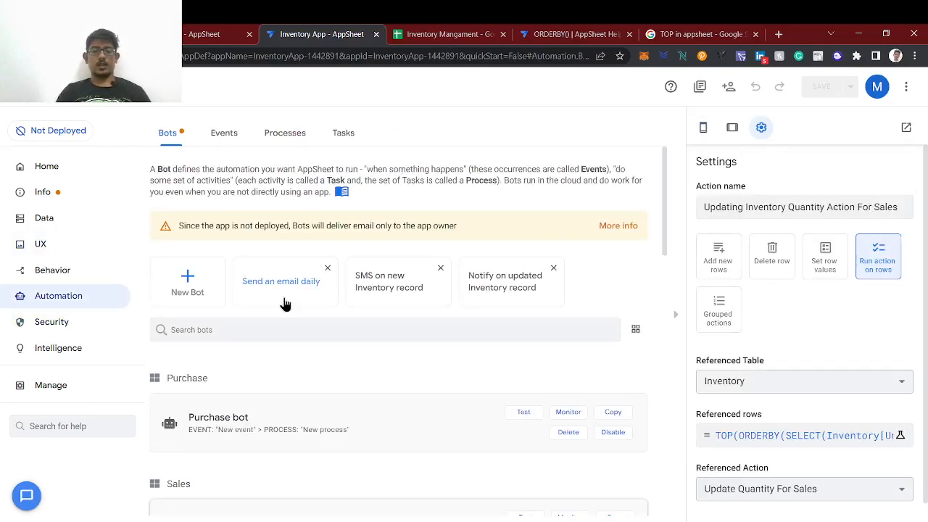